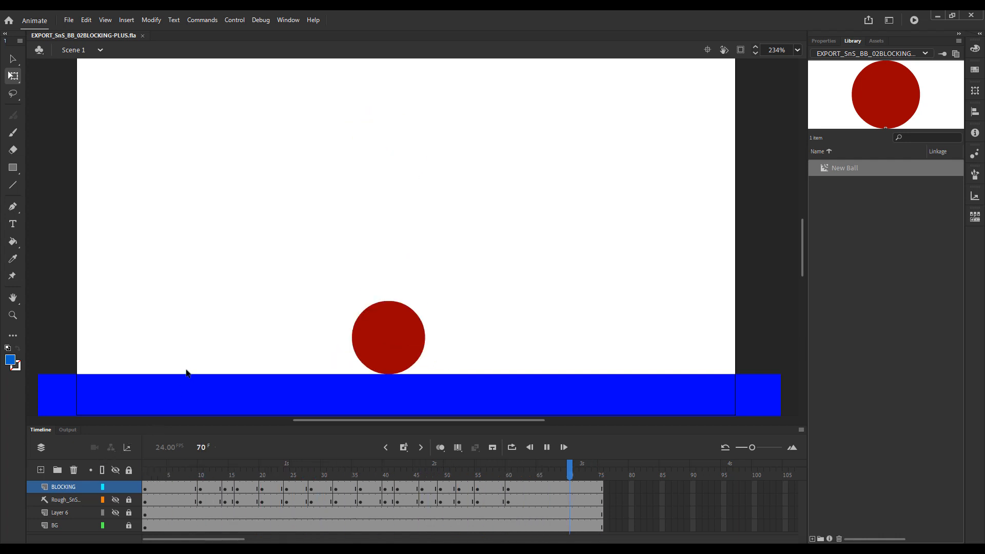
Play back the bouncing ball animation and scrub the opening frames to check the change from rest to squash.
key(Return)
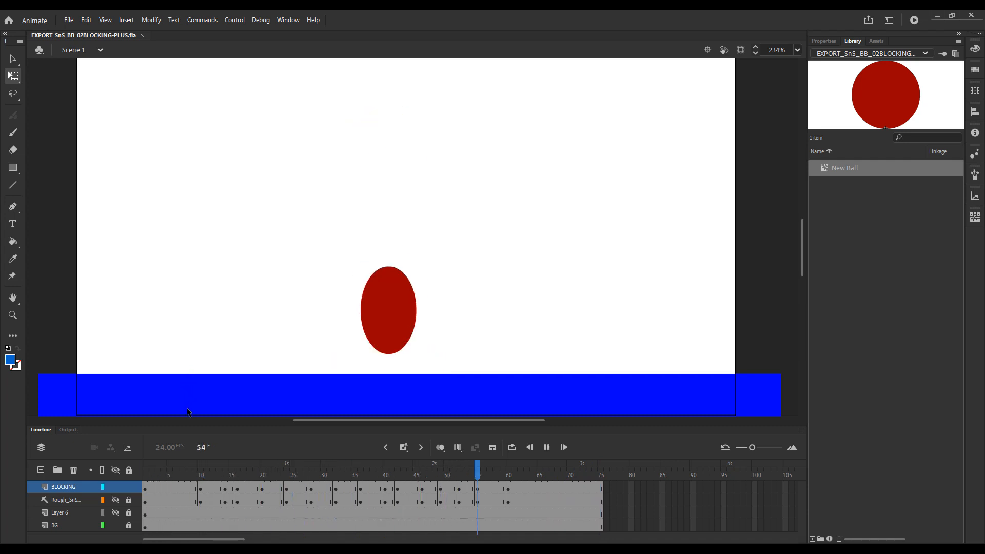
key(Return)
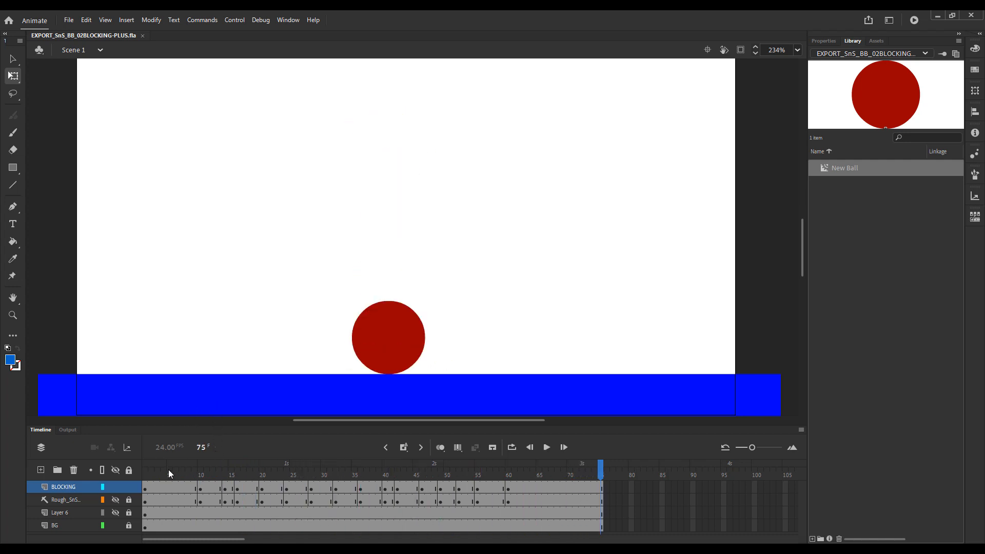
click(150, 471)
drag(176, 475, 195, 482)
click(200, 477)
click(175, 476)
drag(178, 477, 206, 478)
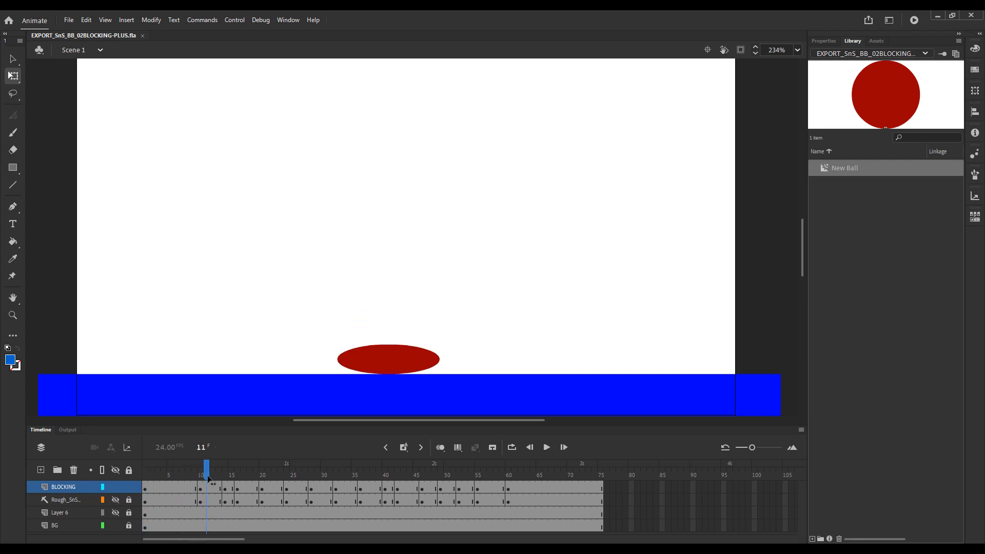
click(213, 480)
Scrub through the ball's jump and squash poses up to frame 34, returning to frame 9.
click(173, 474)
click(229, 475)
click(247, 473)
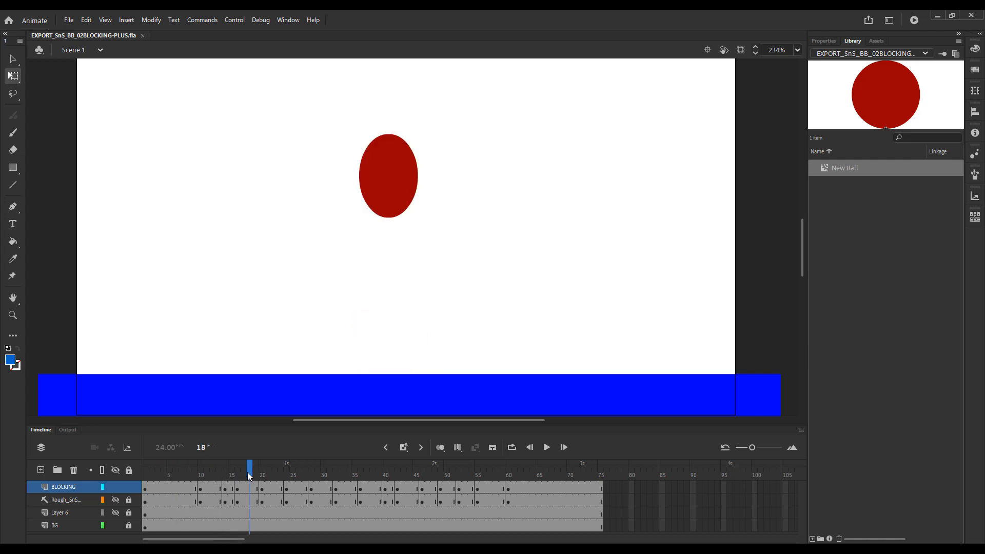
click(277, 475)
click(299, 475)
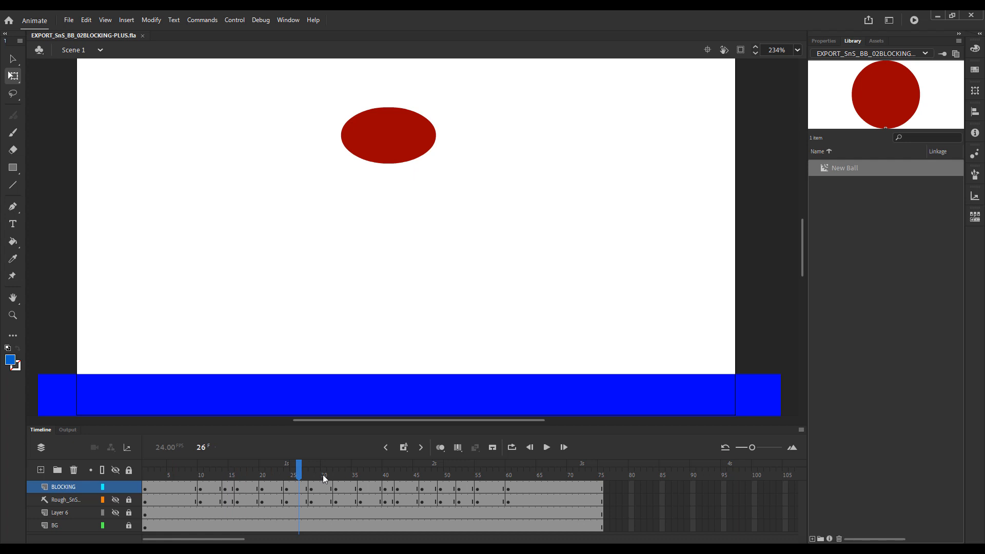
click(324, 475)
drag(317, 478, 345, 475)
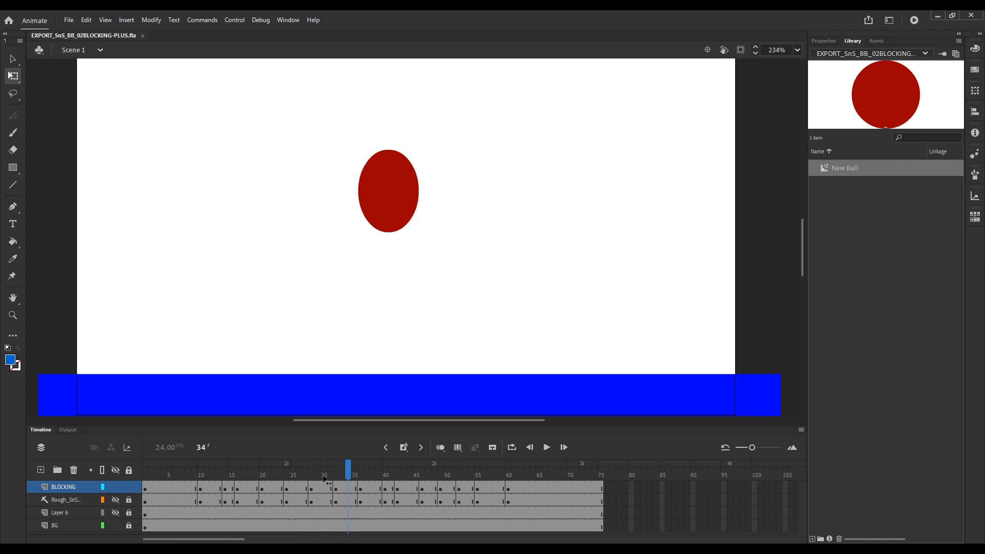
click(252, 478)
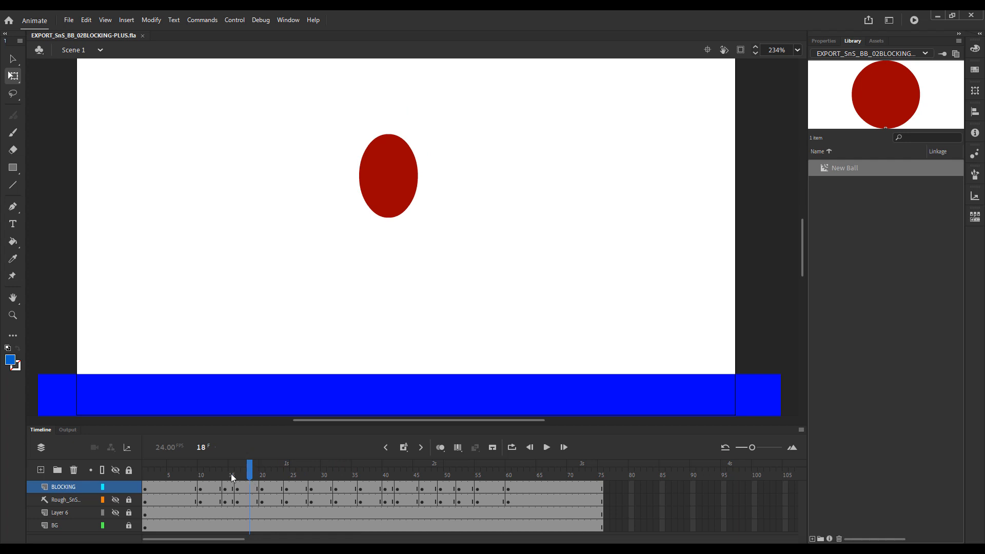
drag(231, 473, 195, 477)
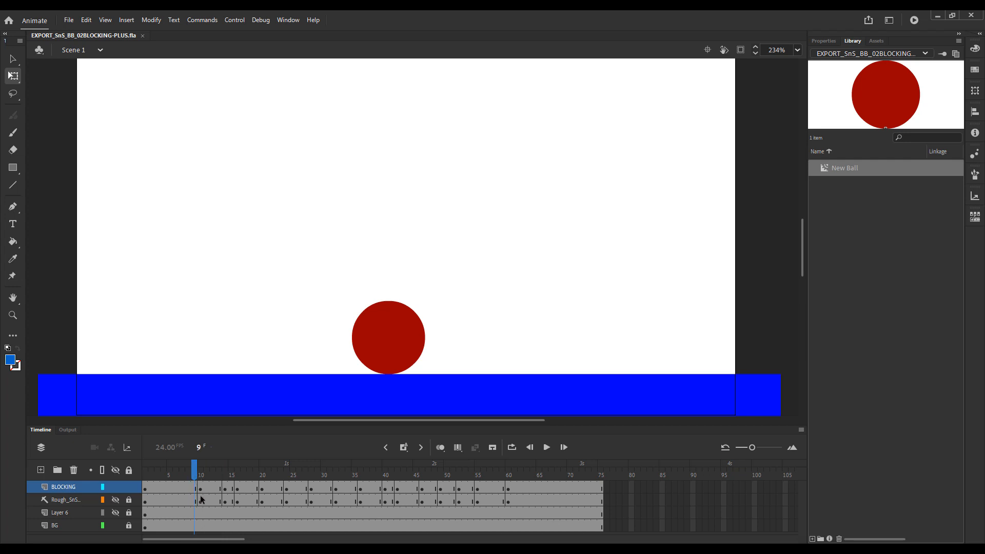
Flip repeatedly between the keyframes at frames 1 and 10 to compare the resting and squashed poses.
key(comma)
key(shift+comma)
key(alt+period)
key(alt+comma)
key(alt+period)
key(alt+comma)
key(alt+period)
key(alt+comma)
key(alt+period)
key(alt+comma)
key(alt+period)
key(alt+comma)
key(alt+period)
key(alt+comma)
key(alt+period)
key(alt+comma)
key(alt+period)
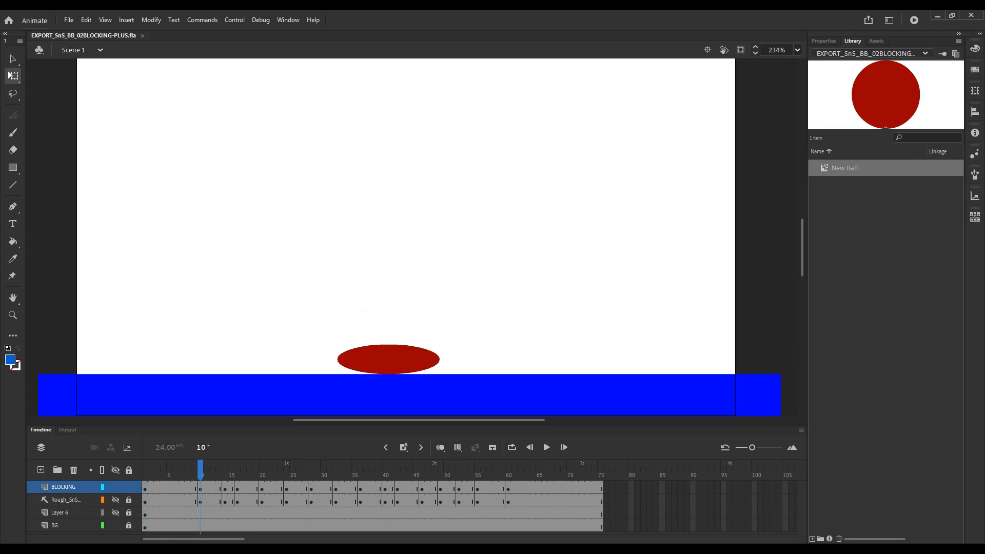
key(alt+comma)
key(alt+period)
key(alt+comma)
key(alt+period)
key(alt+comma)
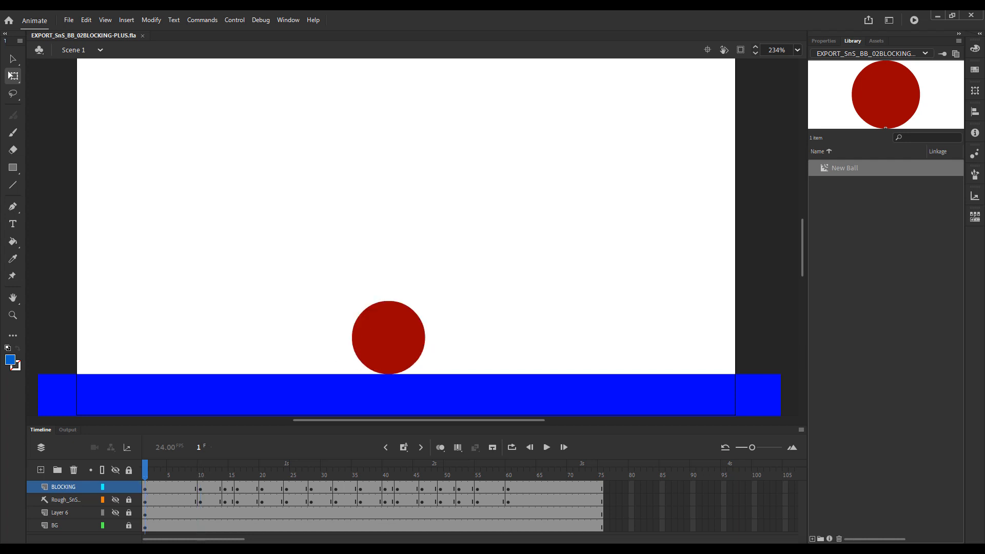
key(alt+period)
key(alt+comma)
Extend the opening hold by inserting four frames across all layers at frame 9.
click(170, 487)
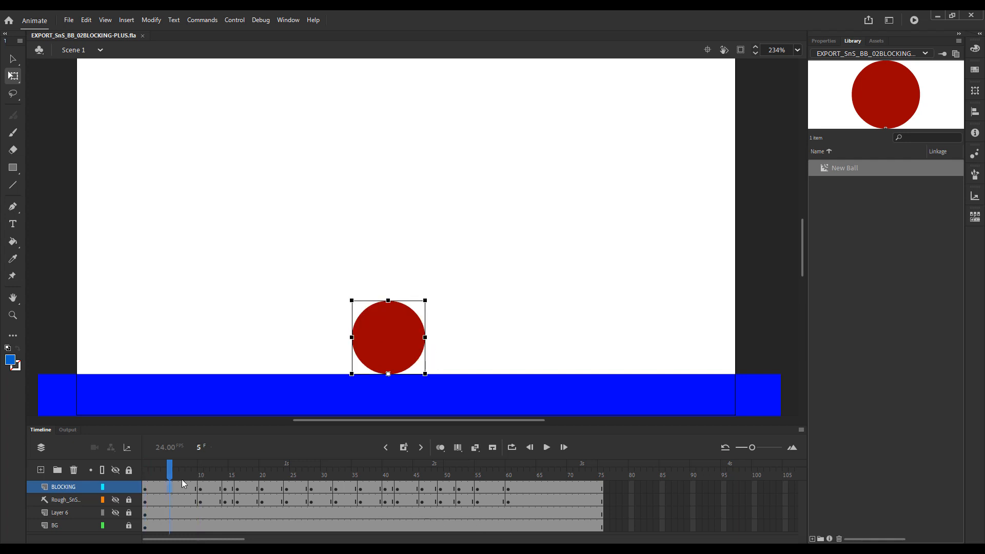
click(193, 474)
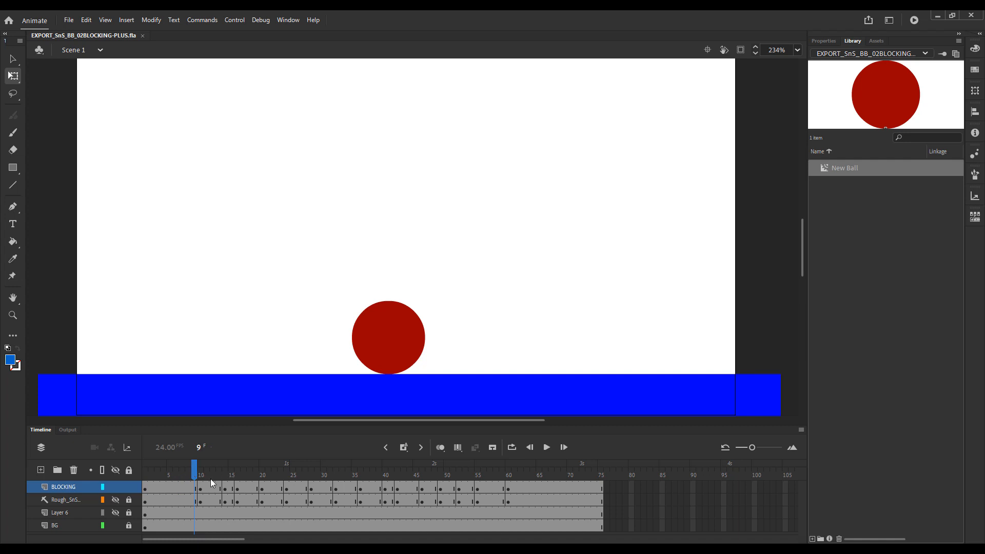
key(F5)
key(F5)
key(F5)
key(F5)
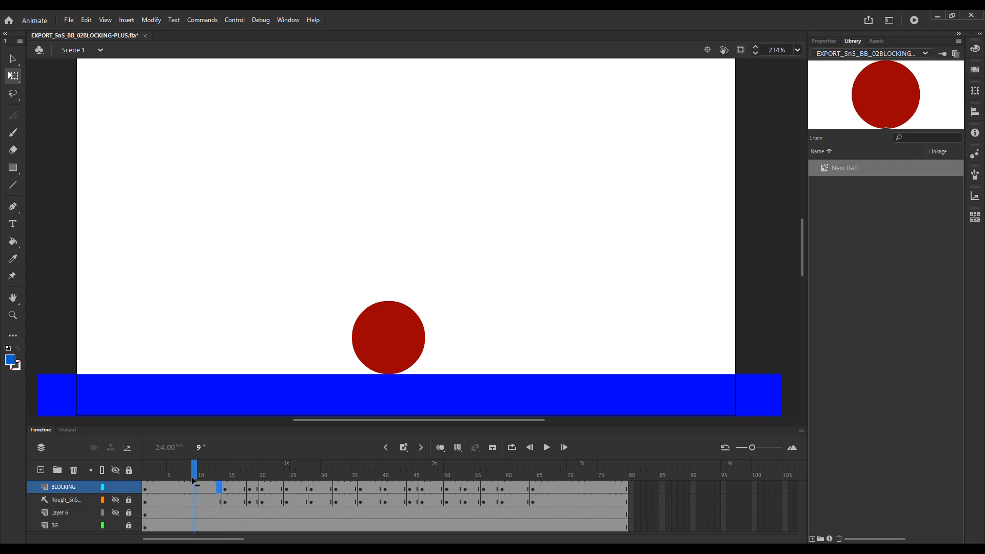
click(195, 487)
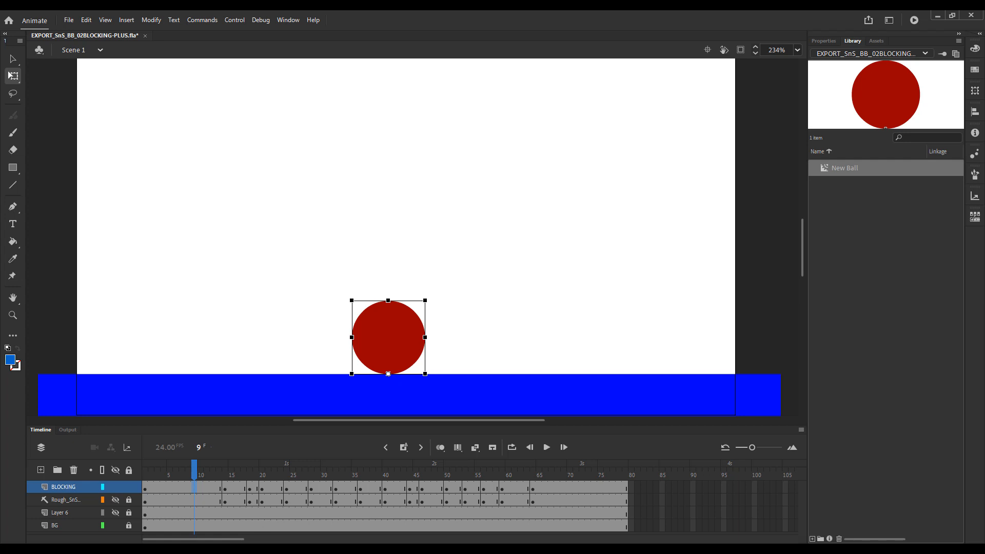
click(194, 469)
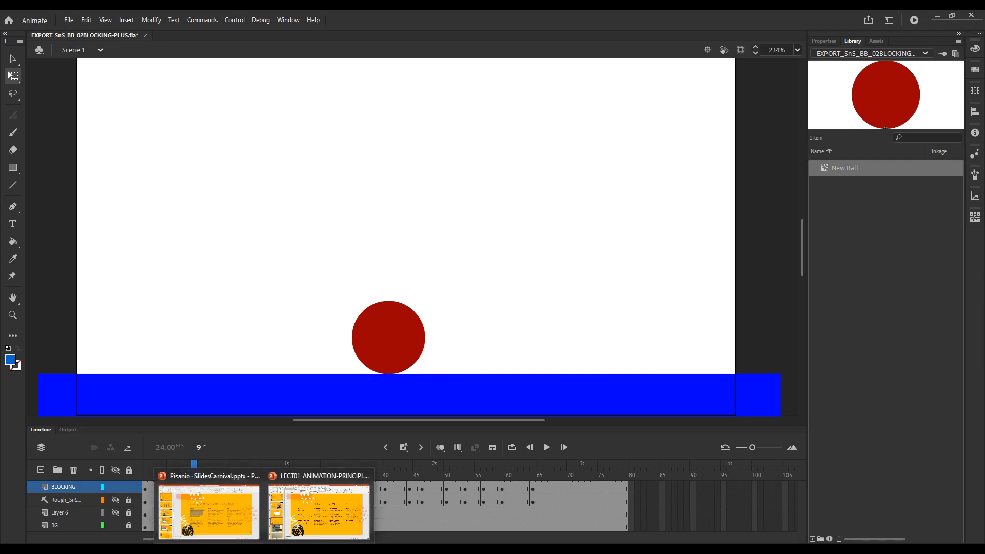
Undo all the frame insertions made at frame 9.
click(206, 469)
key(ctrl+z)
key(ctrl+z)
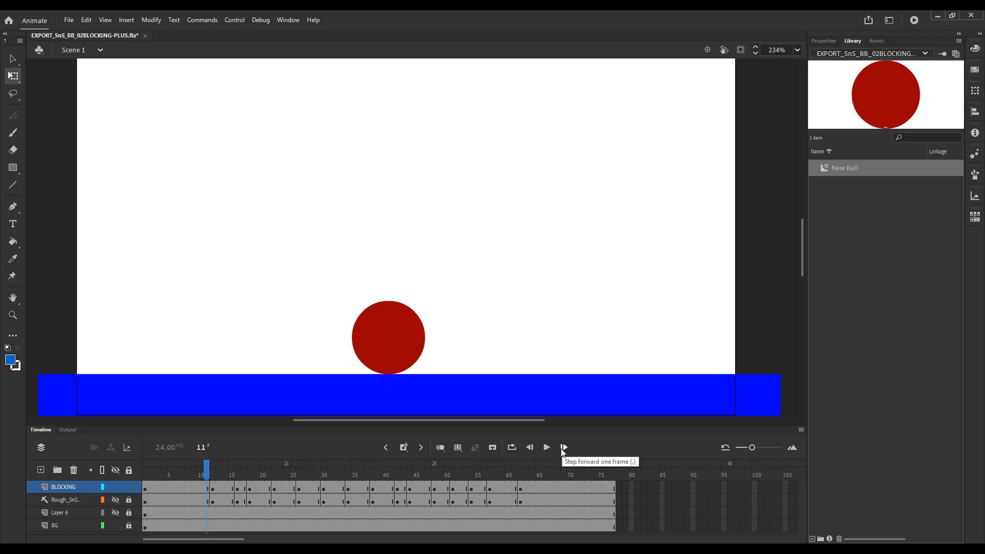
key(ctrl+z)
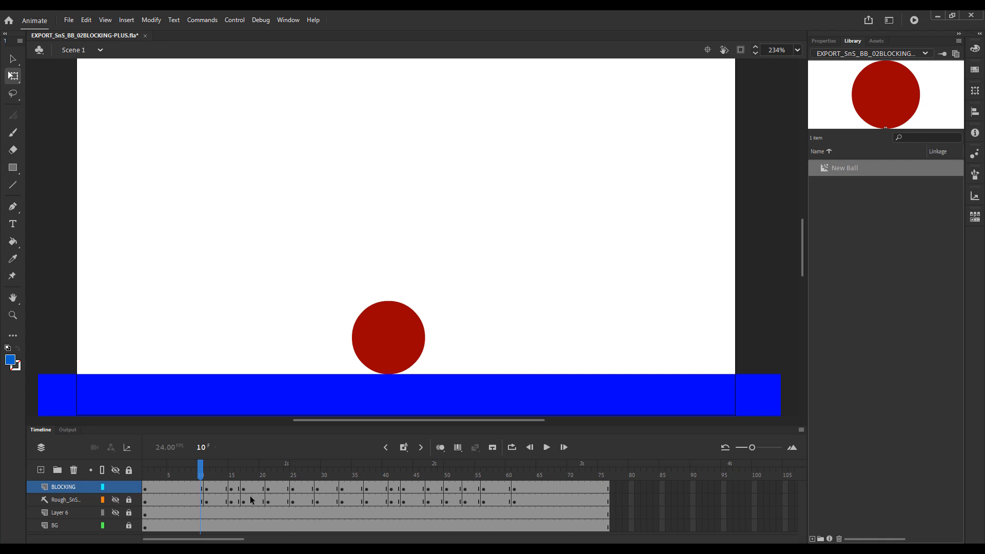
key(ctrl+z)
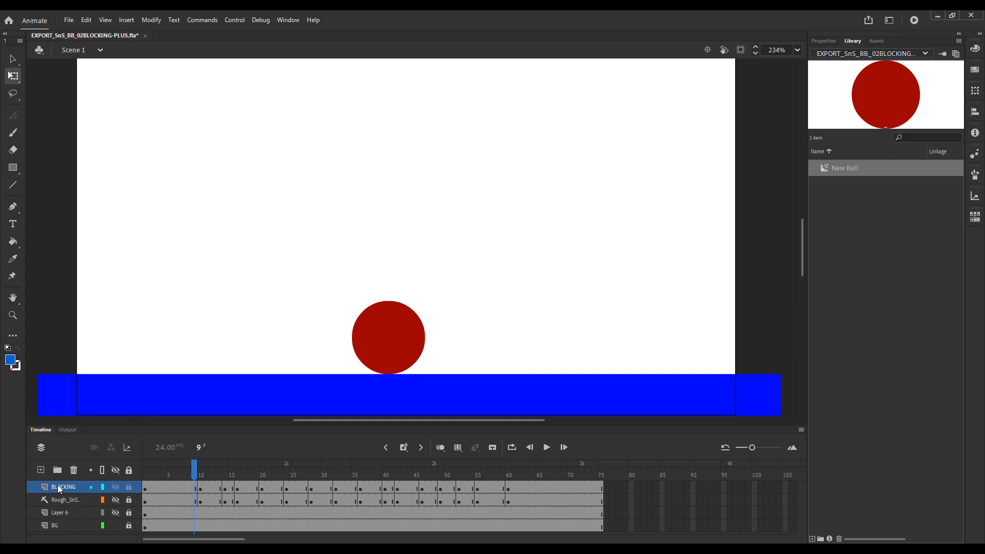
Add a new layer above BLOCKING and copy BLOCKING's frames 1 to 75 into it, starting at frame 1.
click(40, 470)
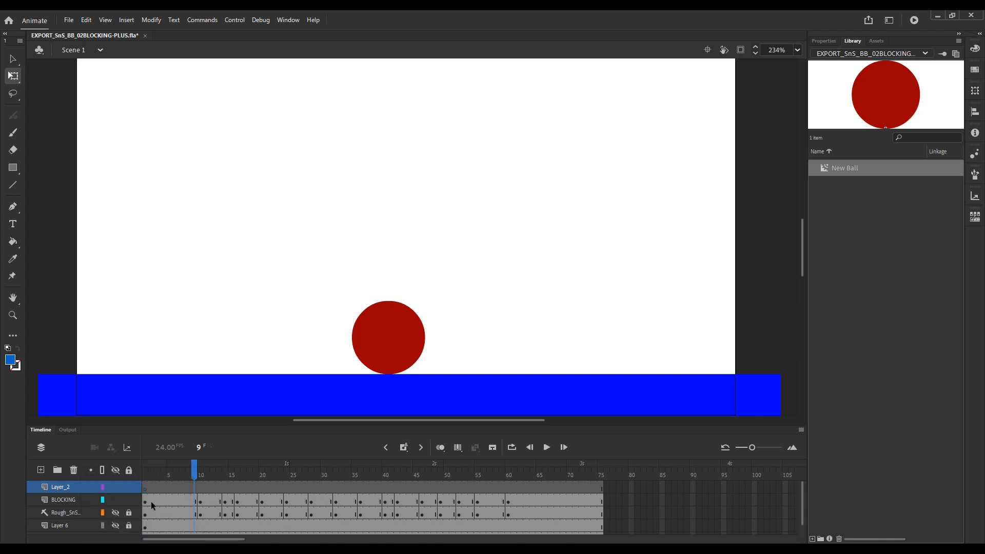
click(146, 504)
drag(145, 500, 598, 503)
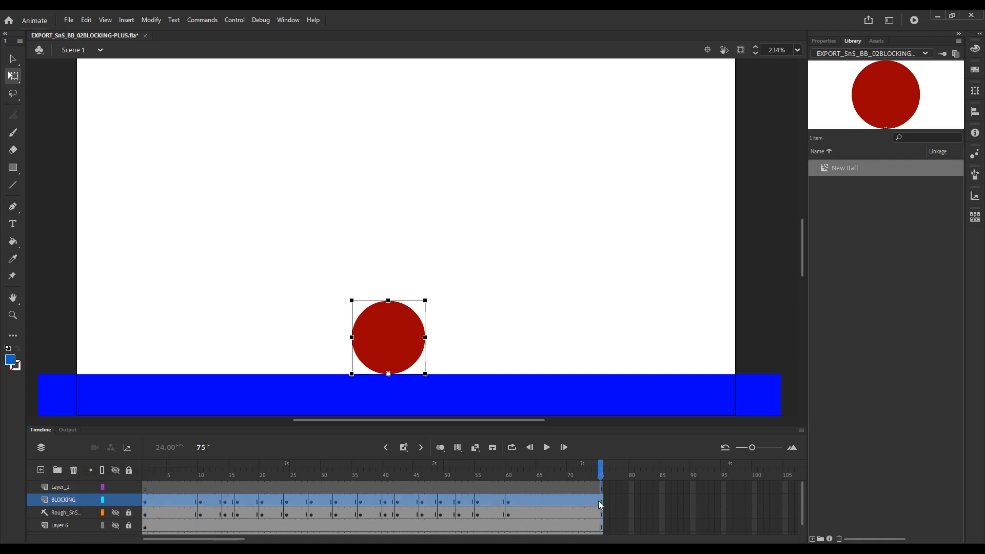
right_click(186, 501)
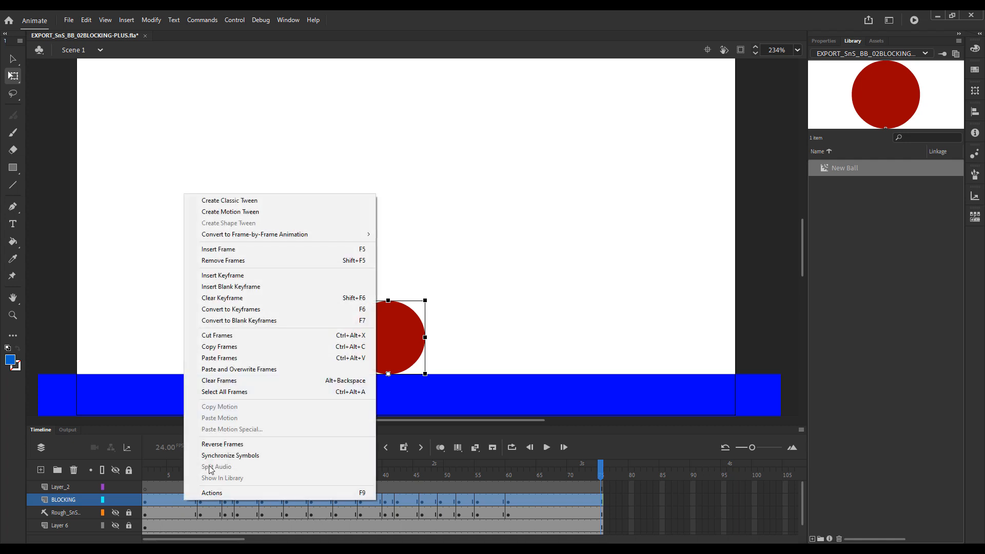
click(219, 346)
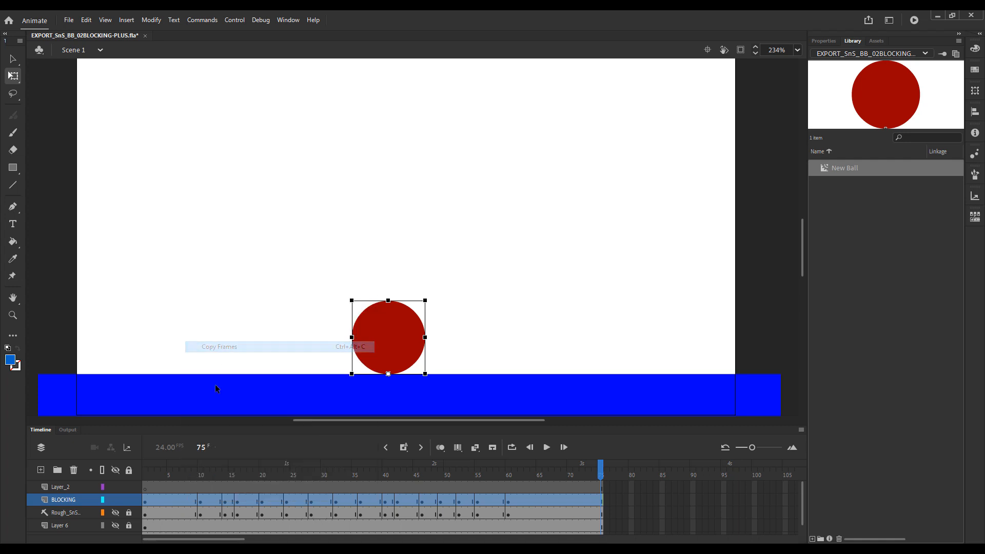
click(146, 495)
right_click(144, 490)
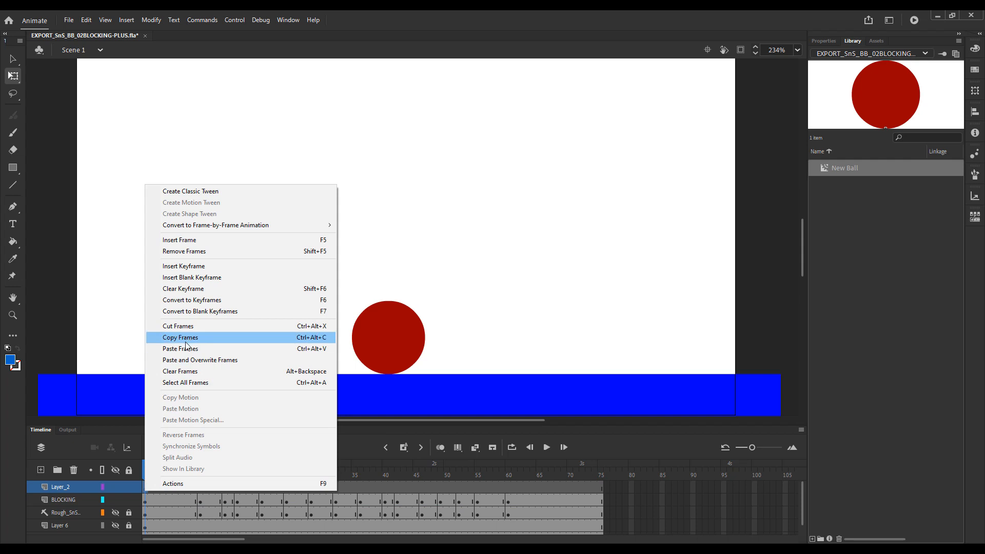
click(184, 348)
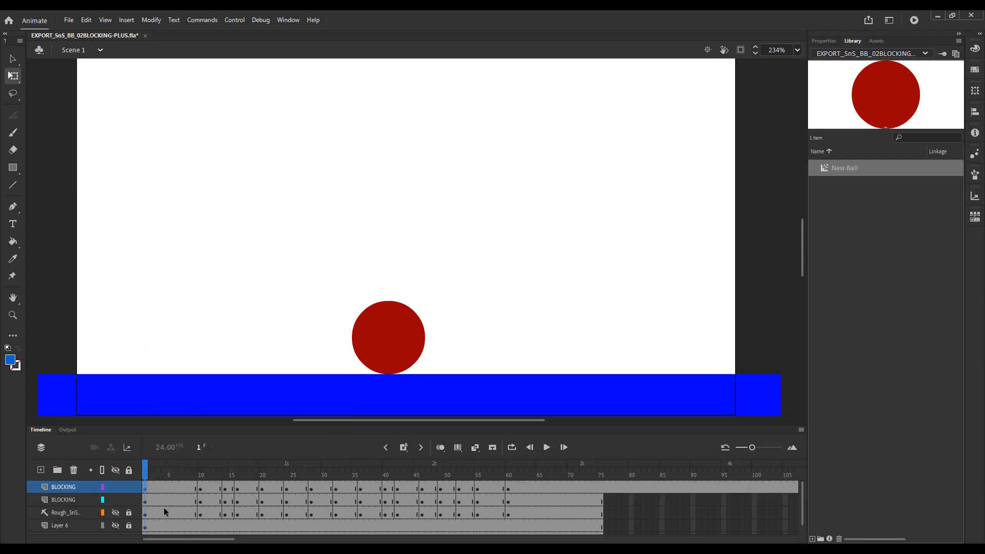
Hide and lock the original BLOCKING layer, and rename its copy BLOCKING-PLUS, widening the layer name area.
click(61, 500)
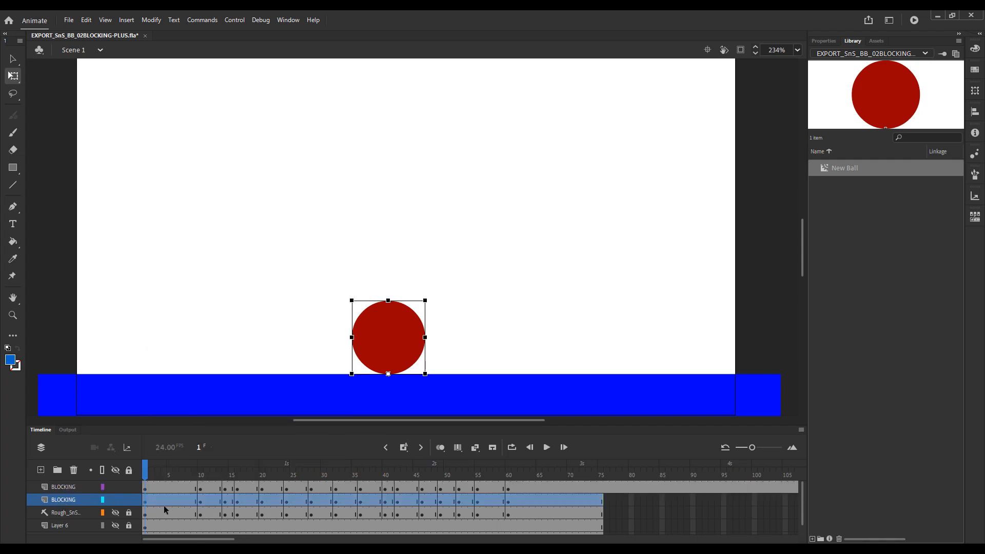
click(116, 500)
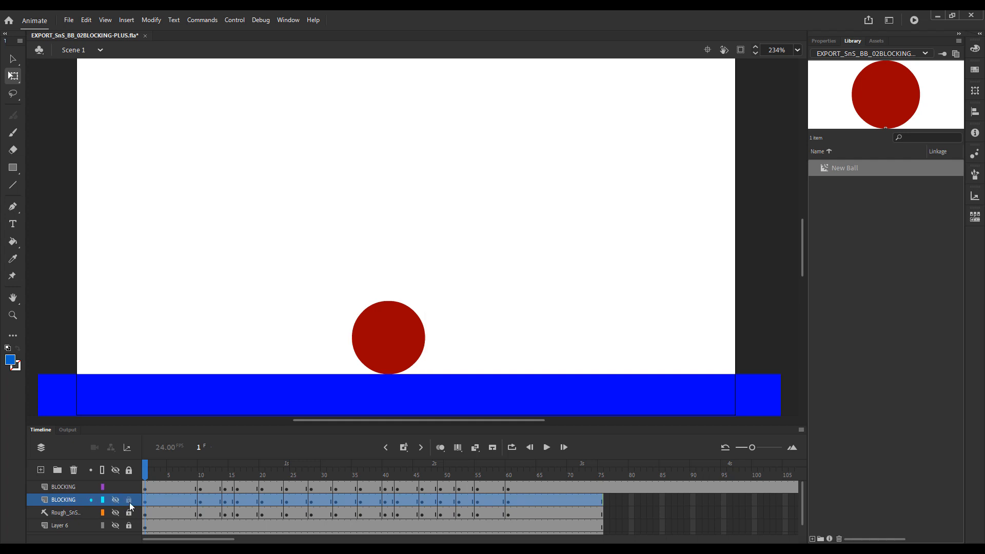
click(66, 489)
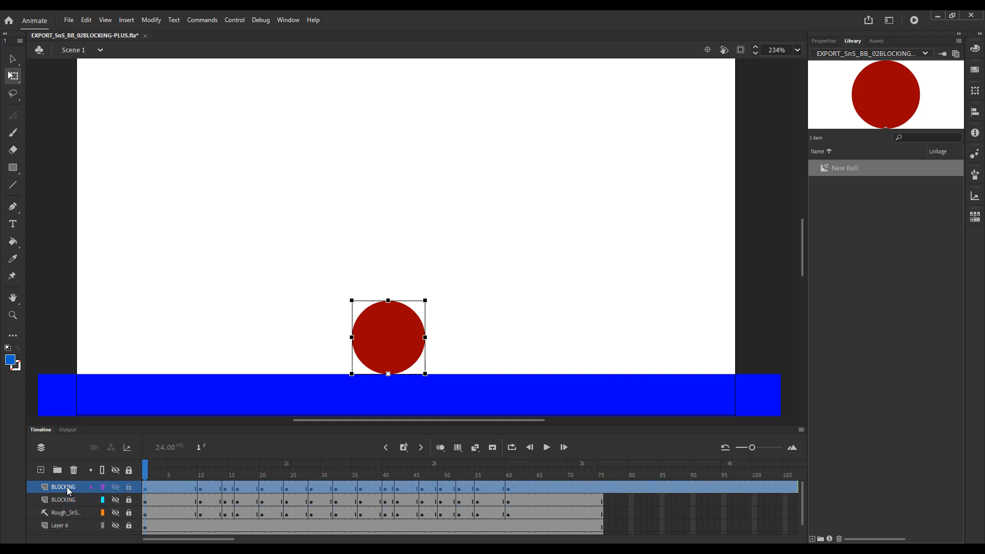
double_click(67, 489)
drag(144, 472, 164, 471)
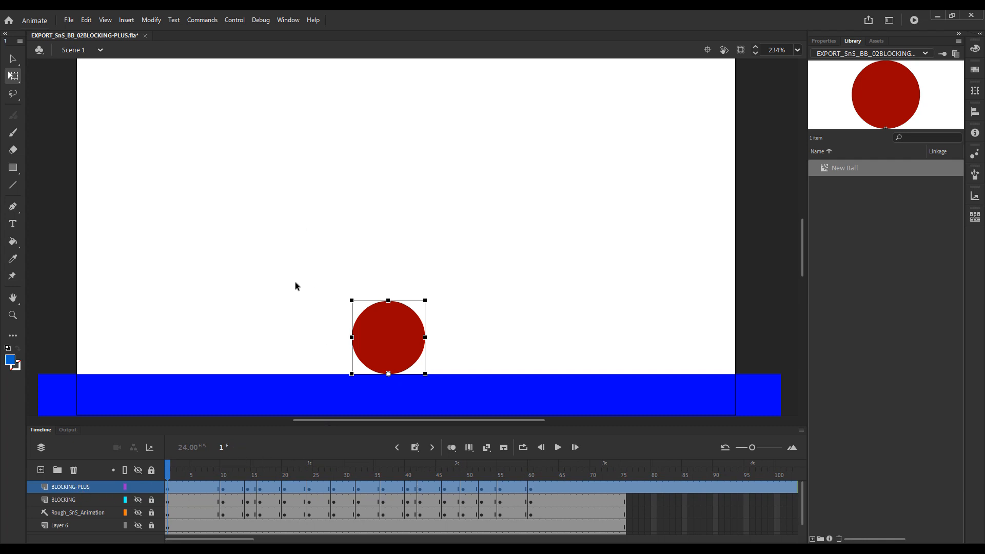
click(289, 324)
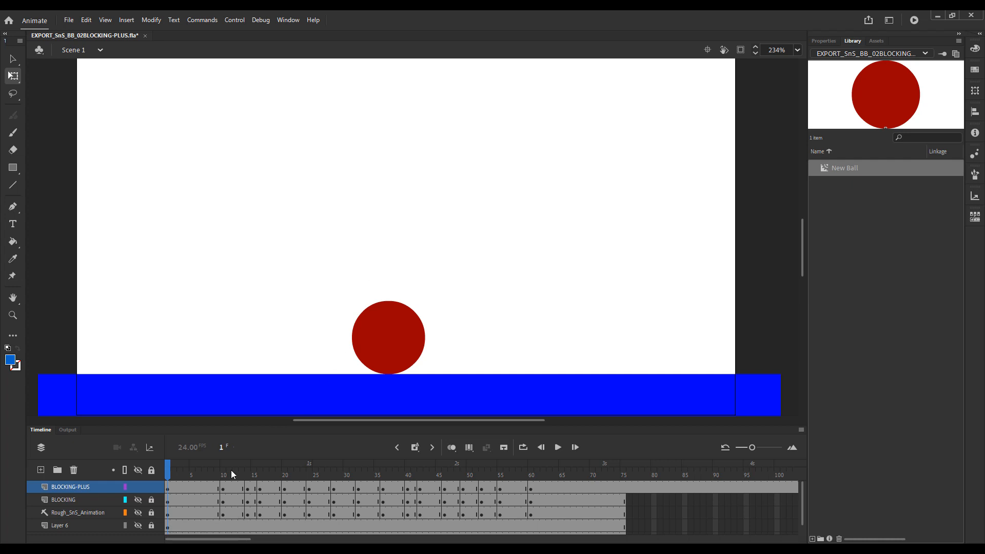
Insert four frames across all layers at frame 9 to lengthen the hold before the squash.
click(219, 475)
click(217, 476)
key(F5)
key(F5)
key(F5)
key(F5)
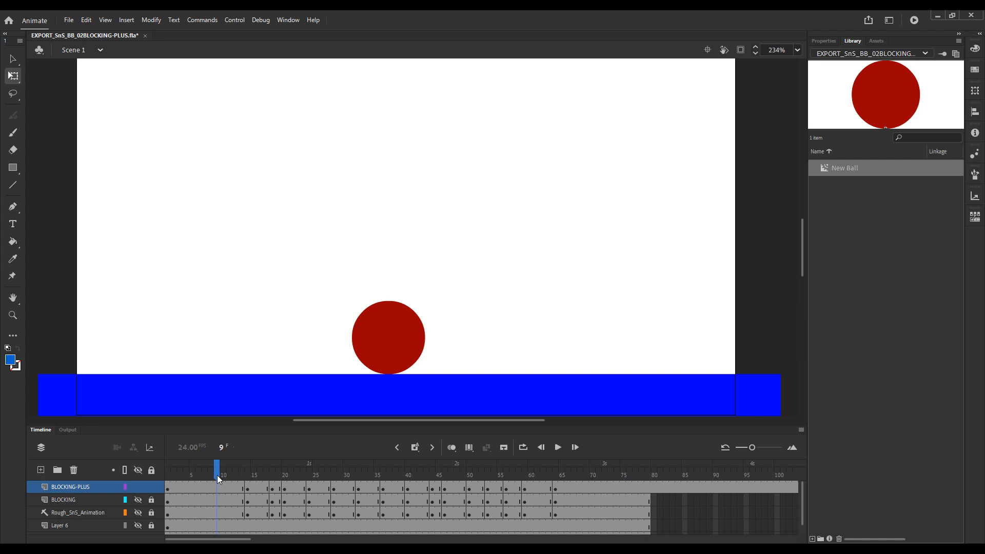
Insert a keyframe of the resting ball at frame 9 on the BLOCKING-PLUS layer.
click(218, 487)
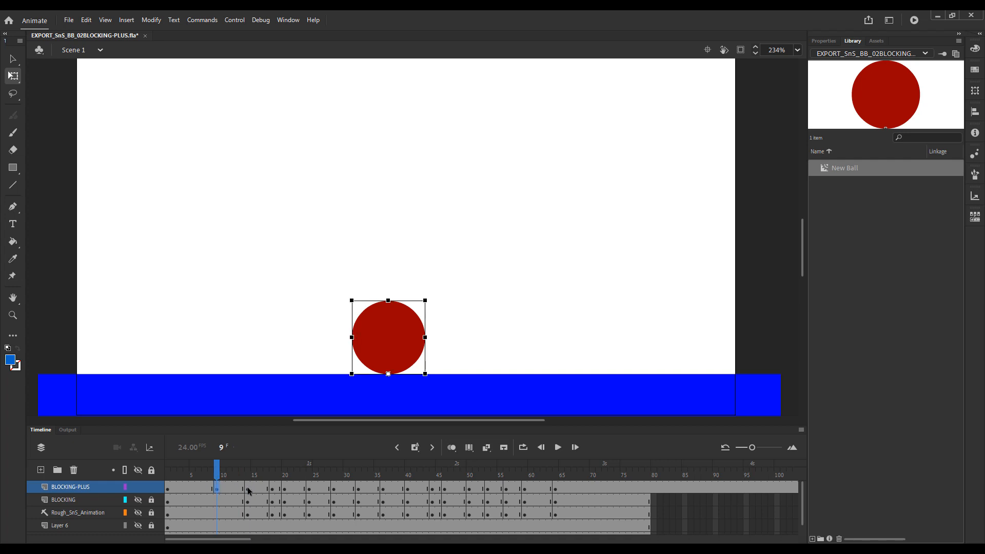
key(F6)
drag(216, 476, 242, 478)
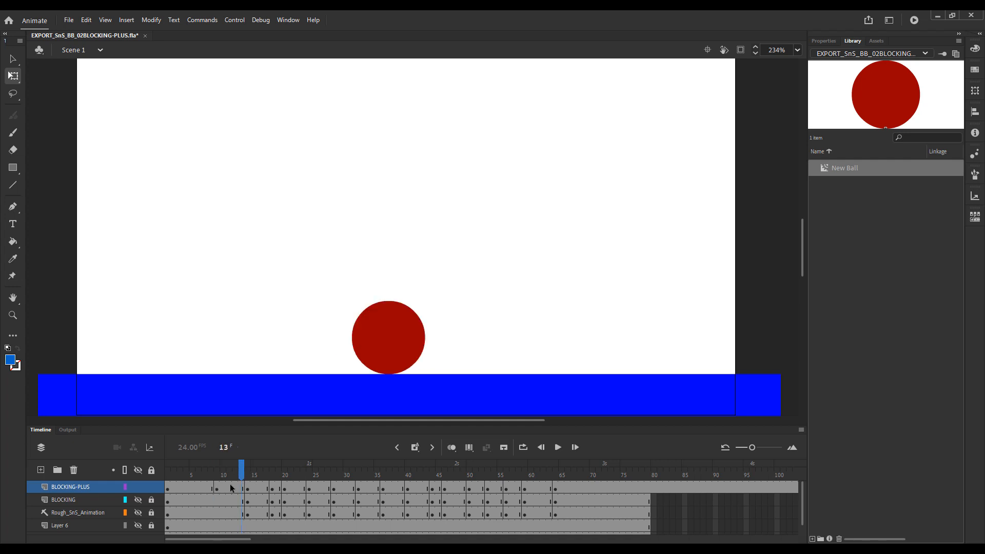
Create a classic tween on BLOCKING-PLUS between the keyframes at frames 9 and 14, and play it back.
right_click(231, 486)
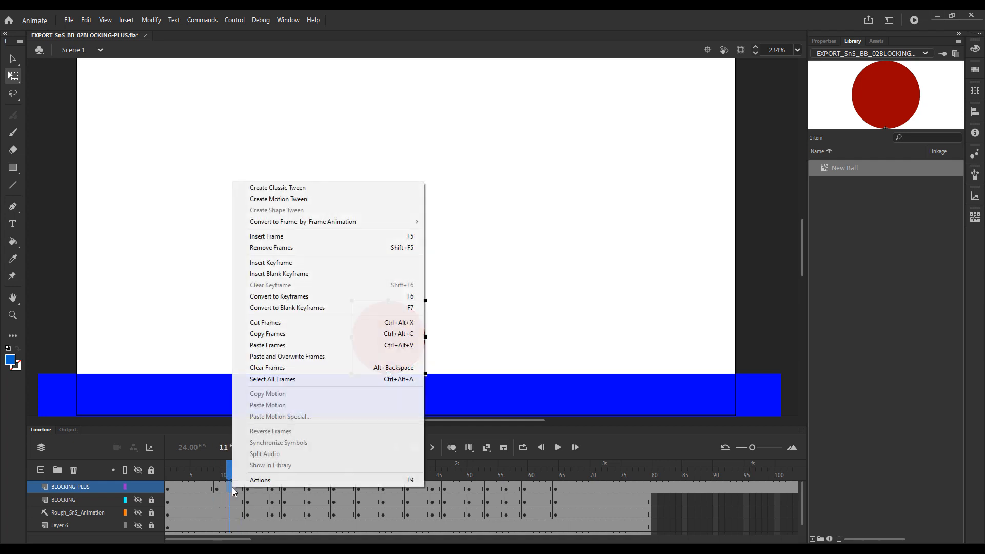
click(308, 189)
drag(228, 471, 218, 469)
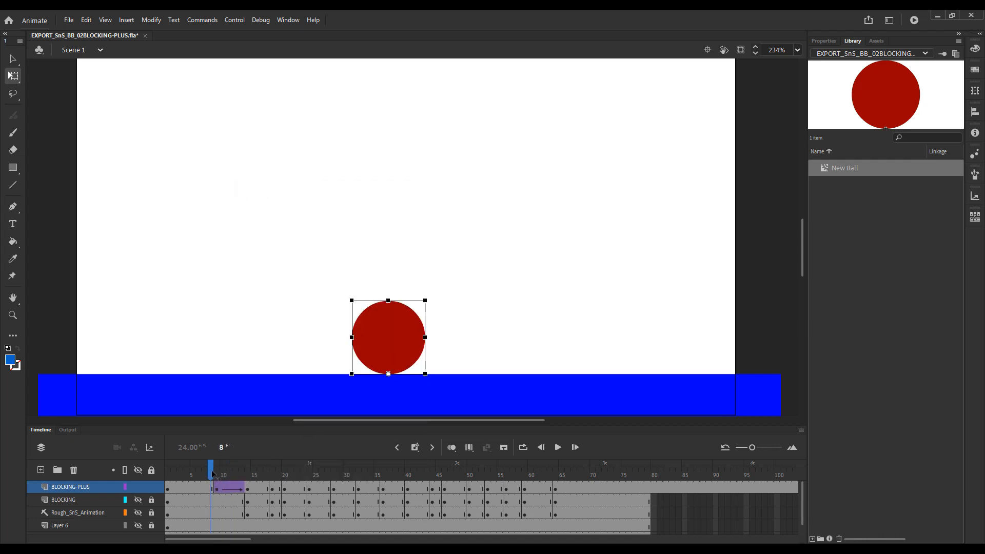
key(Return)
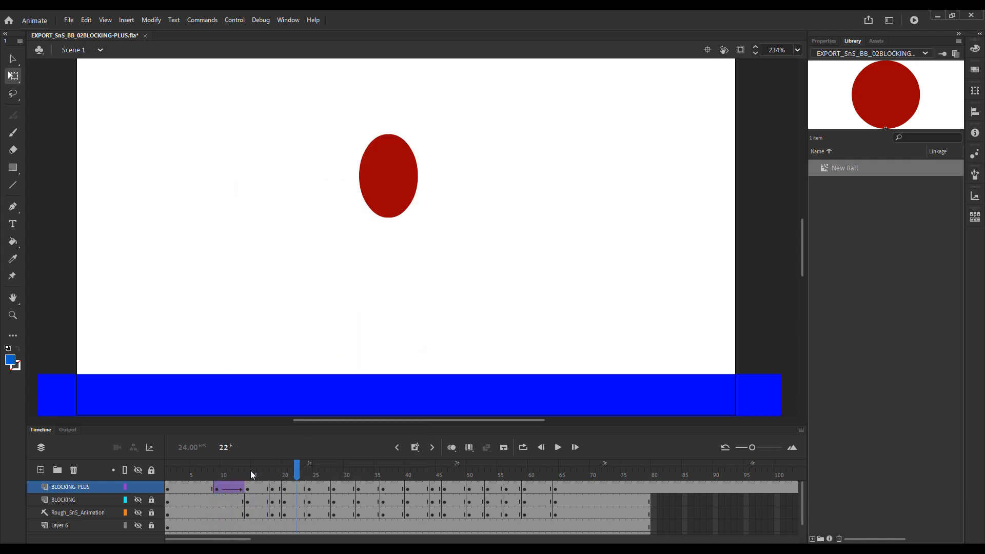
Play back the opening of the animation several times to check the tweened squash on BLOCKING-PLUS.
key(Return)
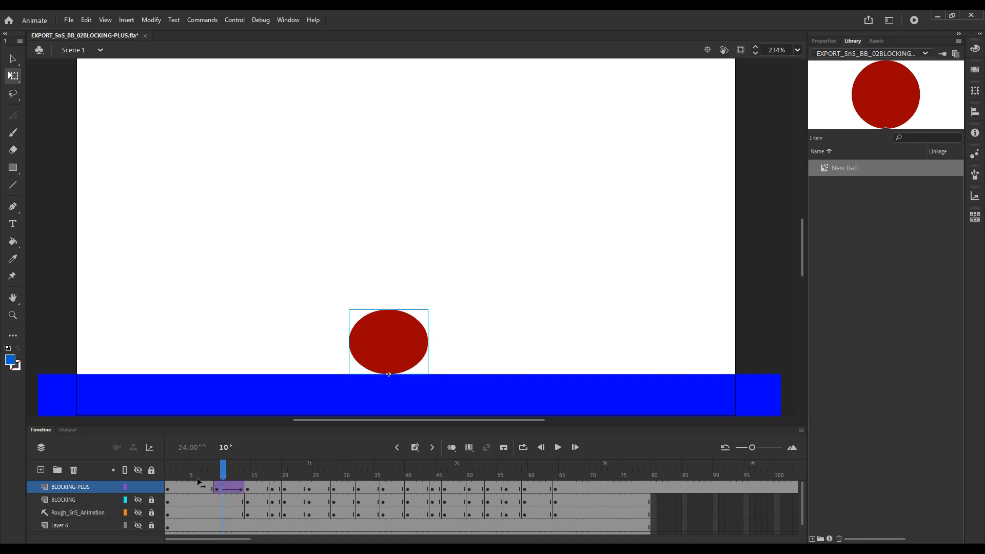
click(189, 482)
drag(188, 482, 212, 478)
key(Return)
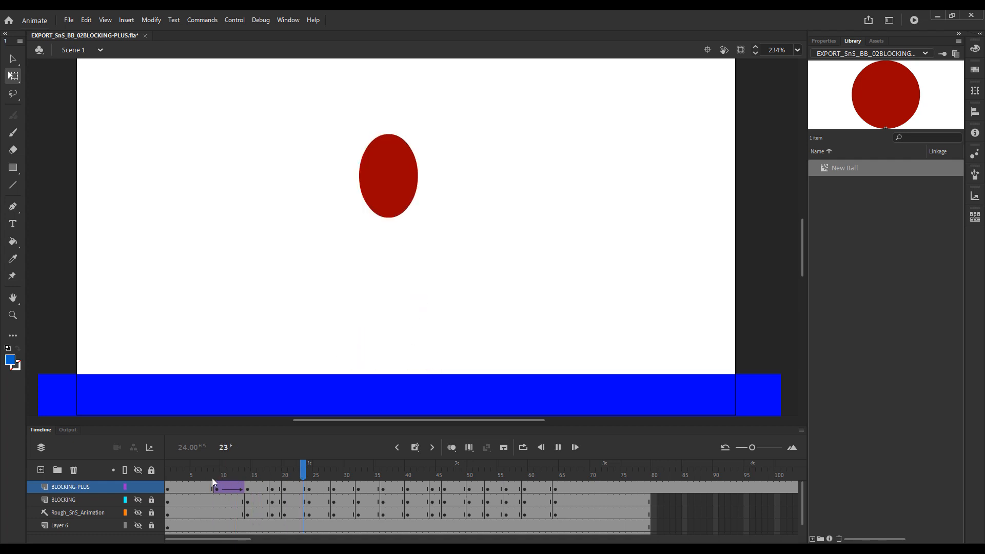
key(Return)
click(180, 477)
key(Return)
key(Return)
drag(223, 476, 218, 474)
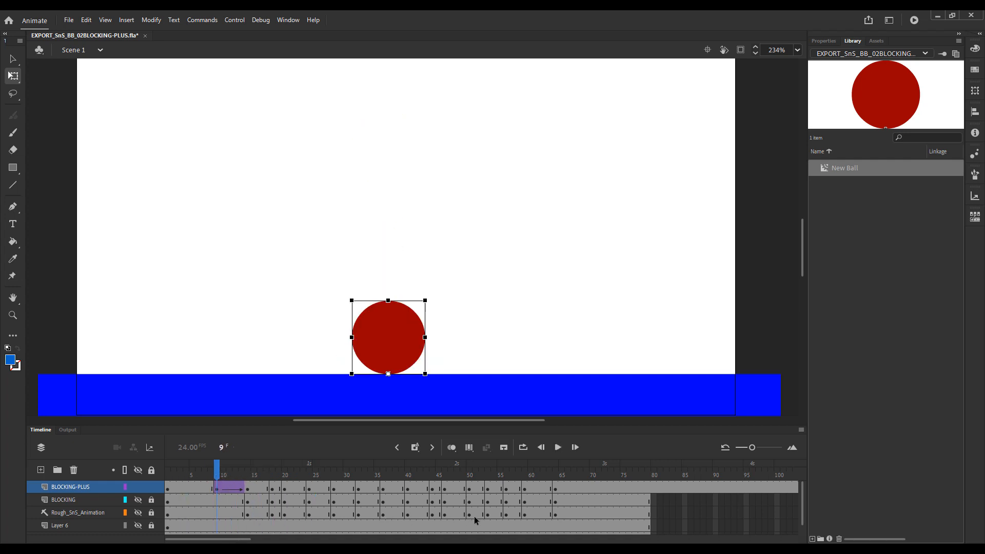
Step through frames 9 to 14 one at a time and scrub back to examine the ball's in-between shapes.
key(period)
key(period)
key(period)
key(period)
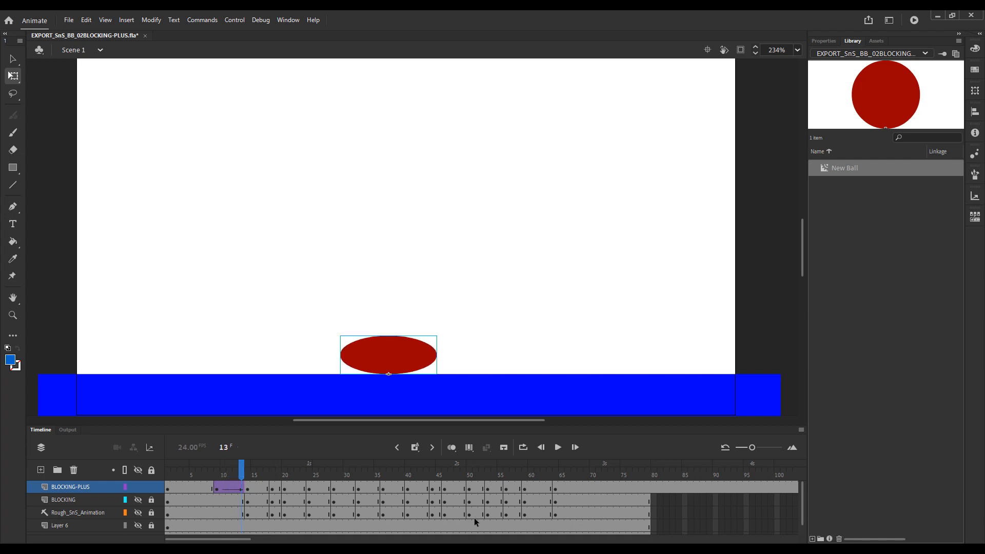
key(period)
drag(247, 468, 230, 482)
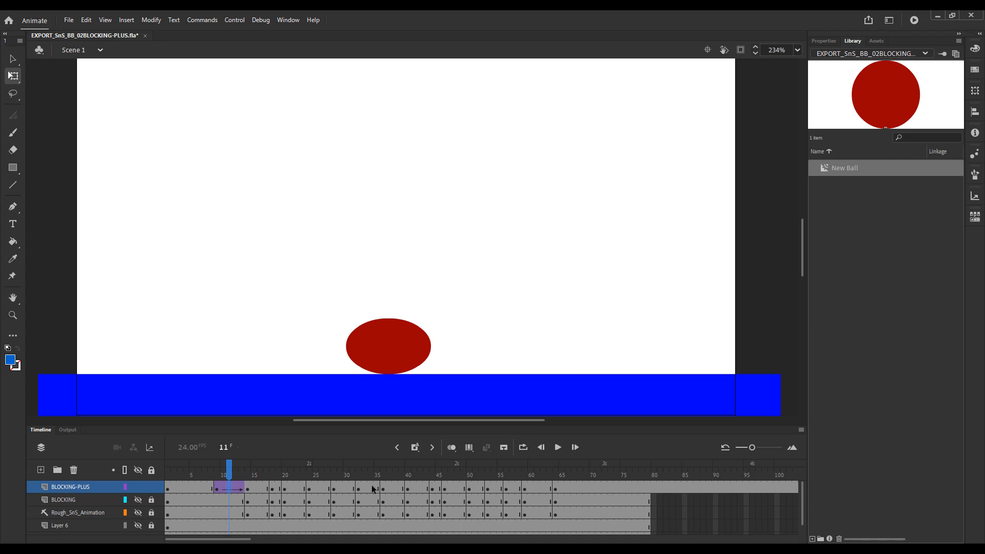
Examine the squash tween's spacing with selected-range onion skinning extended to frame 14, and switch onion skinning off at frame 9.
click(470, 448)
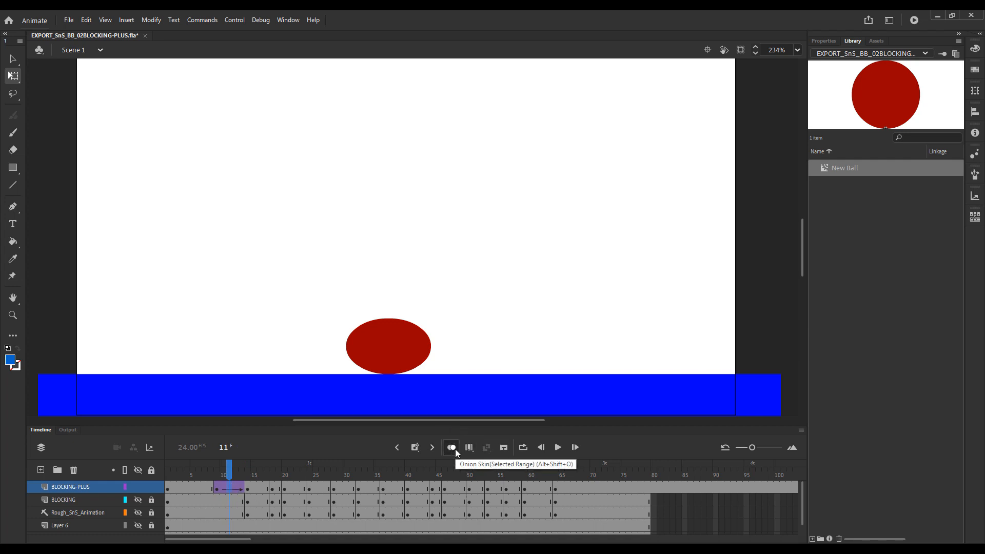
click(455, 451)
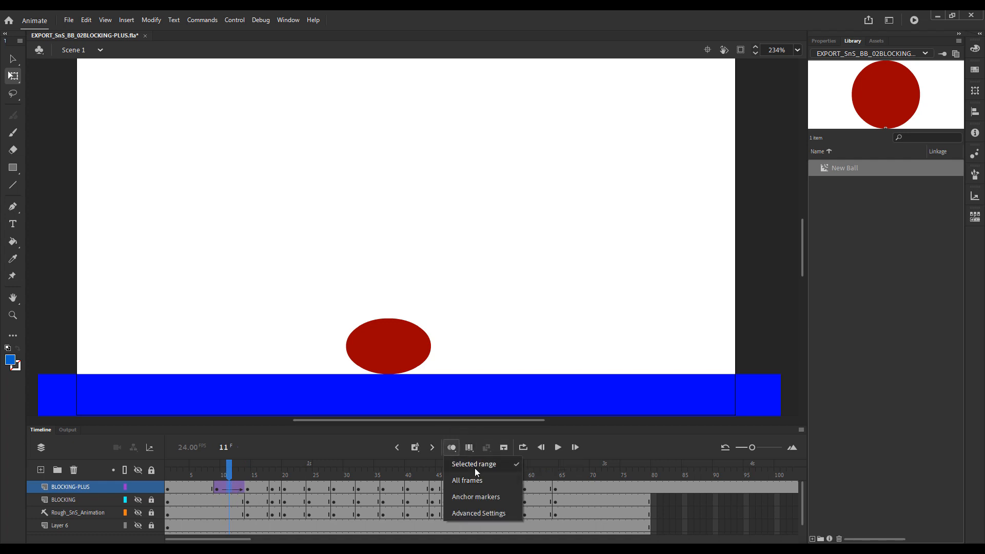
click(464, 465)
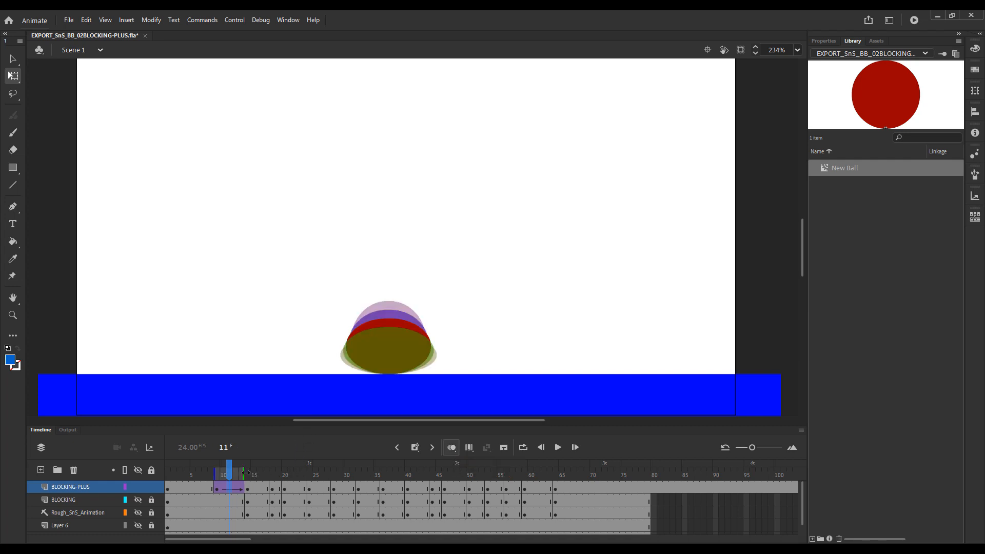
drag(244, 472, 250, 473)
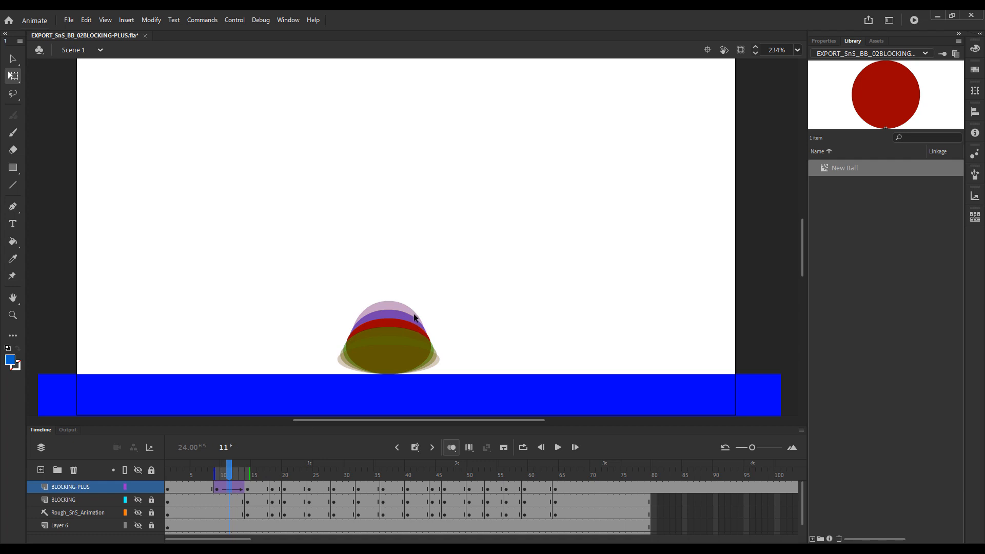
click(223, 475)
click(217, 477)
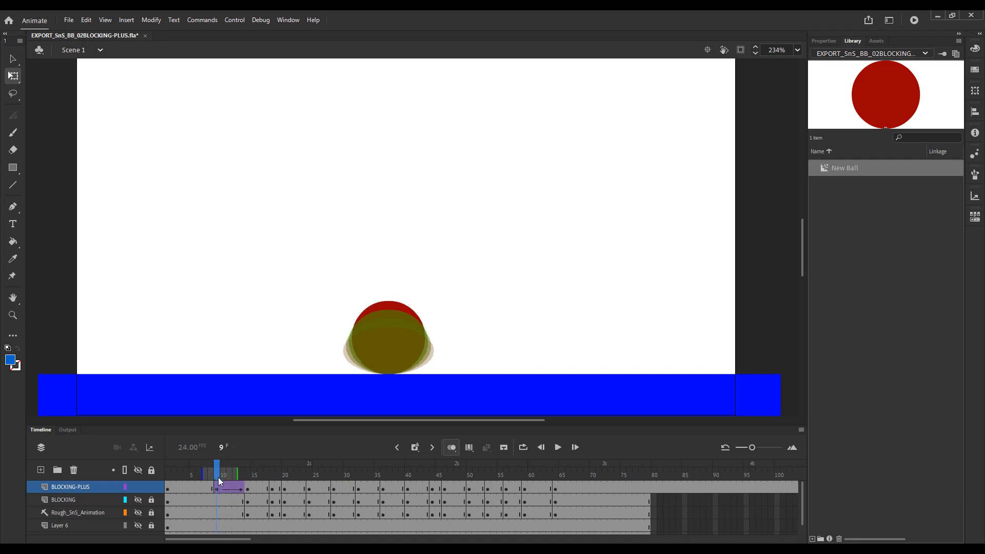
click(450, 447)
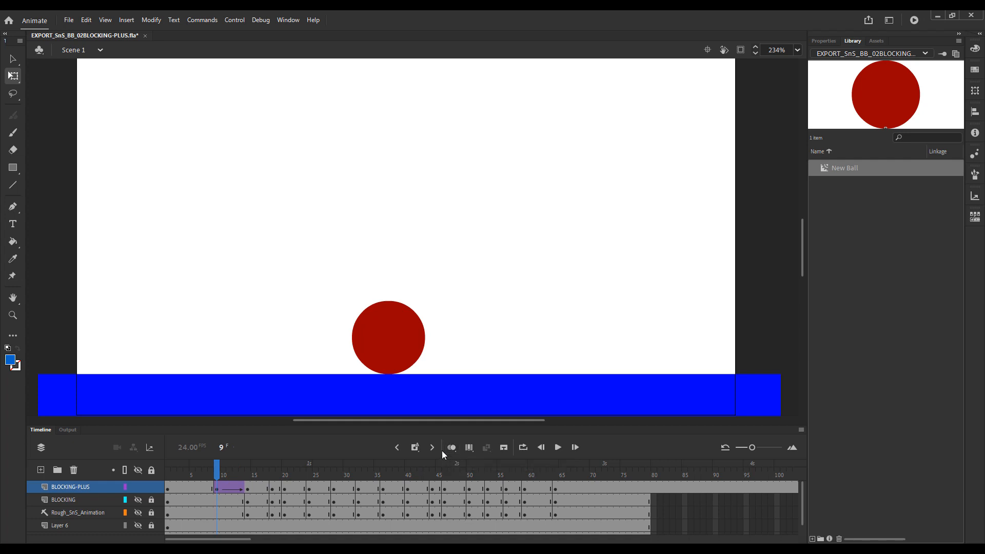
Step back and forth through the tween between frames 9 and 14 and play it to judge the even spacing.
key(period)
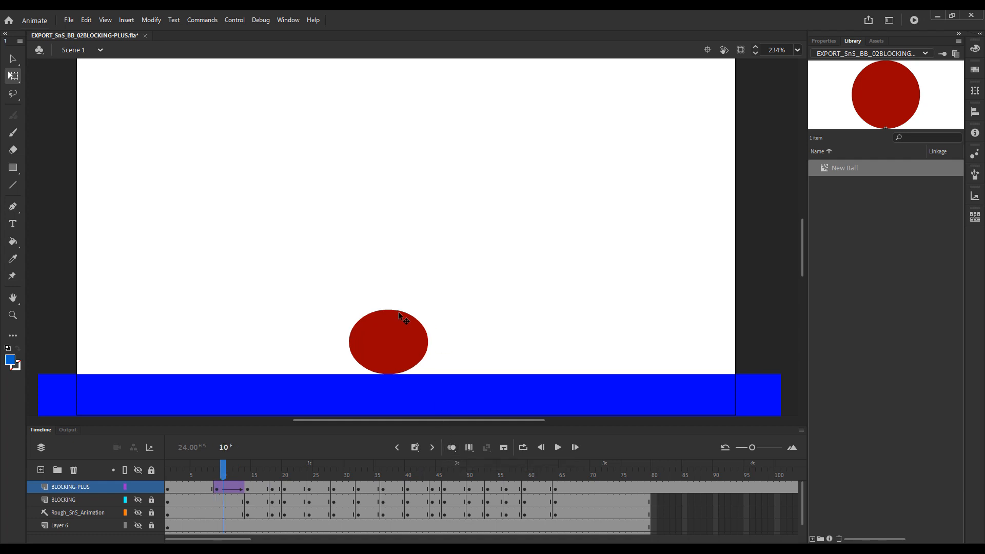
key(period)
key(period)
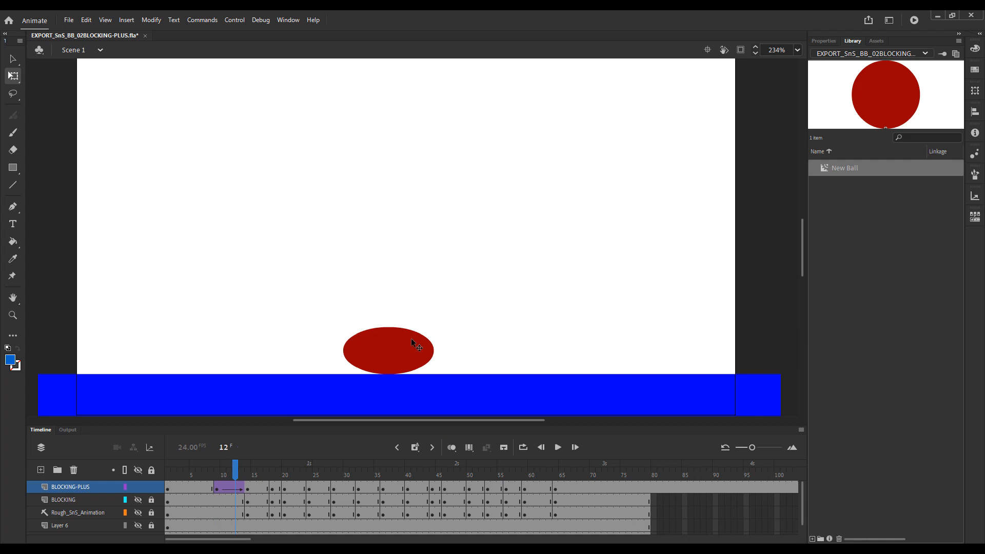
key(period)
key(period)
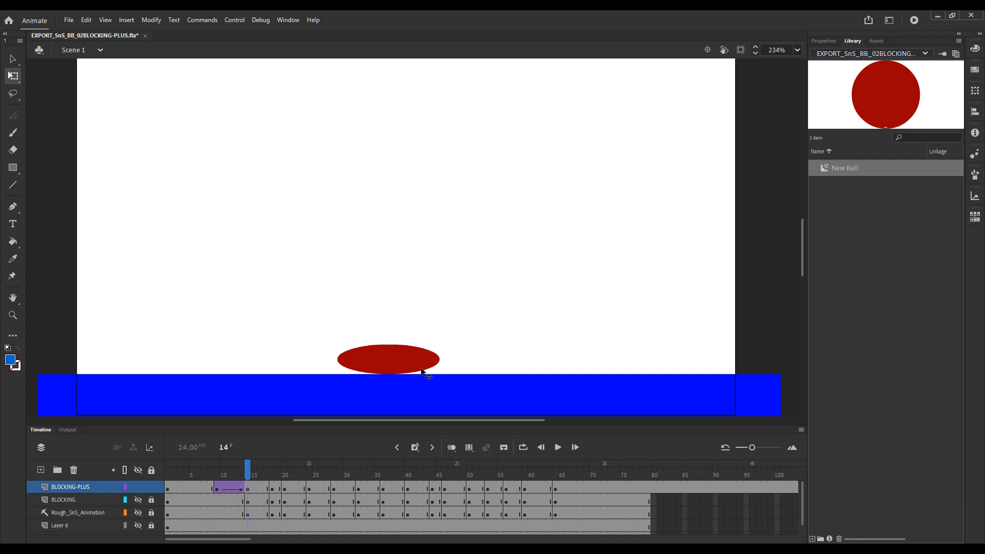
key(comma)
key(comma)
key(comma)
key(comma)
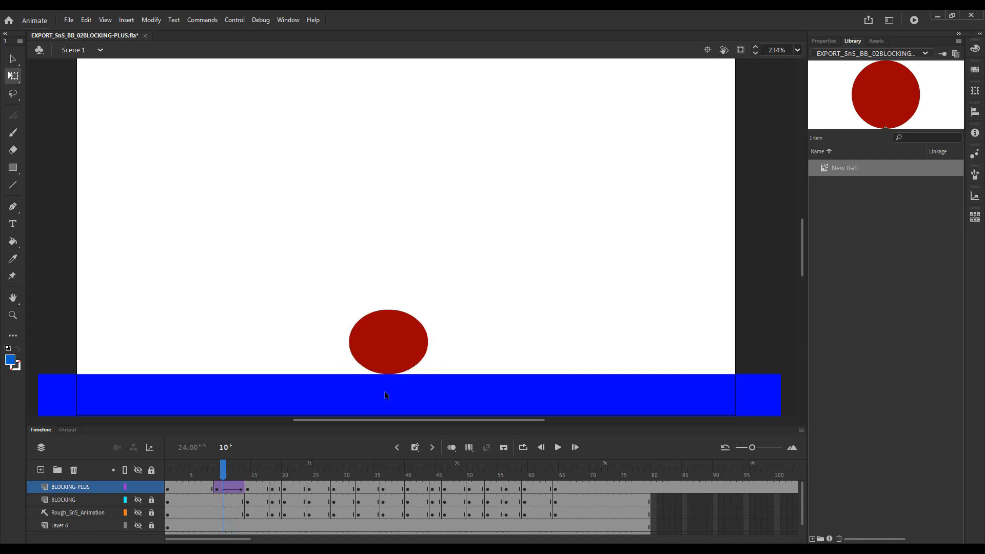
key(comma)
key(period)
key(period)
key(period)
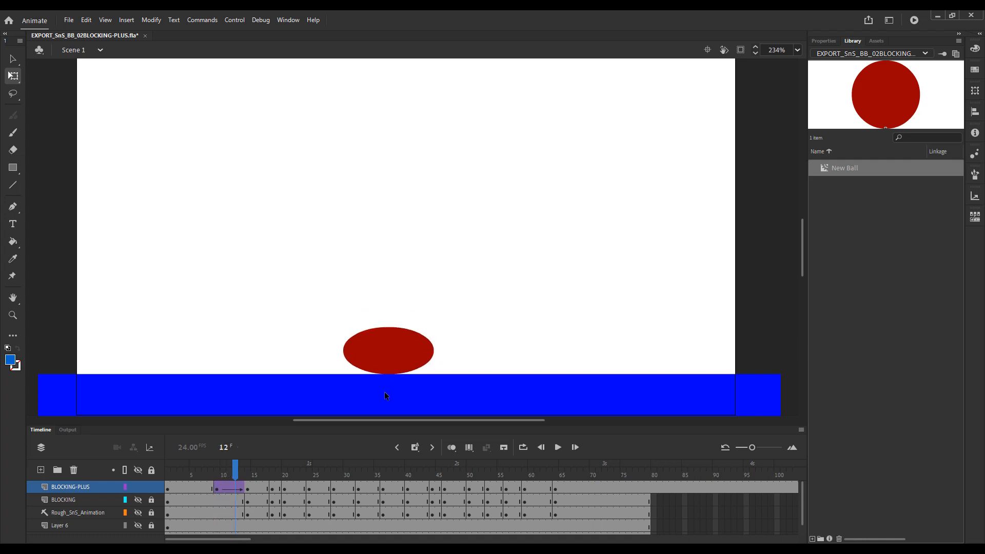
key(period)
key(period)
key(comma)
key(comma)
key(comma)
key(comma)
key(comma)
key(period)
key(period)
key(period)
key(period)
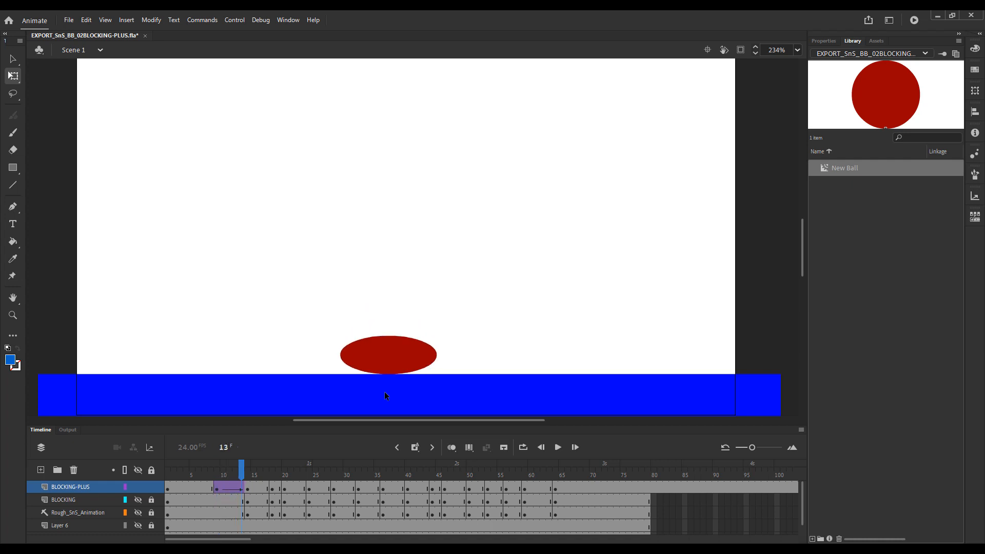
key(comma)
key(comma)
key(comma)
key(comma)
key(comma)
key(Return)
key(Return)
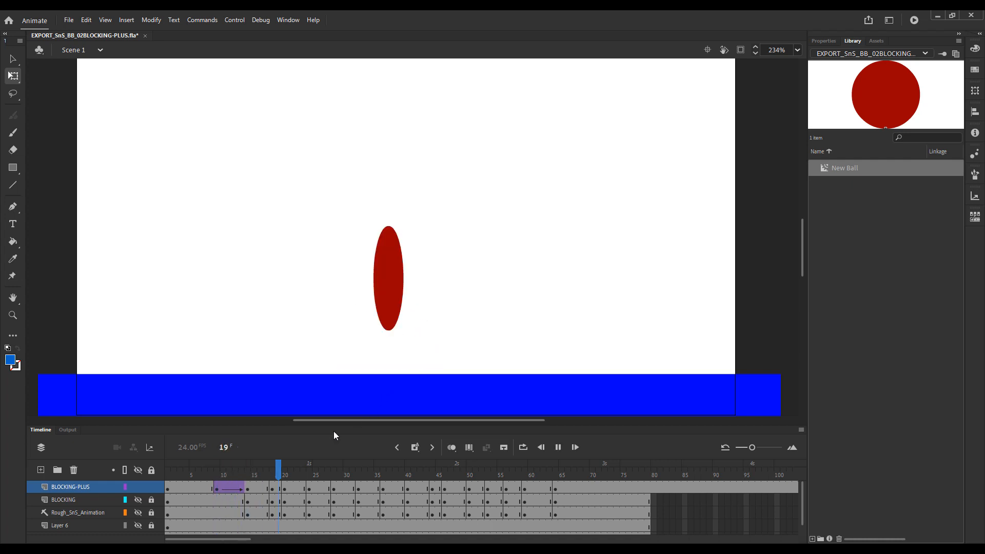
Try to give the BLOCKING-PLUS tween between frames 9 and 14 an Ease In Quad effect.
mouse_move(222, 466)
mouse_down()
mouse_move(246, 469)
mouse_move(216, 470)
mouse_up()
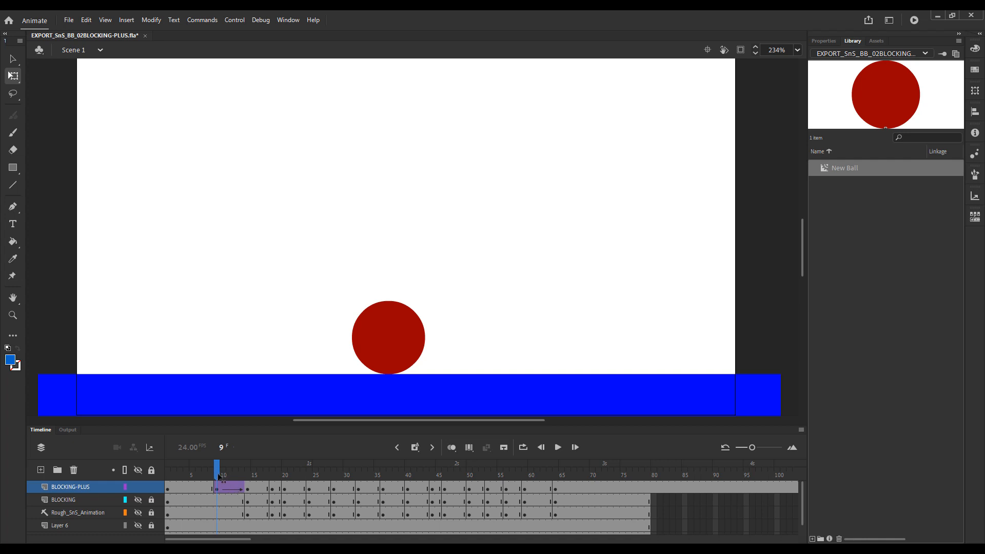
mouse_move(217, 473)
mouse_down()
mouse_move(250, 478)
mouse_move(218, 481)
mouse_up()
click(230, 485)
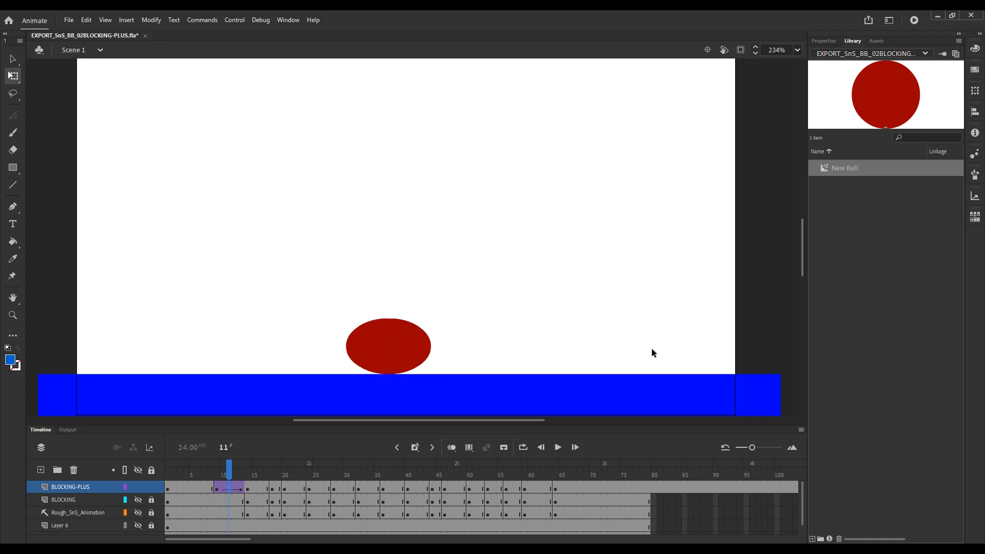
click(824, 41)
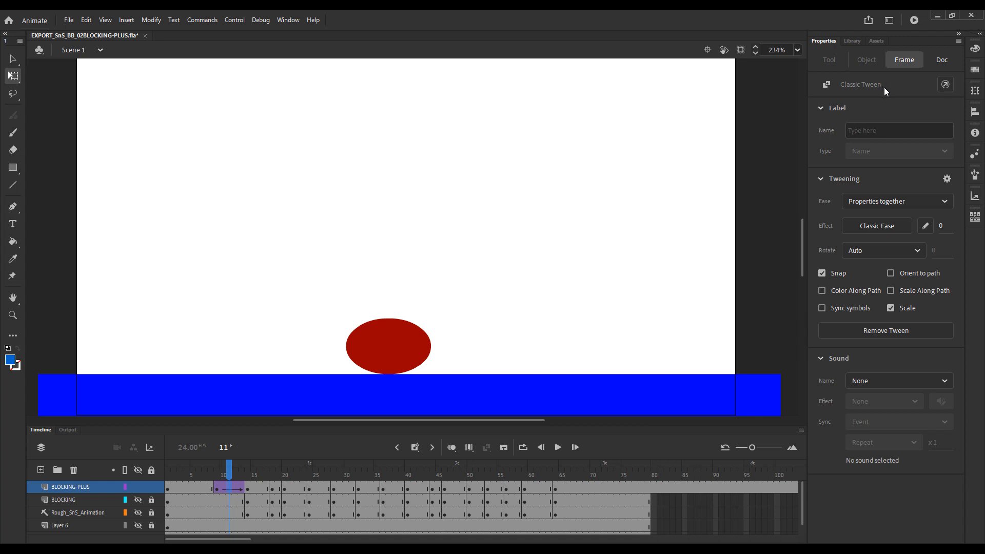
click(897, 226)
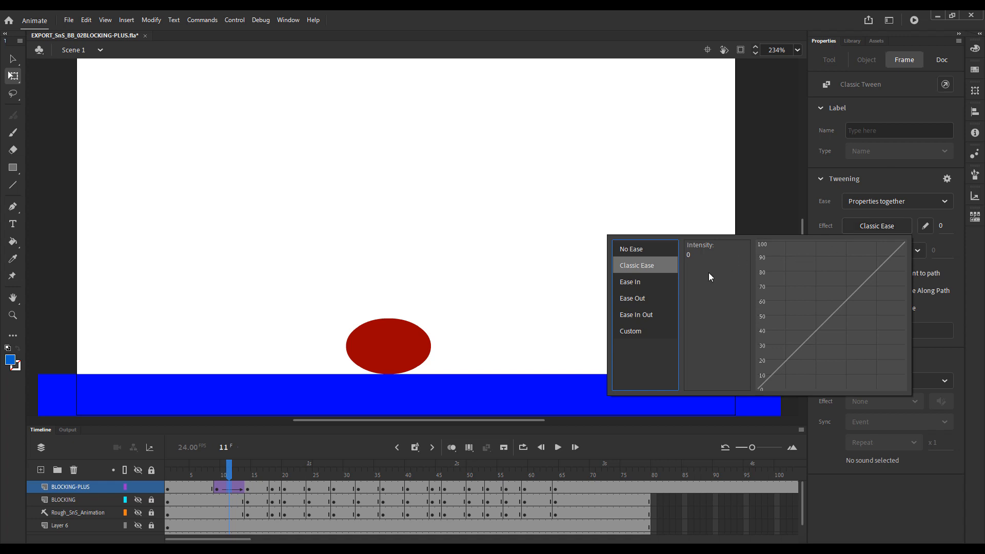
click(637, 284)
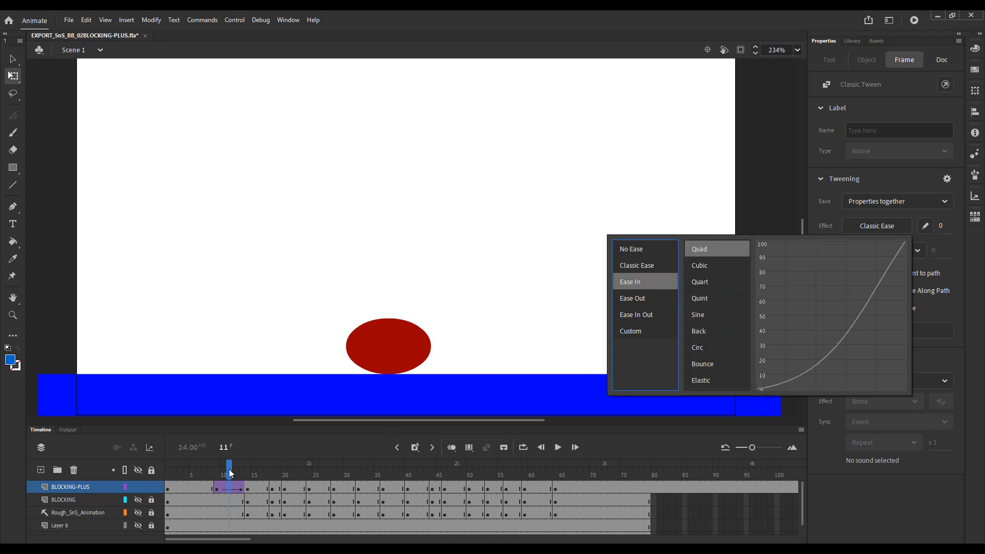
Turn on onion skinning at frame 9 and extend its range to cover frame 14.
drag(229, 469, 216, 476)
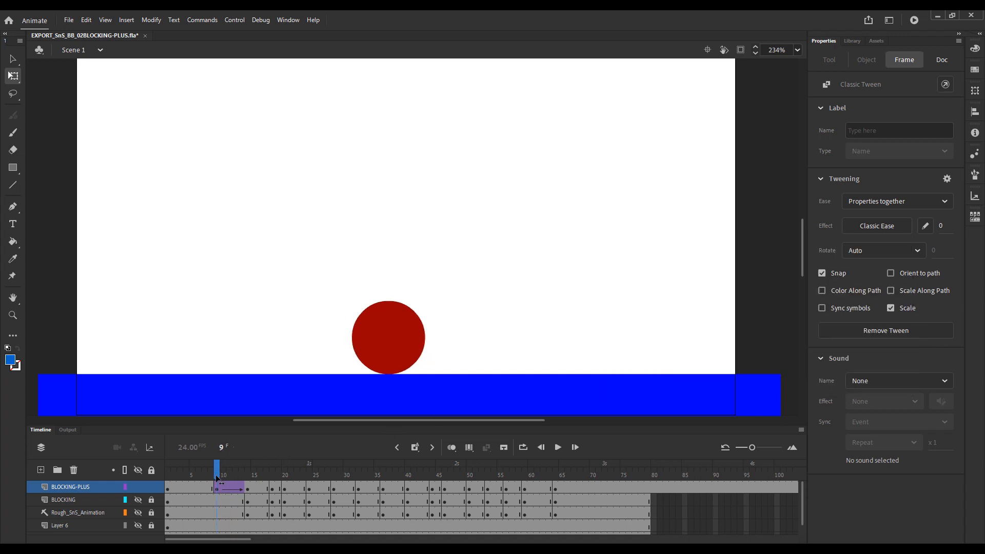
click(454, 451)
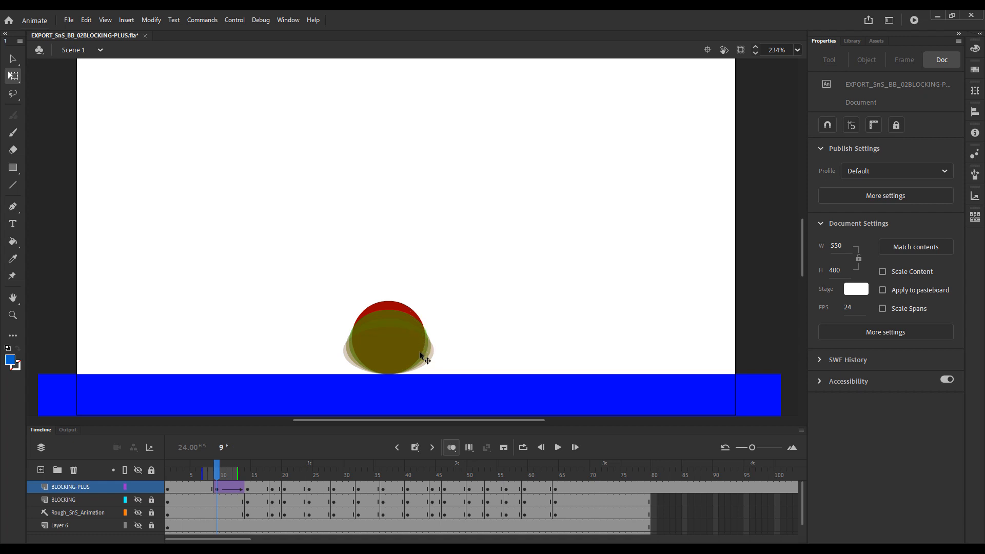
mouse_move(235, 475)
mouse_down()
mouse_move(244, 475)
mouse_move(202, 477)
mouse_move(219, 476)
mouse_up()
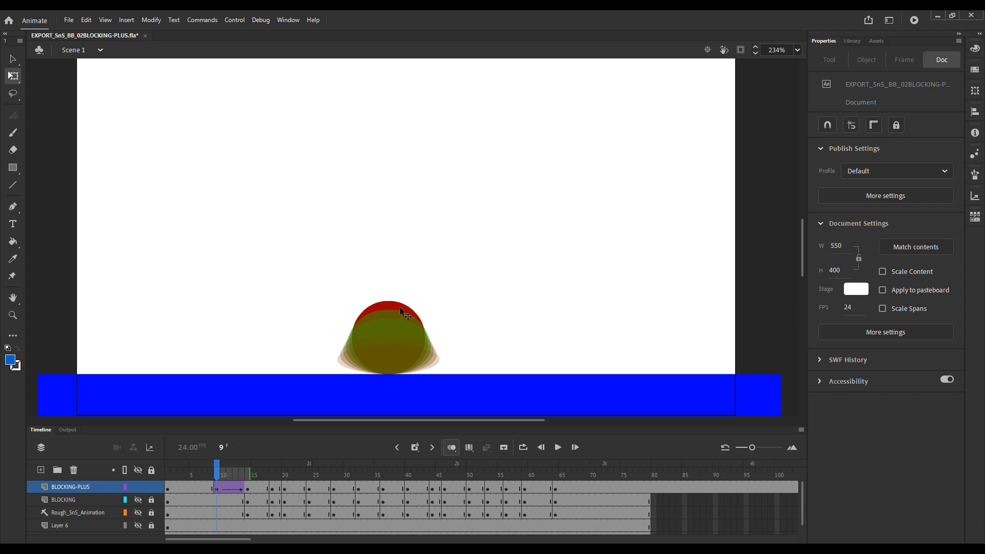
Step through the onion-skinned frames 9 to 14 to examine the spacing of the squash.
key(period)
key(period)
key(period)
key(period)
key(period)
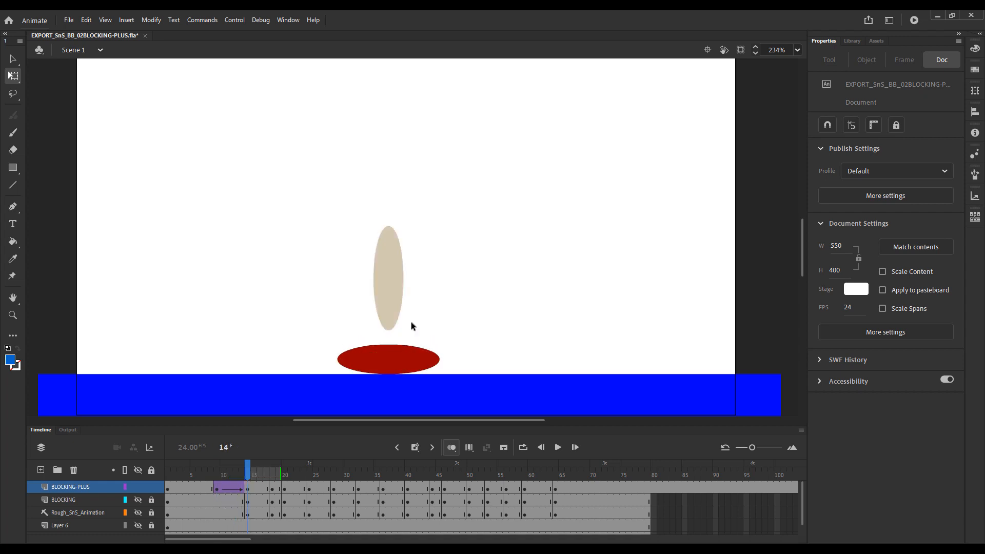
key(comma)
key(comma)
key(comma)
key(comma)
key(comma)
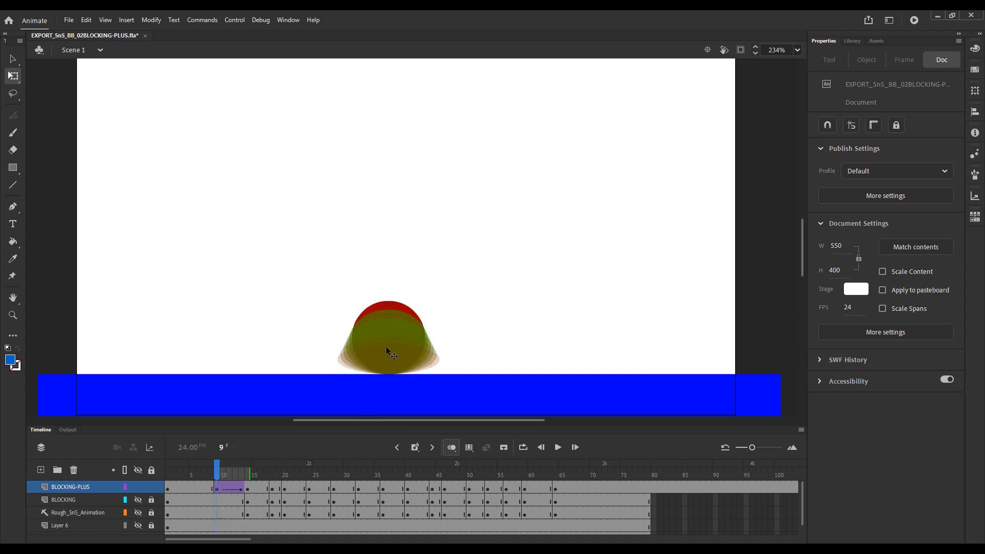
click(248, 488)
key(comma)
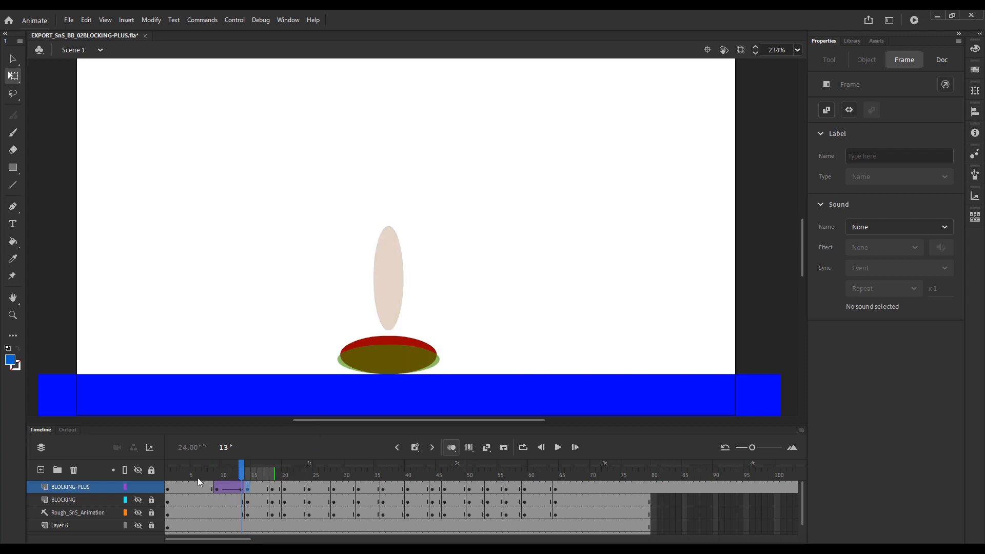
click(216, 472)
Compare the Ease In, Ease Out and Ease In Out presets for the frame 9 to 14 tween, including the Cubic, Quart, Quint and Sine curves.
click(229, 489)
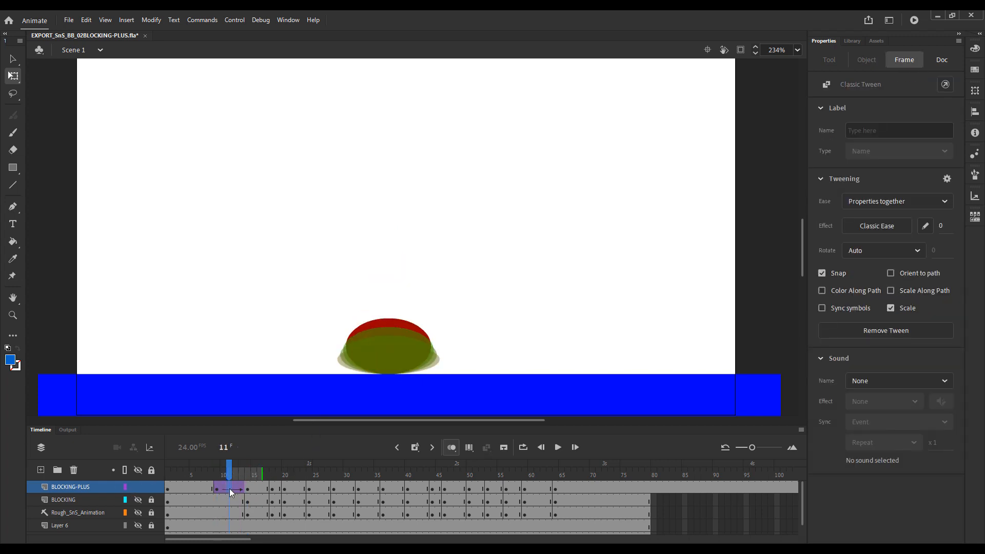
click(877, 226)
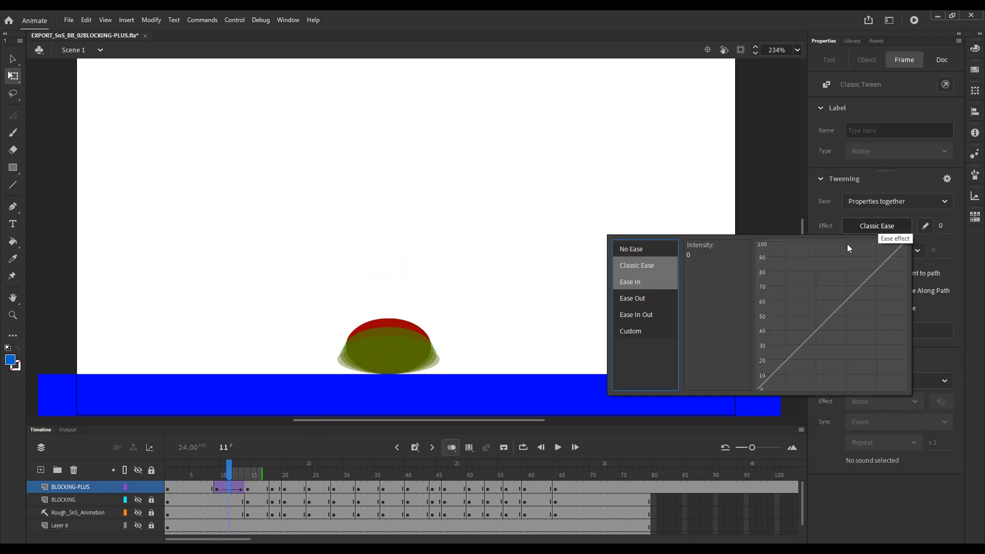
click(650, 282)
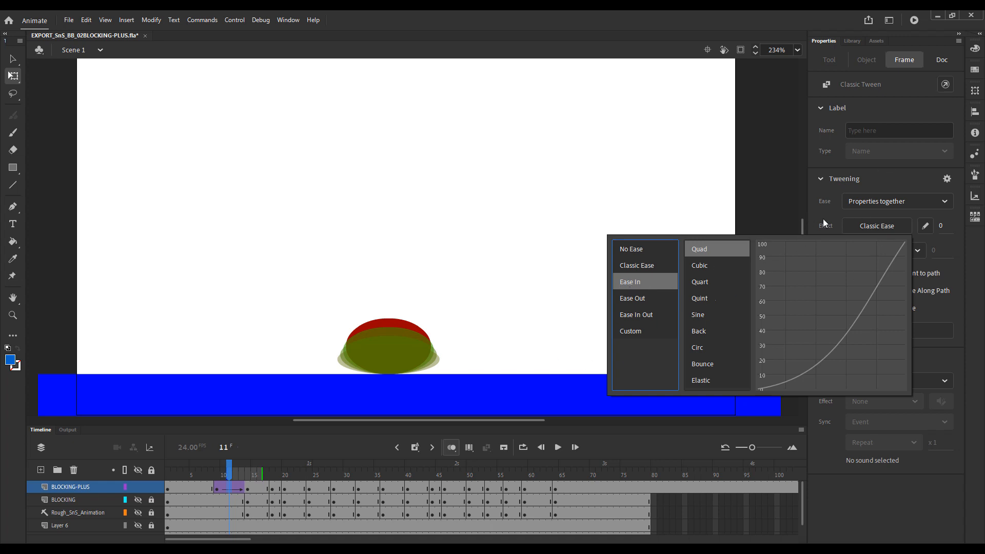
click(634, 303)
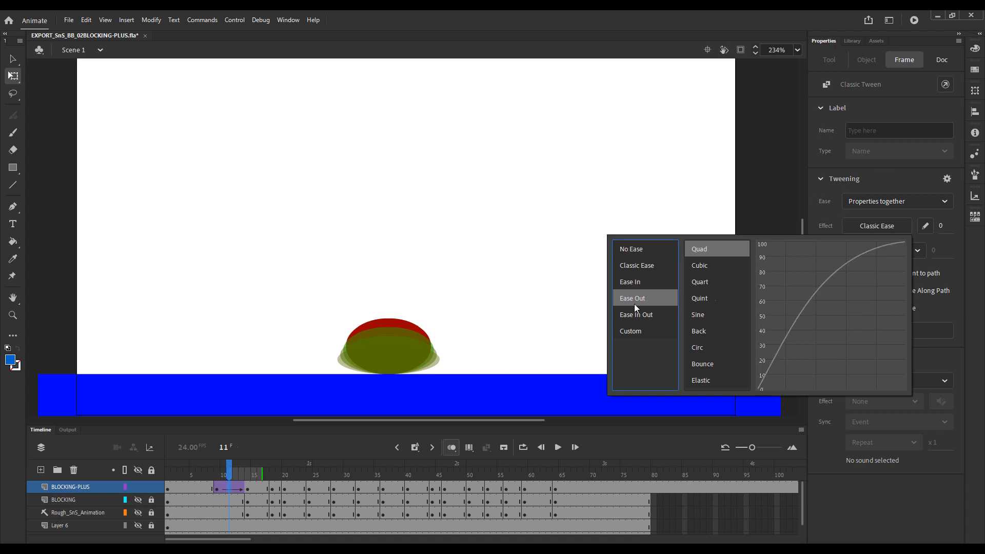
click(639, 315)
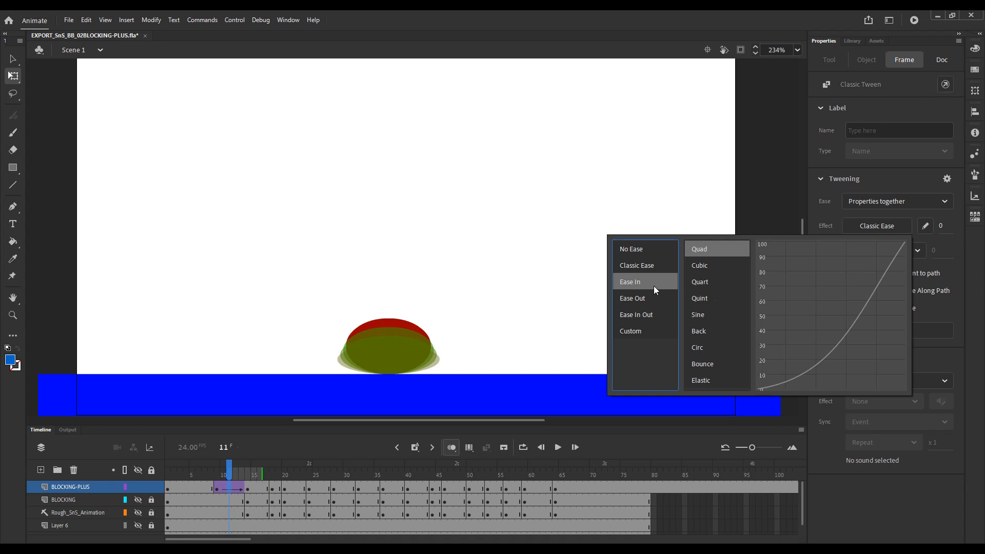
click(722, 265)
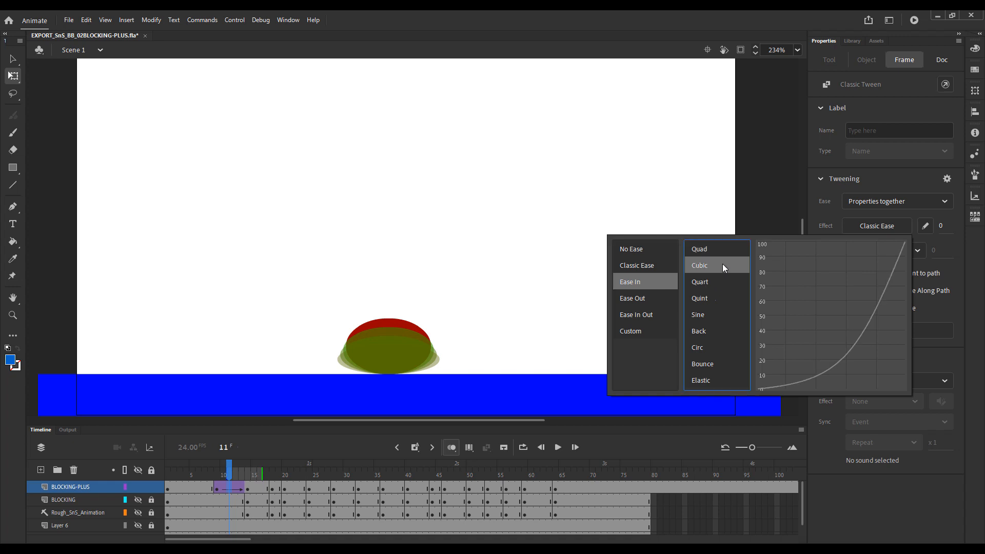
click(719, 281)
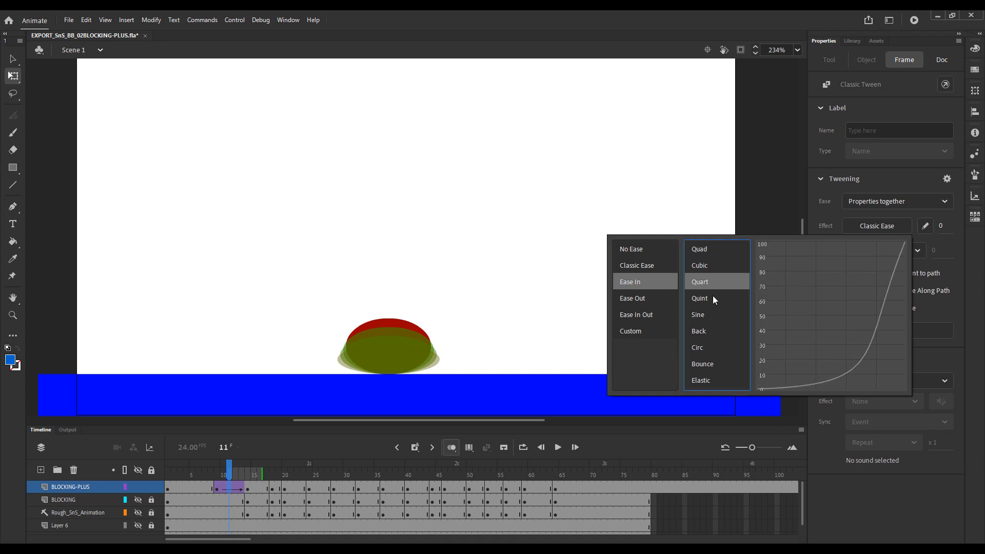
click(711, 297)
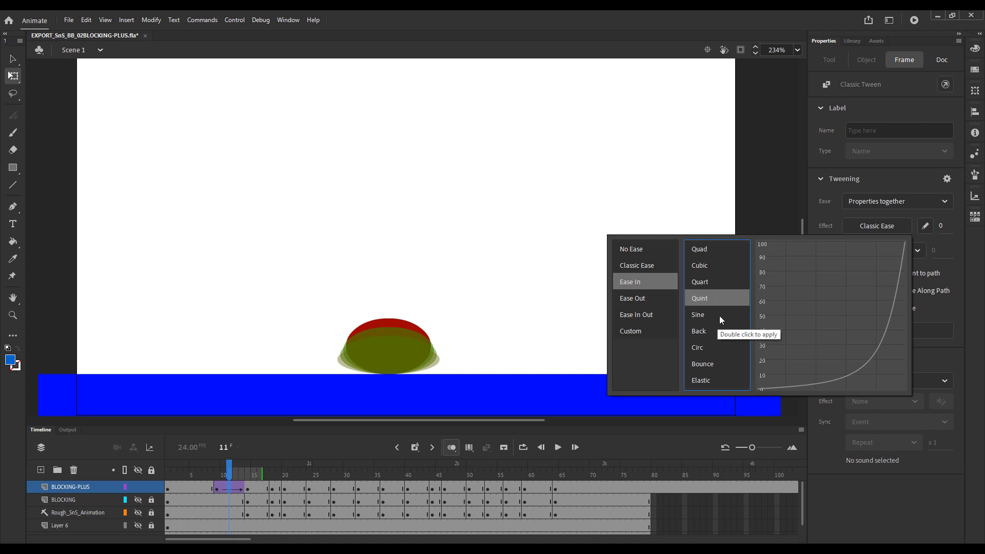
click(719, 315)
click(714, 297)
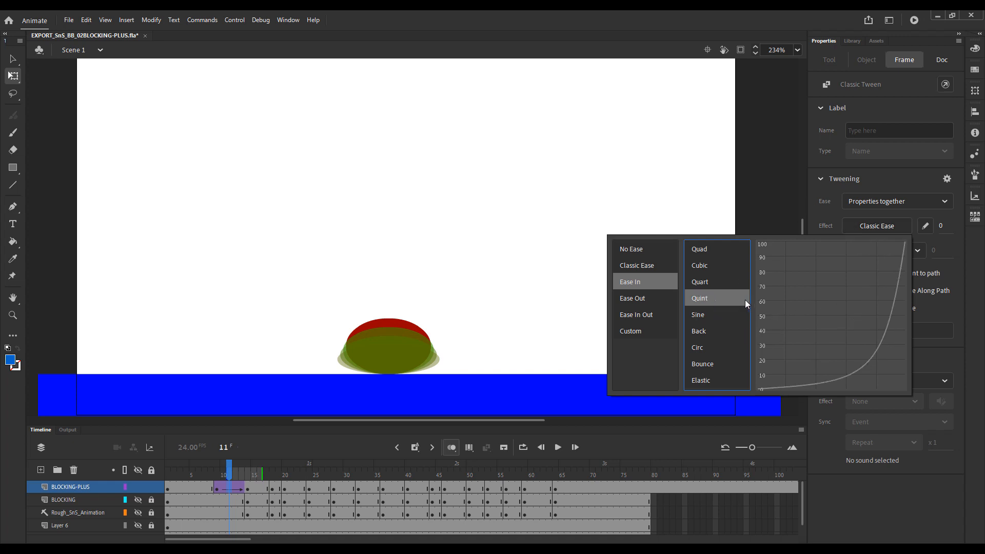
click(949, 238)
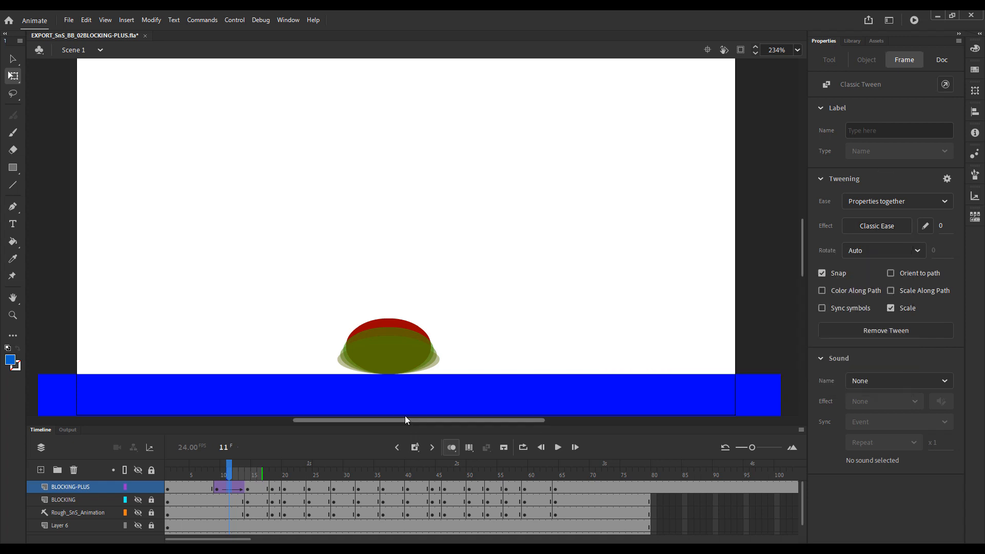
Preview the Bounce and Circ curves of the Ease In presets without applying either to the tween.
click(891, 227)
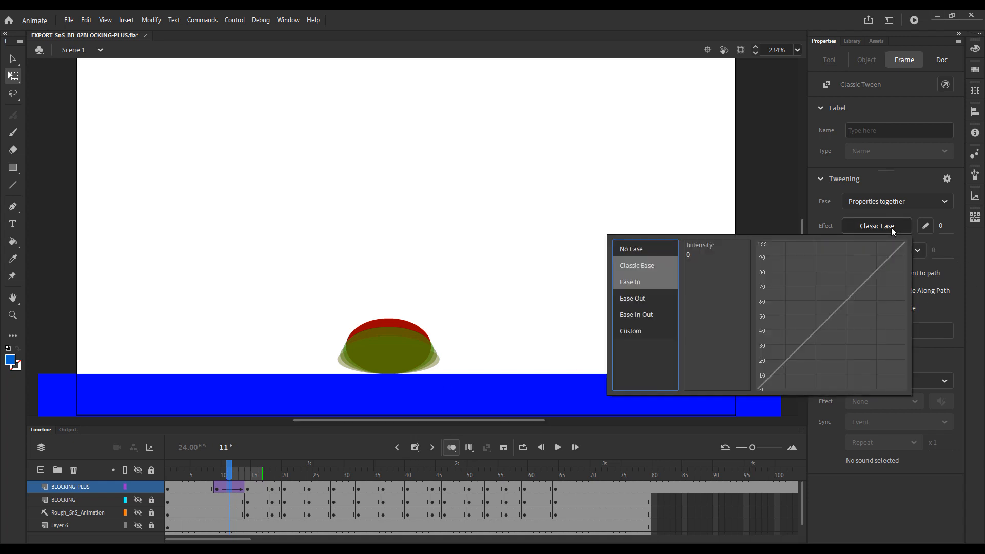
click(645, 282)
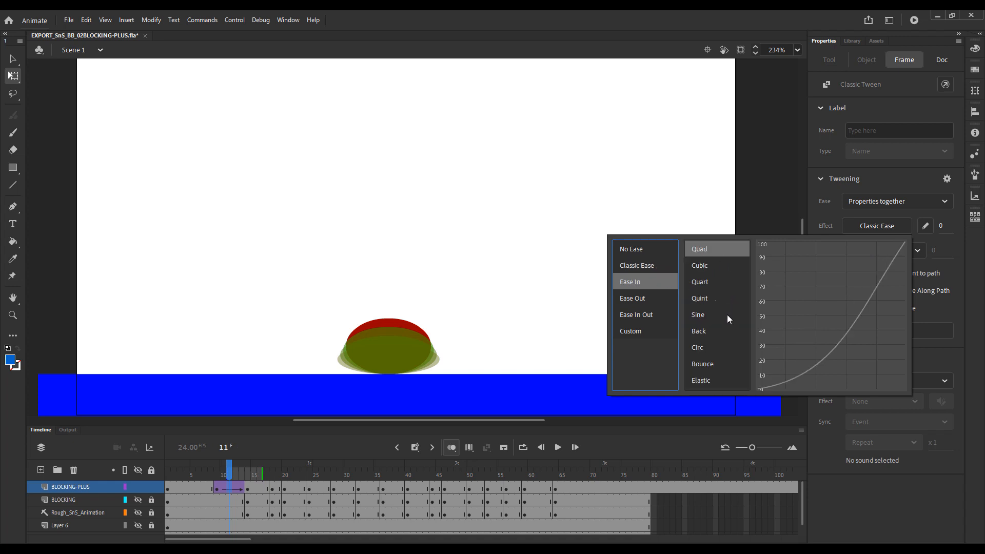
click(712, 366)
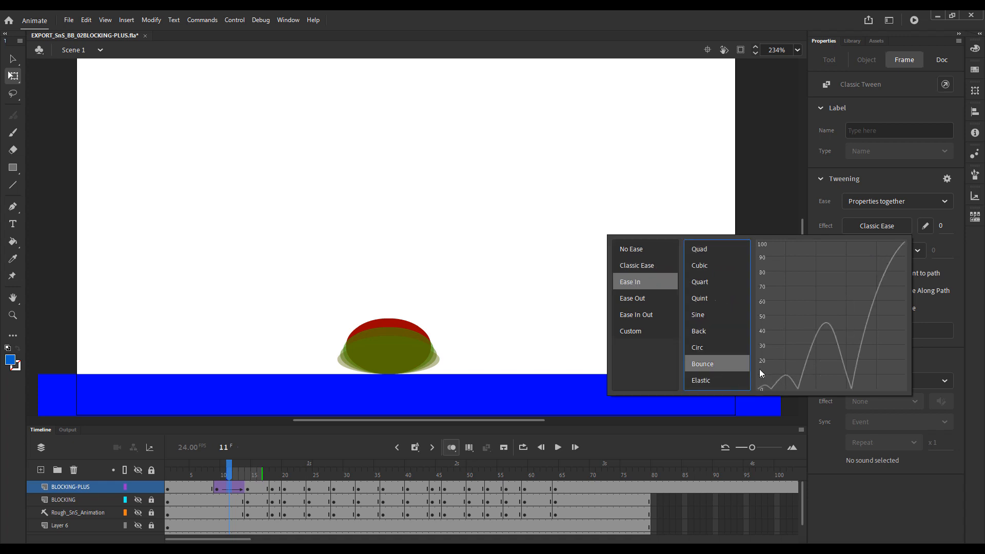
click(717, 348)
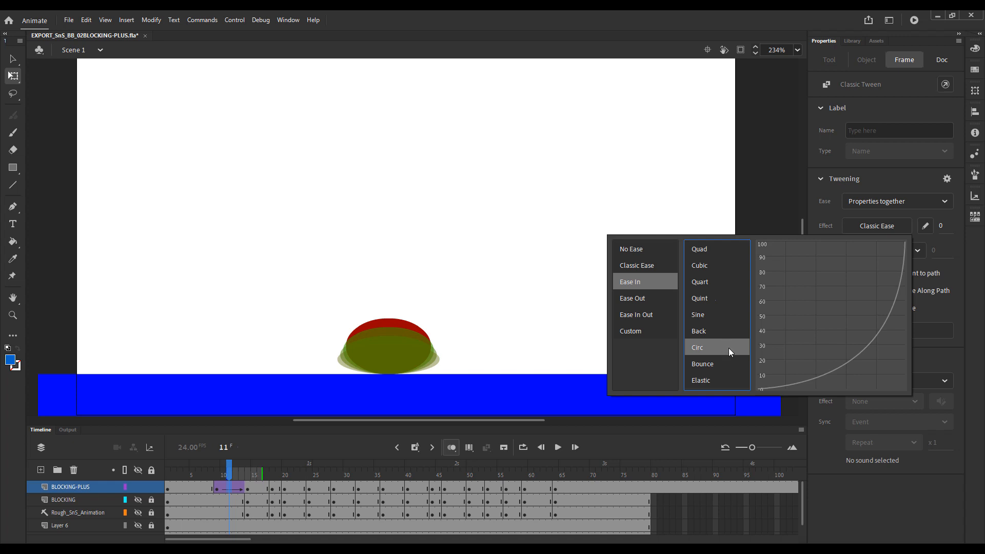
click(946, 215)
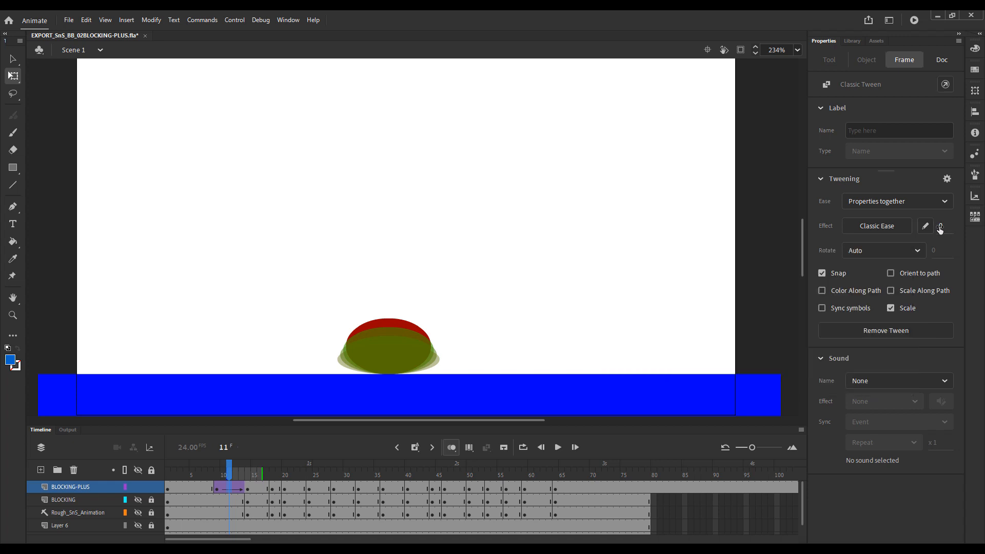
Try classic ease values of 80, -100 and 29 on the frame 9 to 14 tween to compare the onion-skinned spacing.
mouse_move(940, 226)
mouse_down()
mouse_move(982, 227)
mouse_move(965, 243)
mouse_up()
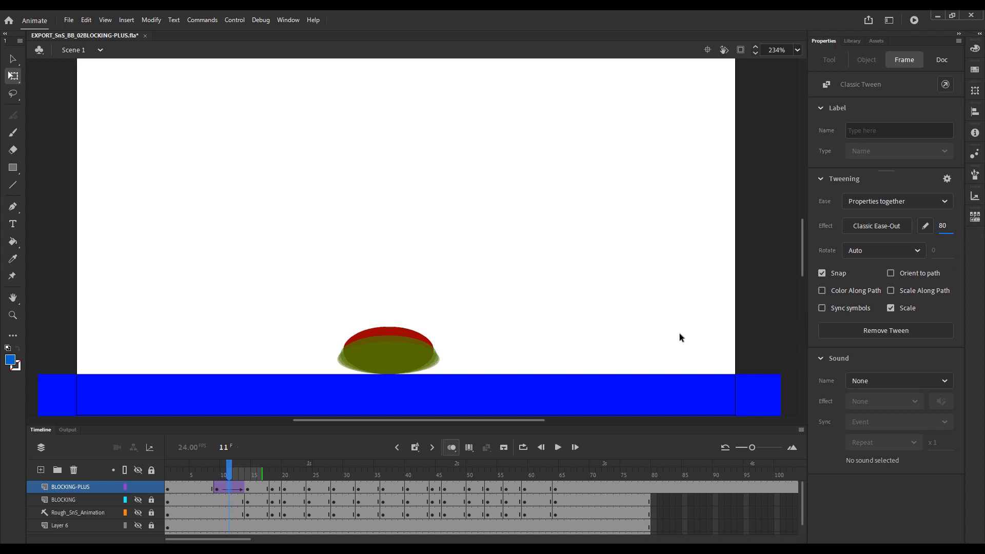
click(227, 476)
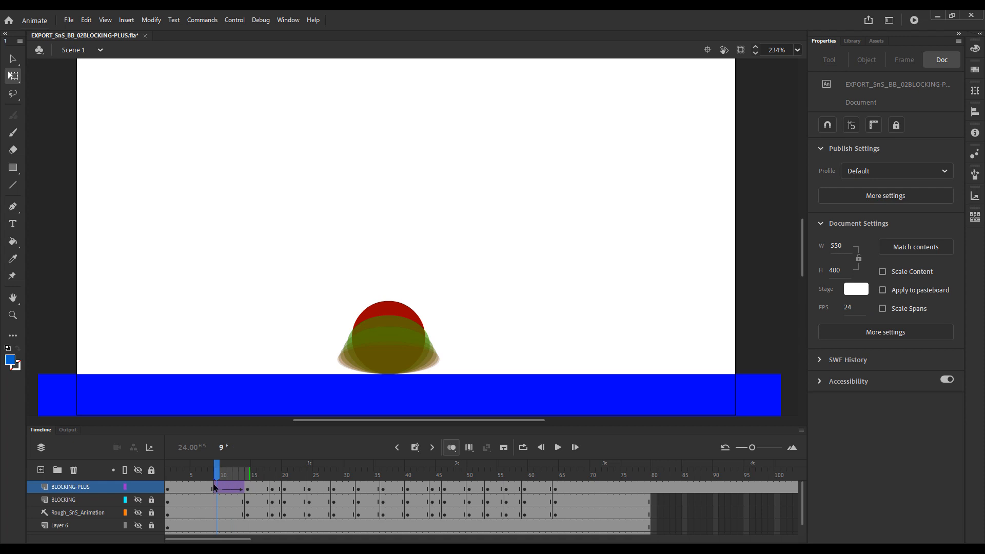
click(215, 487)
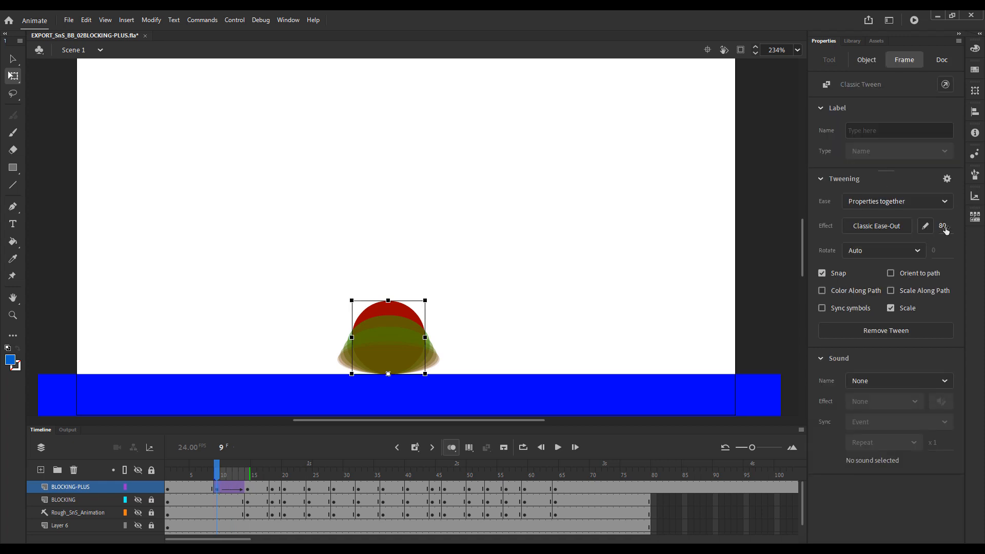
drag(945, 230, 814, 228)
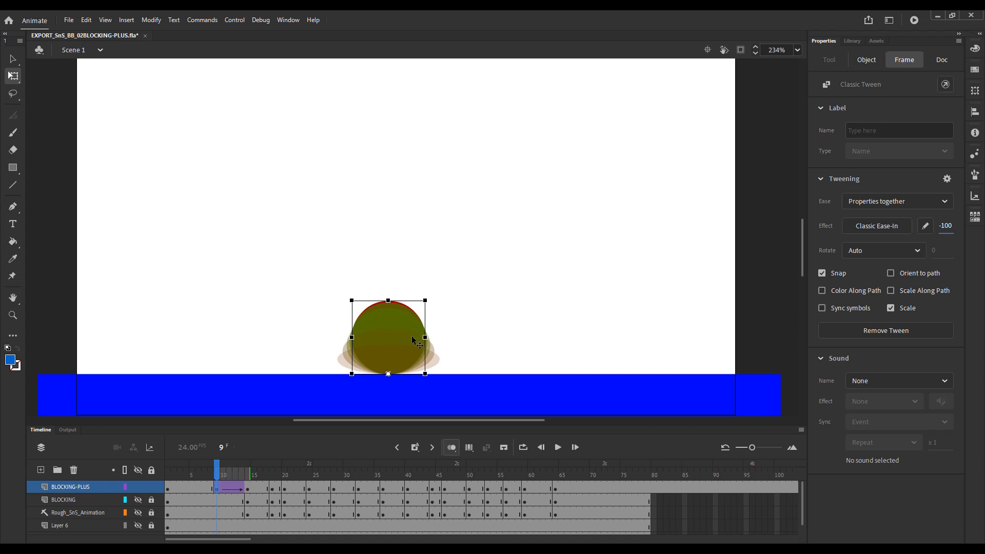
drag(946, 225, 984, 227)
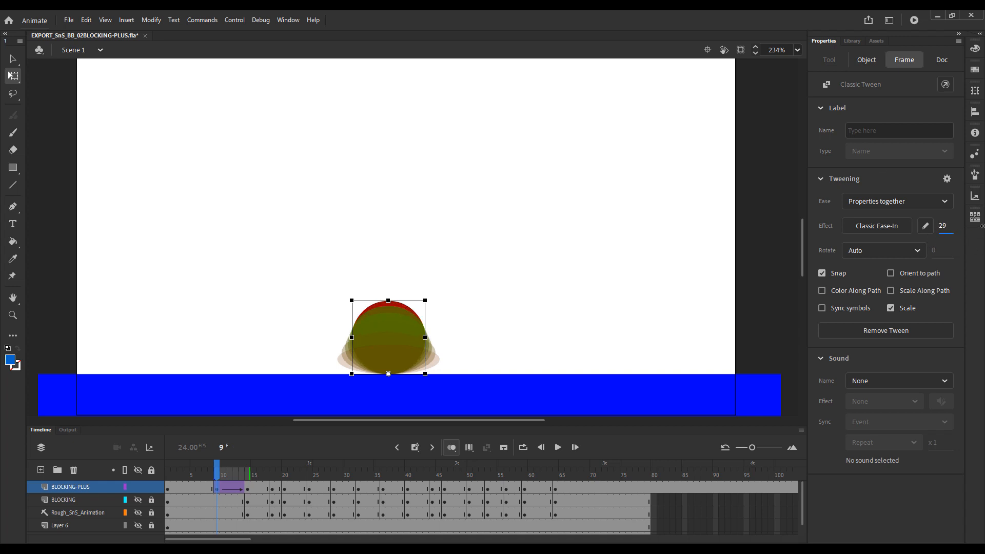
Set the classic ease value of the BLOCKING-PLUS tween starting at frame 9 to 99.
click(945, 227)
text(99)
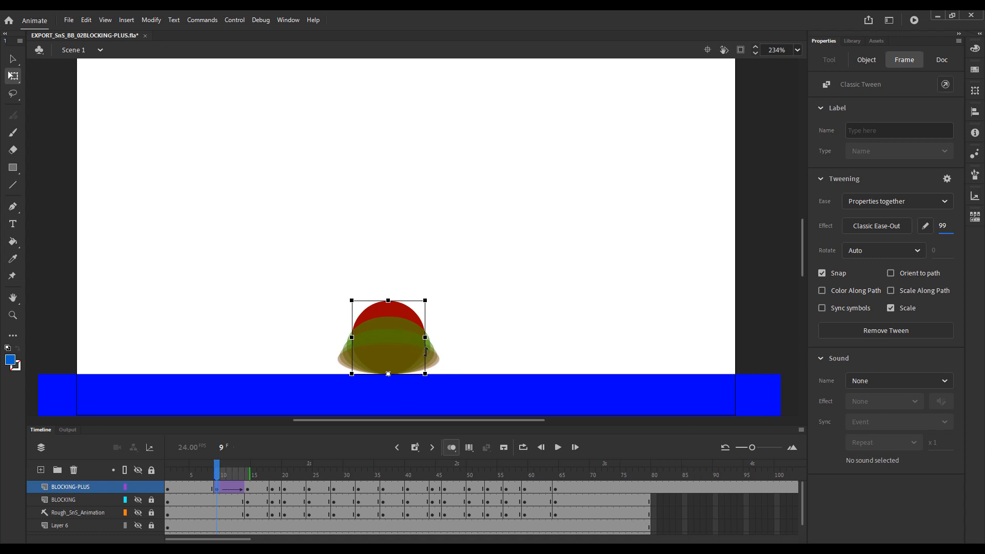
drag(941, 233, 940, 233)
click(944, 229)
click(537, 214)
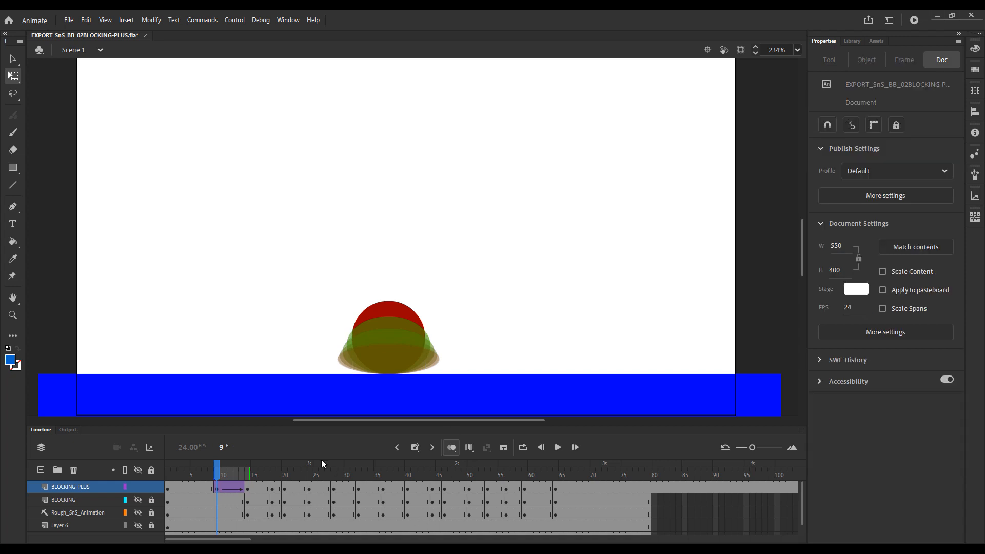
Turn off onion skinning and play the bounce from just before the tween to judge the eased squash.
click(450, 448)
click(190, 472)
key(Return)
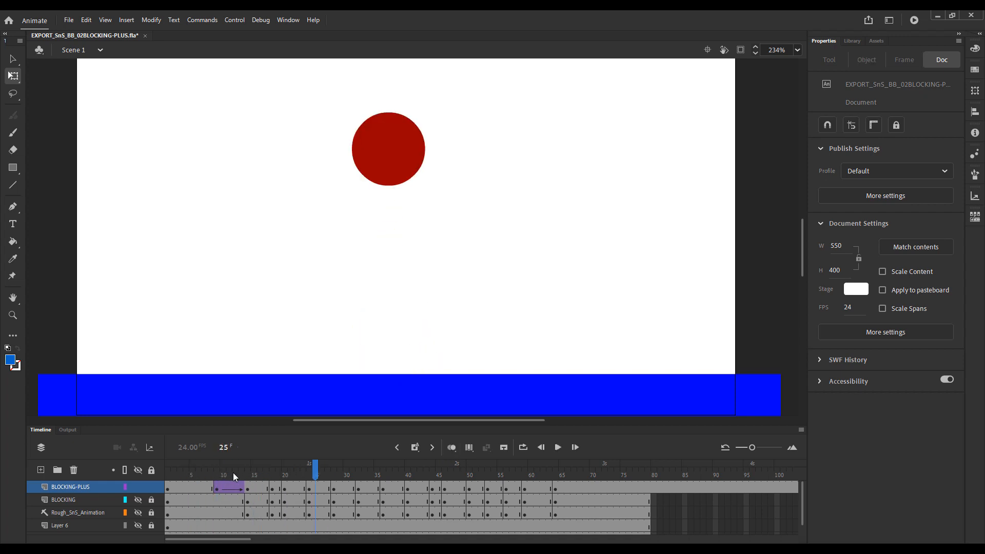
key(Return)
Remove frame 17 from the held squash on the BLOCKING-PLUS layer so the stretch pose starts one frame sooner.
drag(247, 471, 266, 478)
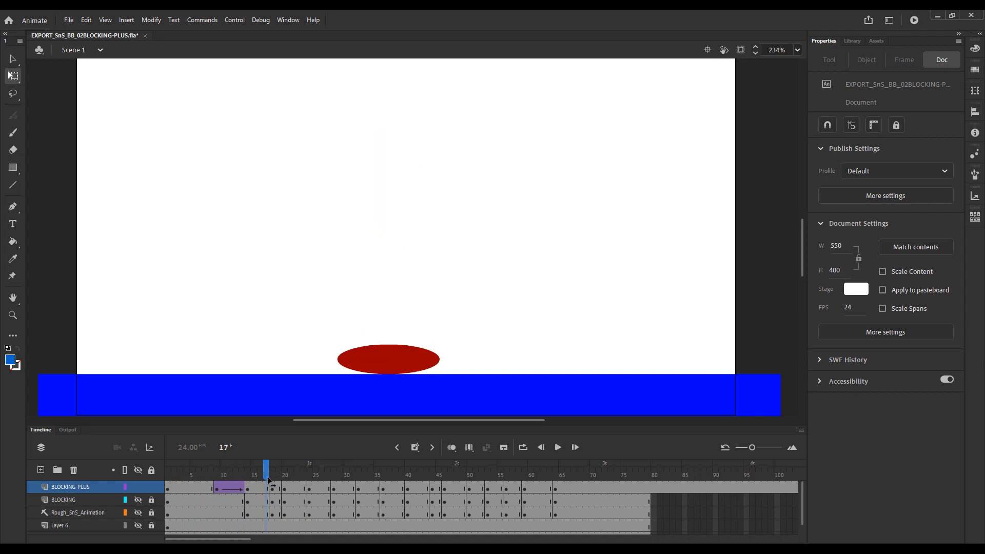
drag(264, 489, 247, 492)
click(261, 489)
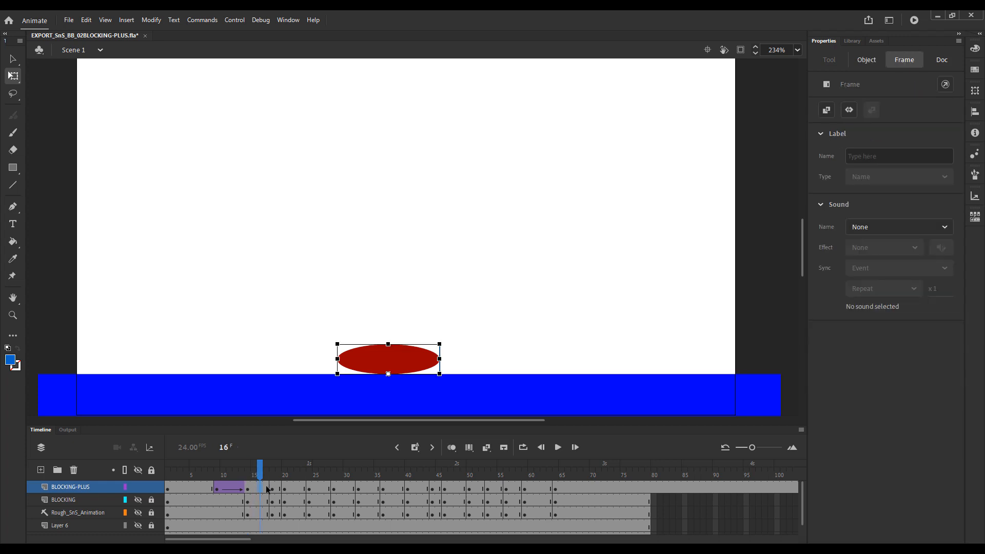
click(267, 489)
key(shift+F5)
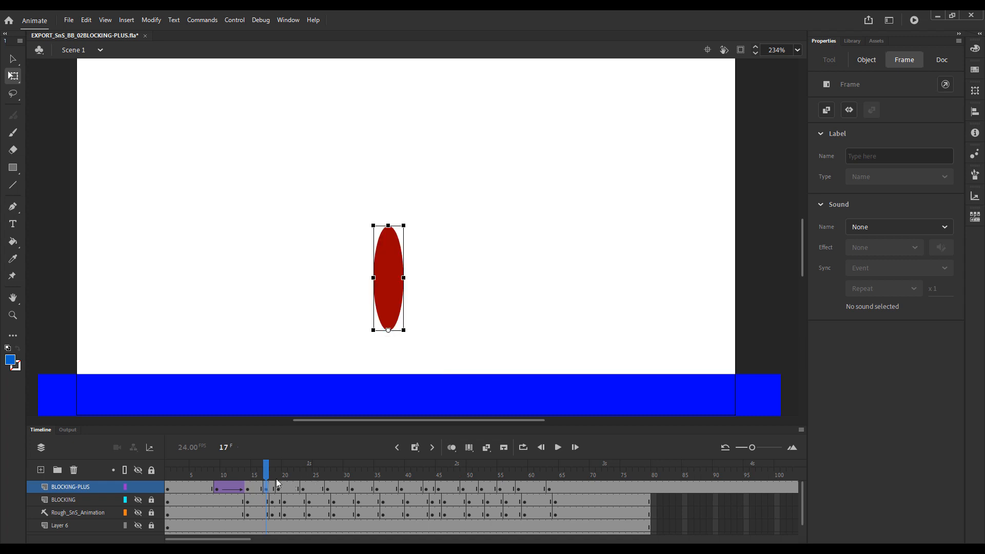
Add a keyframe at frame 16 on BLOCKING-PLUS and flatten the squashed ball further to about 91.3 wide by 23.45 high.
drag(267, 474, 261, 478)
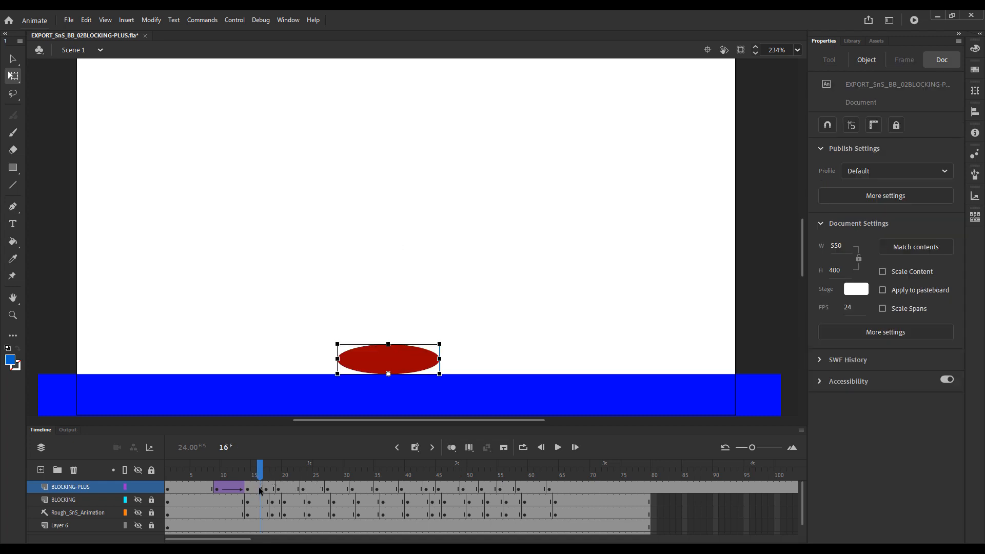
click(261, 486)
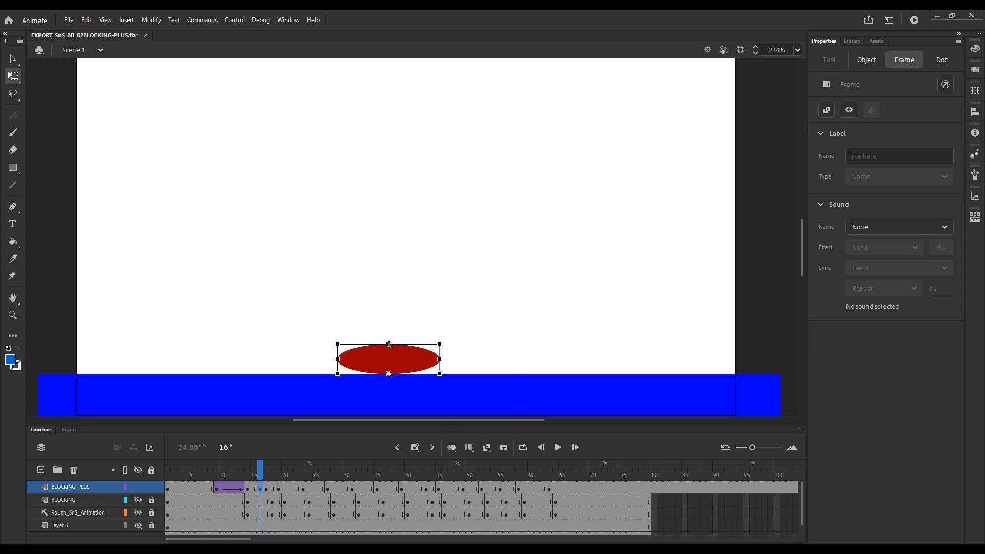
click(388, 344)
drag(388, 343, 442, 360)
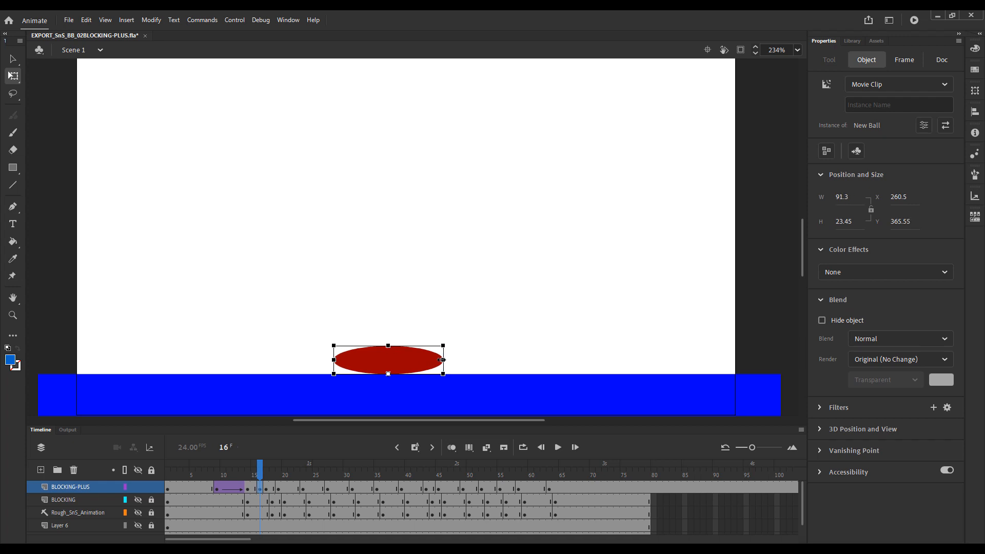
click(409, 308)
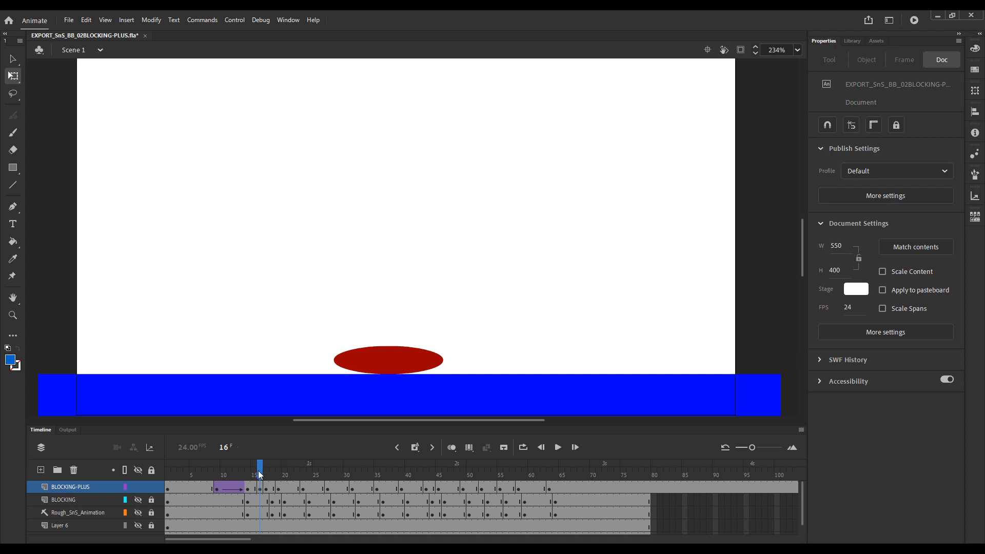
Create a classic tween between frames 14 and 16 on BLOCKING-PLUS and play the animation to check the deeper squash.
drag(259, 471, 255, 471)
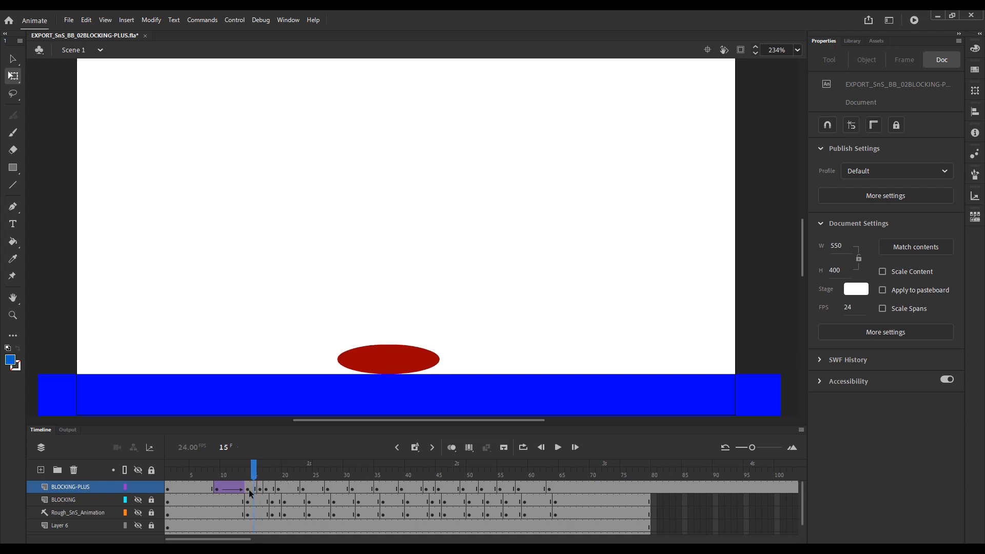
right_click(253, 490)
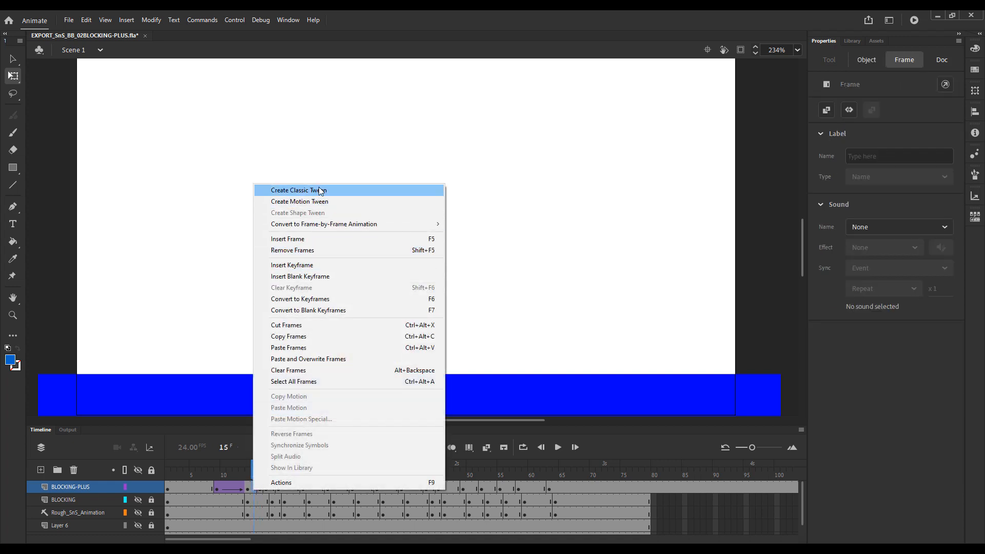
click(319, 190)
drag(252, 477, 210, 473)
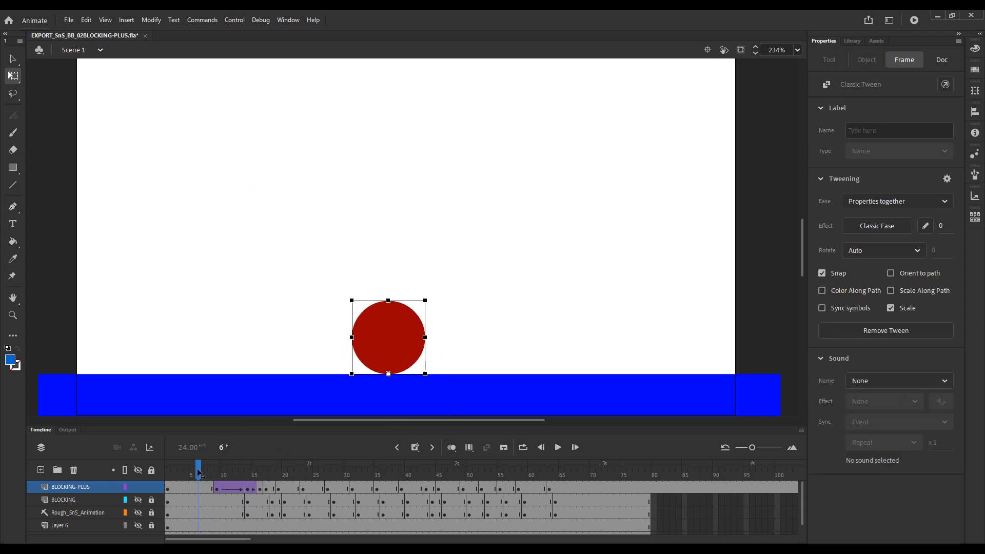
key(Return)
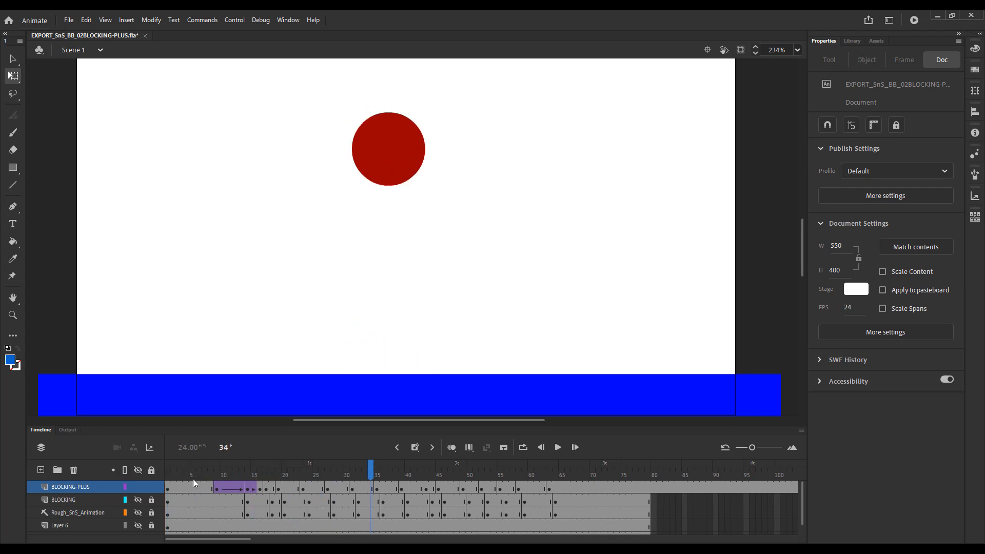
key(Return)
Compare the squash poses at frames 14, 15 and 16 on BLOCKING-PLUS and replay the bounce to judge the deepening squash.
drag(231, 472, 258, 487)
click(254, 488)
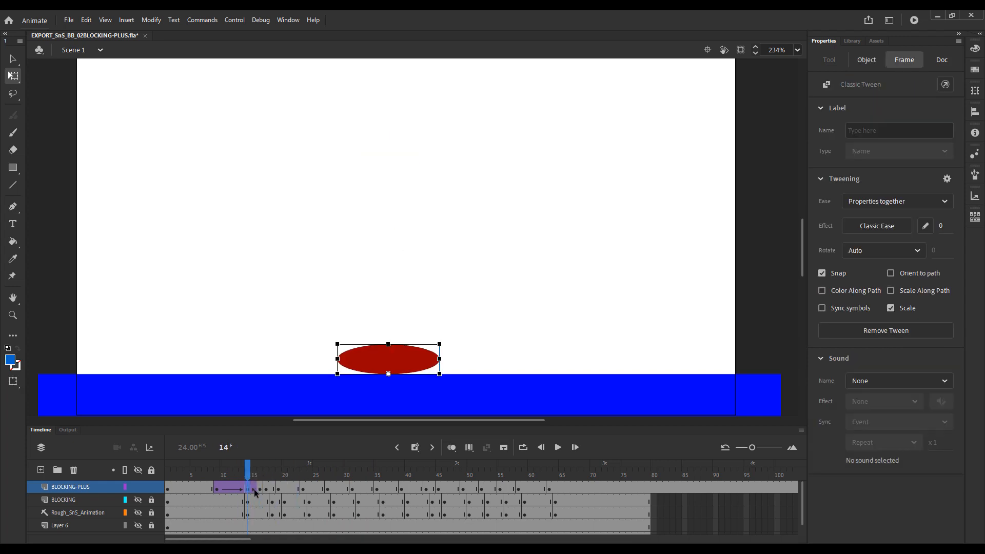
key(comma)
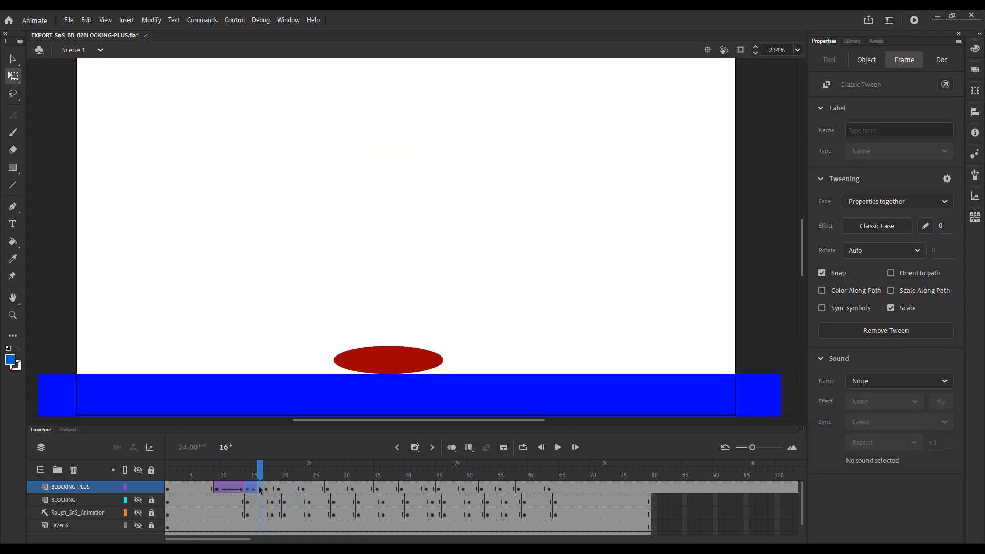
click(259, 488)
drag(260, 473, 249, 474)
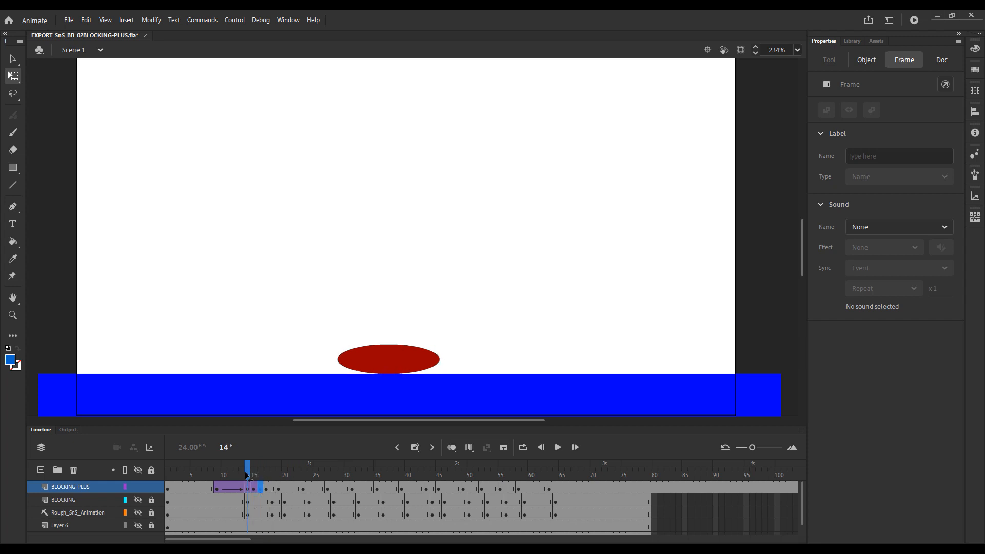
click(249, 488)
click(253, 490)
click(260, 490)
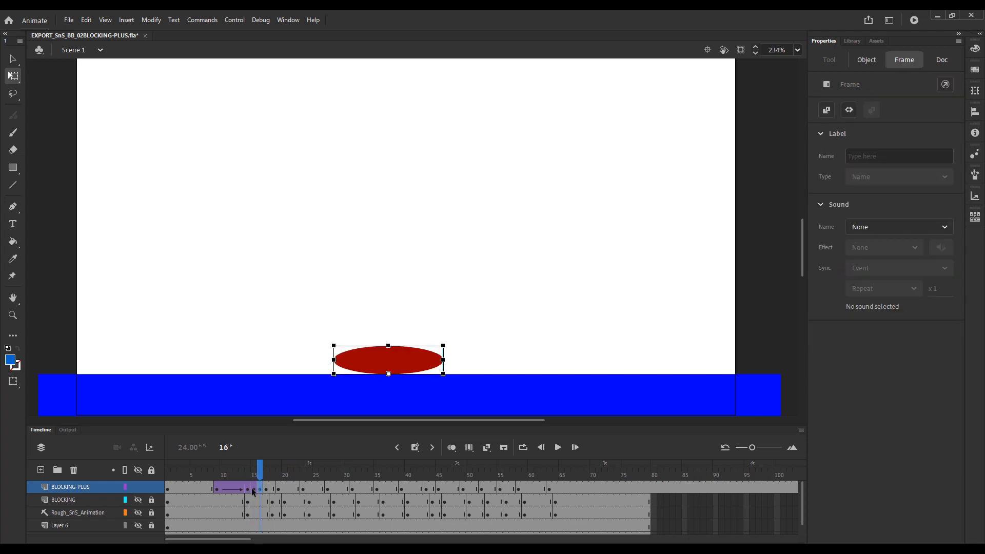
click(248, 491)
click(253, 490)
click(249, 488)
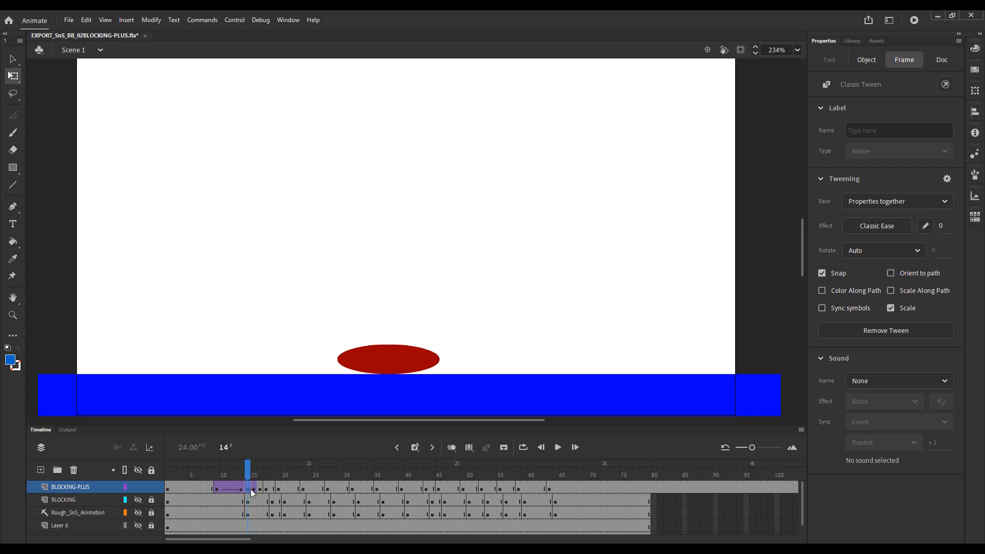
click(254, 488)
click(260, 489)
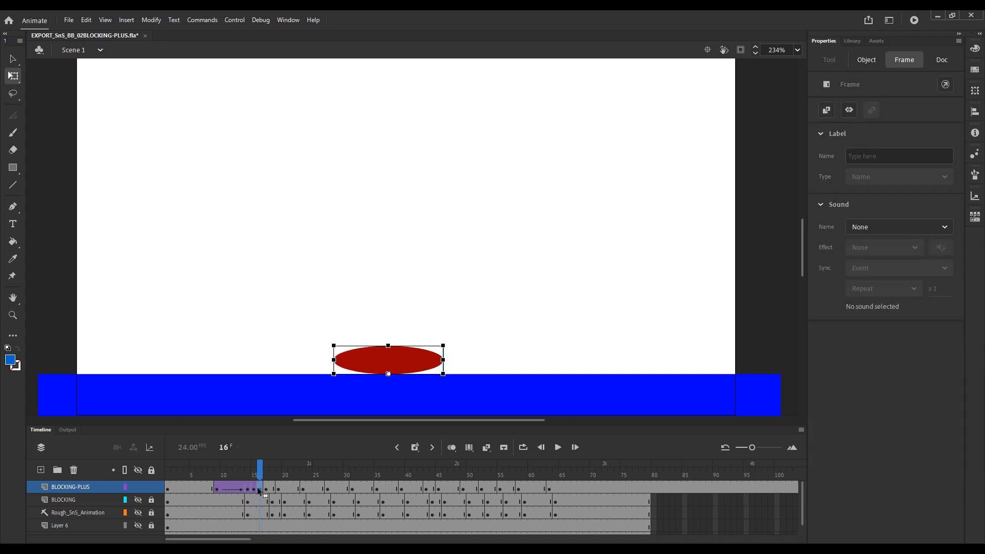
mouse_move(260, 476)
mouse_down()
mouse_move(242, 480)
mouse_move(256, 481)
mouse_up()
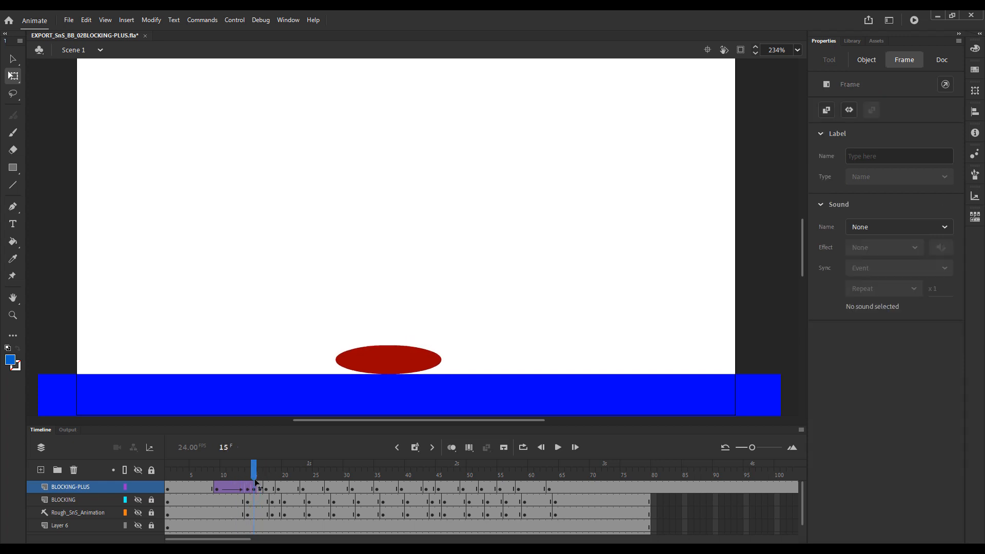
click(248, 489)
click(254, 491)
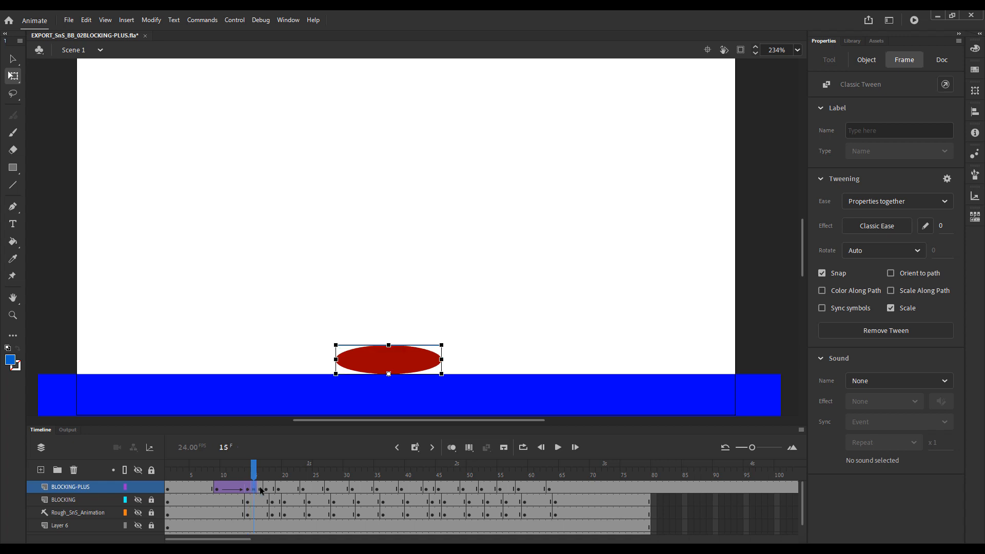
click(261, 491)
drag(265, 478, 229, 489)
key(Return)
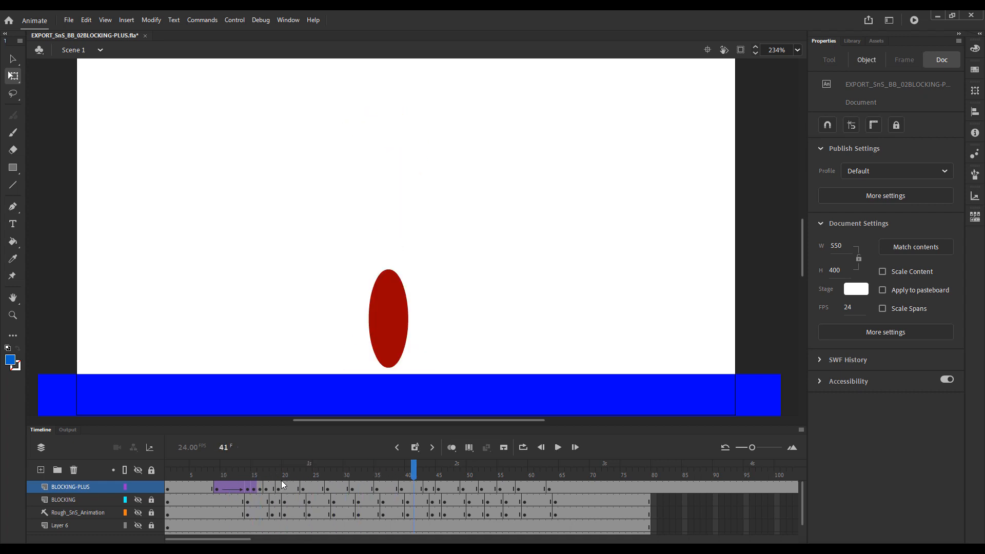
Examine the jump poses on BLOCKING-PLUS from the stretch at frame 17 through the keyframes at frames 23, 27 and 31.
click(279, 487)
drag(284, 488, 293, 487)
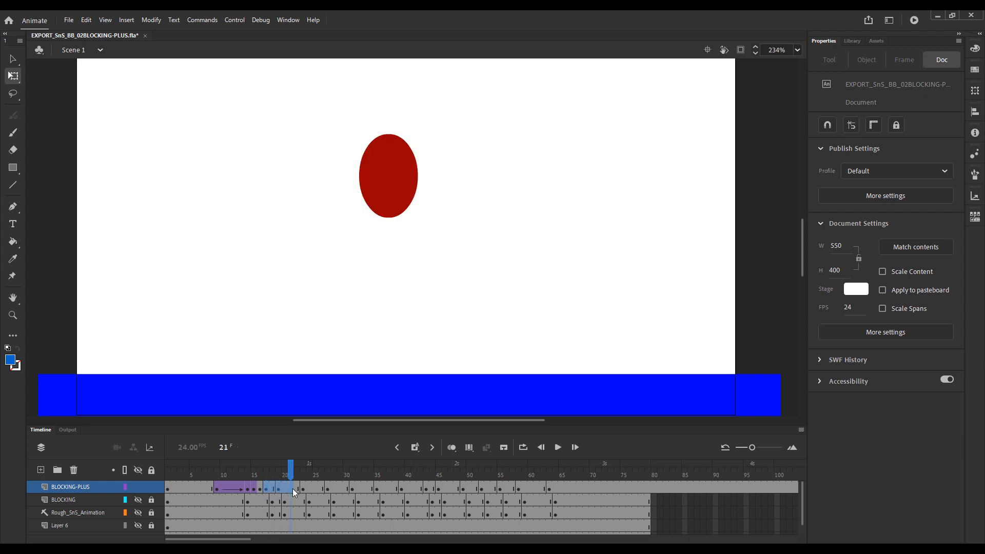
click(301, 486)
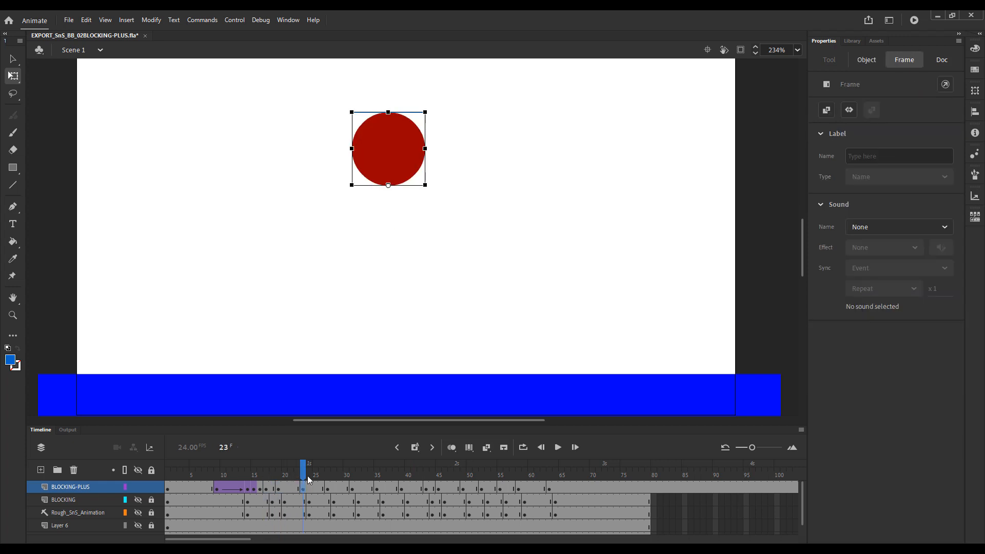
click(329, 489)
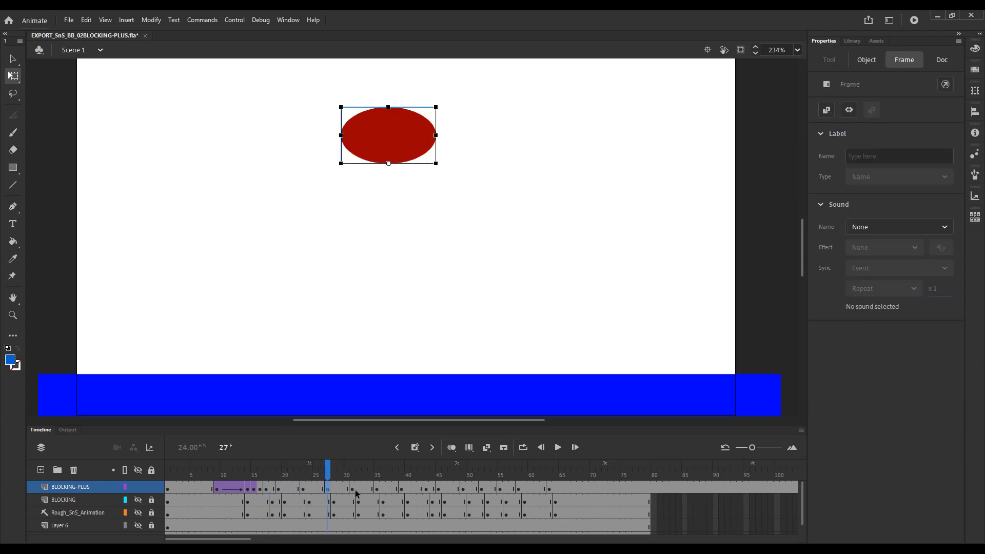
click(354, 490)
click(334, 490)
click(266, 489)
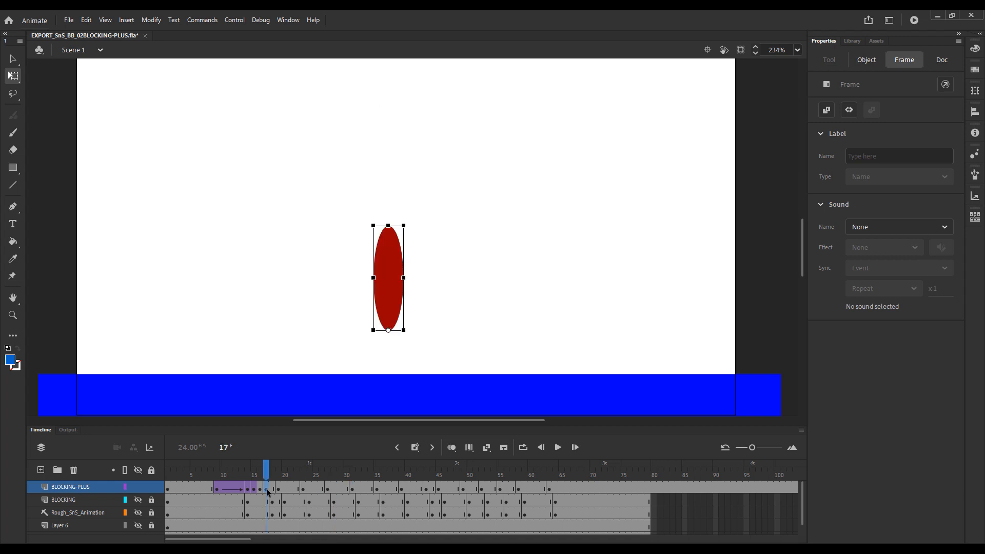
click(353, 489)
Label the airborne squash keyframe at frame 27 on BLOCKING-PLUS as TOP.
click(329, 489)
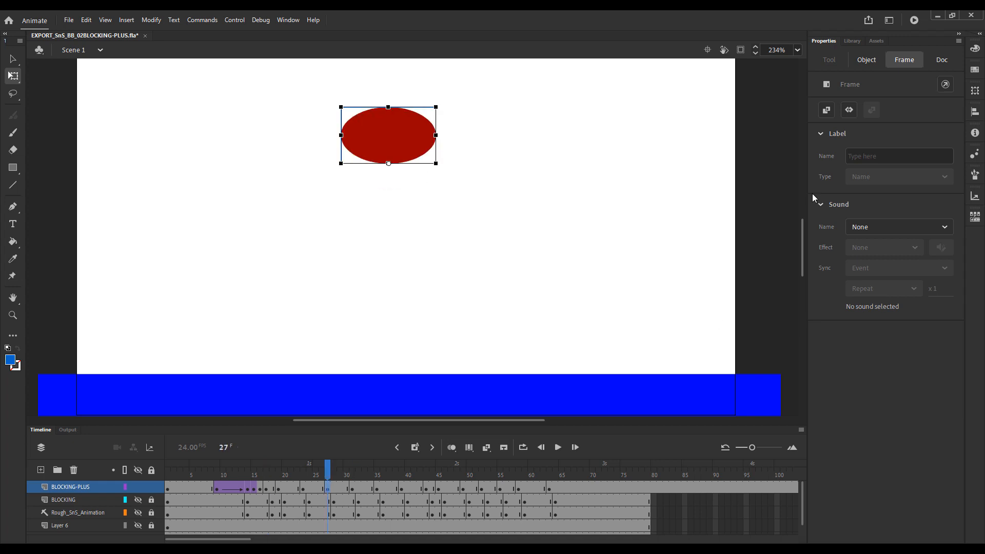
click(856, 155)
text(TOP)
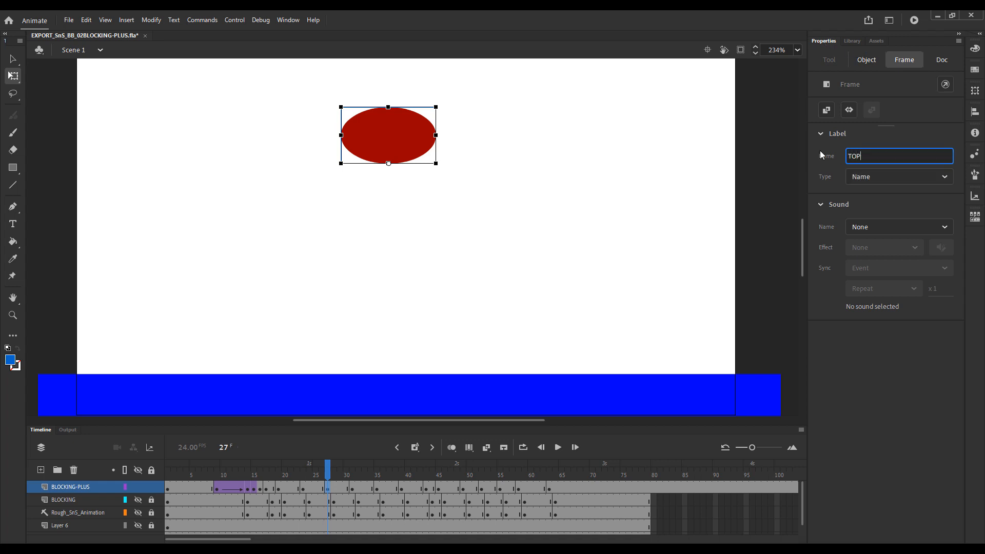
key(Return)
Label the round-ball keyframes at frames 23 and 31 on BLOCKING-PLUS, either side of TOP, as N.
drag(331, 470, 310, 472)
click(363, 475)
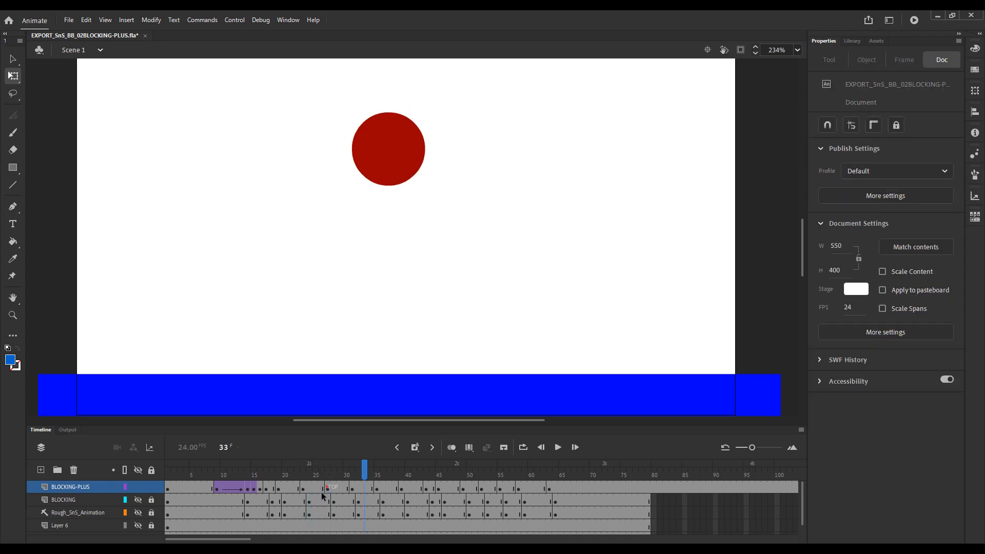
click(303, 489)
click(864, 153)
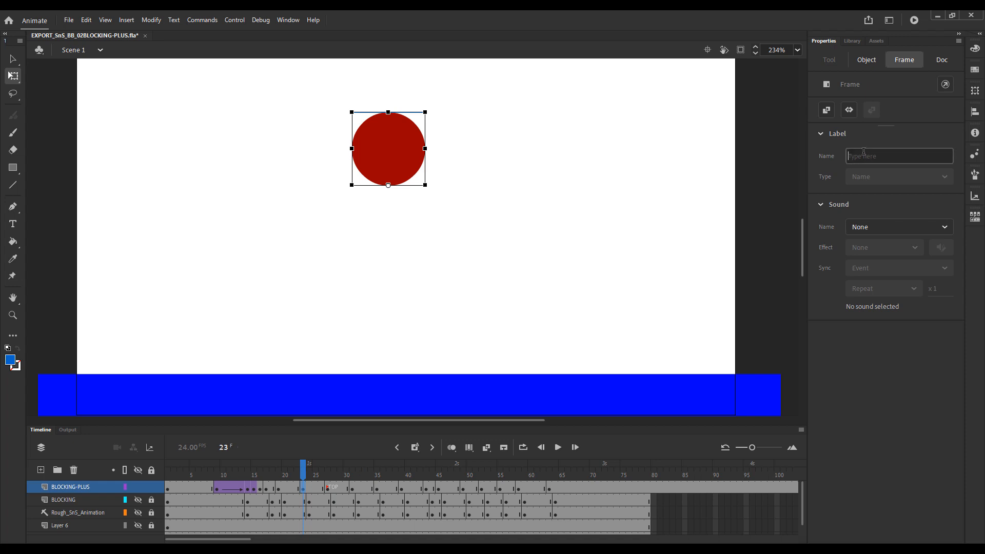
text(N)
key(Return)
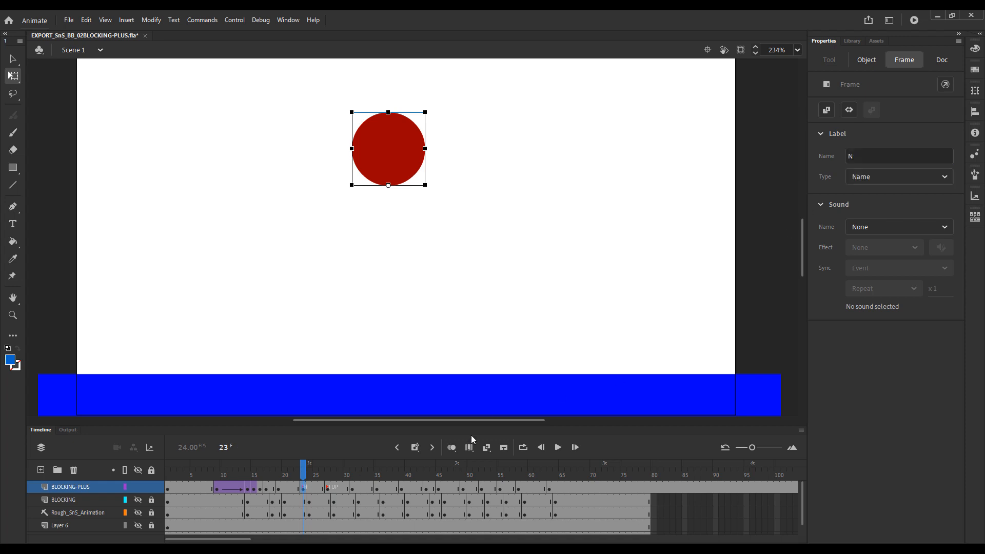
click(356, 488)
click(863, 153)
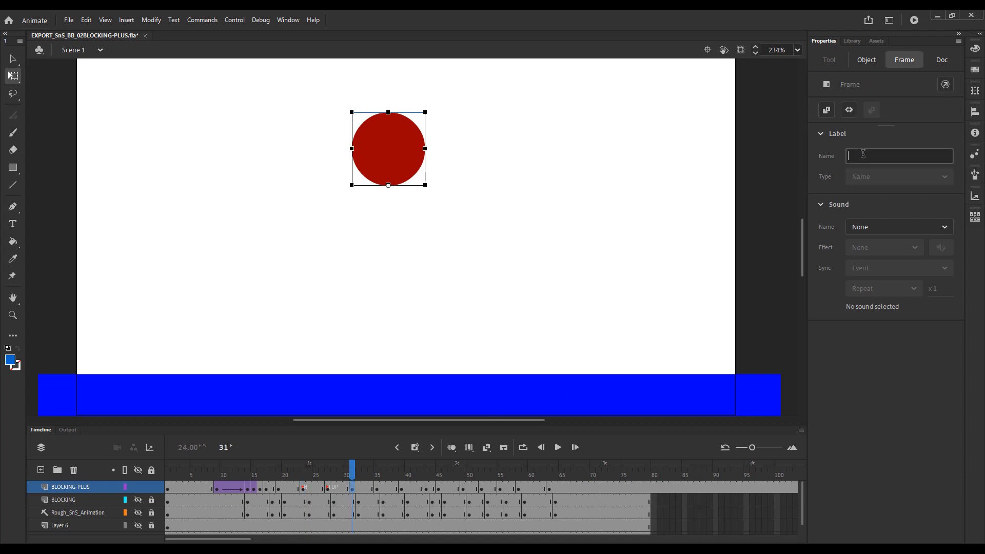
text(N)
key(Return)
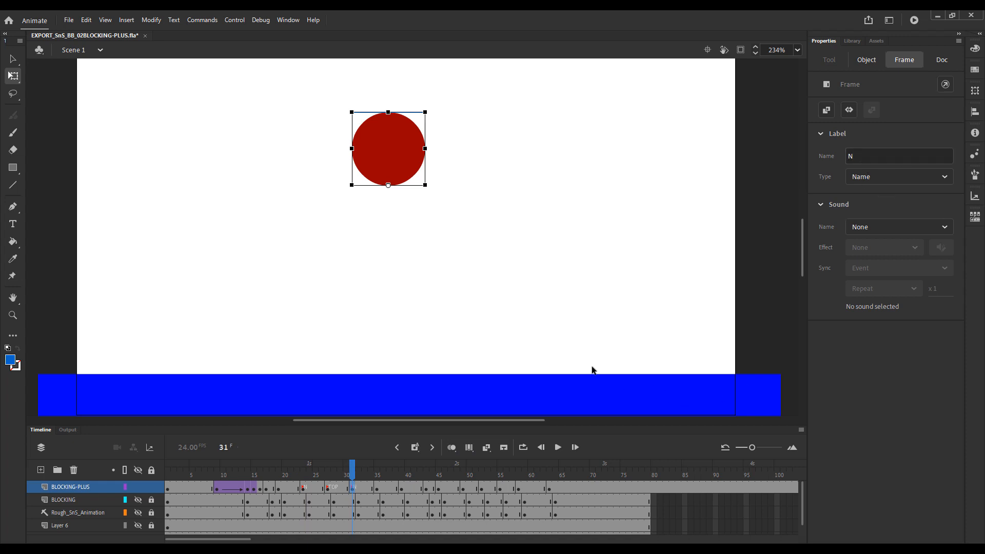
Create classic tweens on BLOCKING-PLUS across the jump, from the stretch at frame 17 up to the keyframe at frame 35.
drag(350, 474, 321, 475)
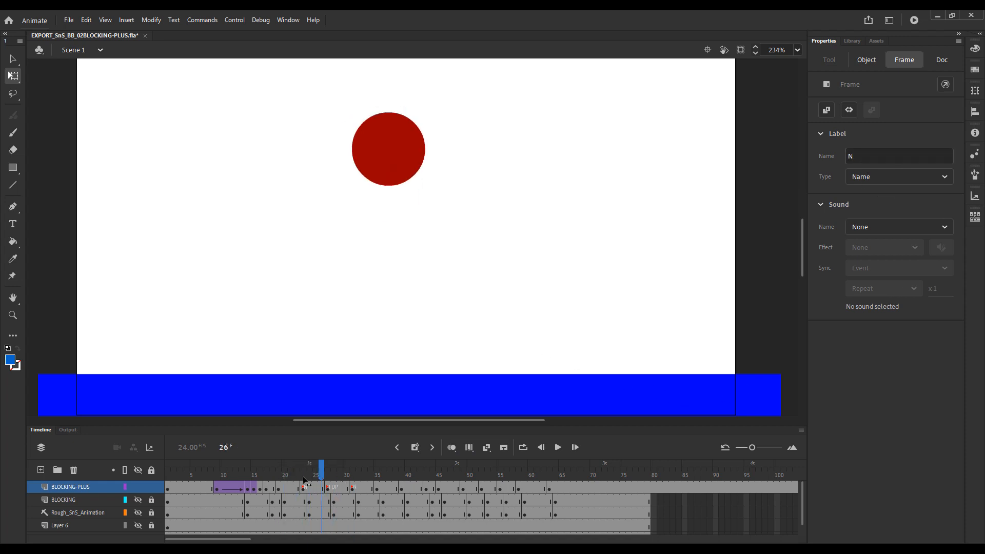
click(267, 487)
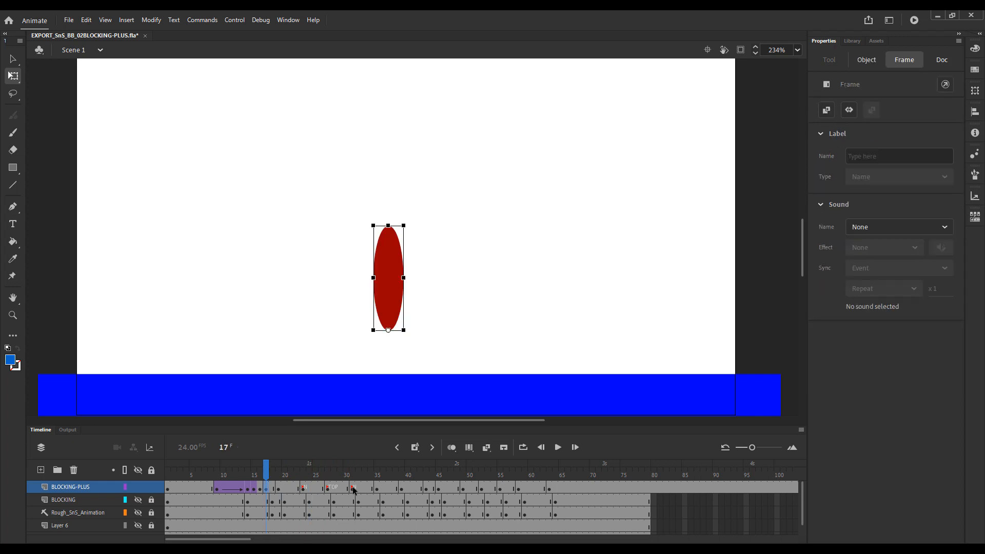
click(378, 489)
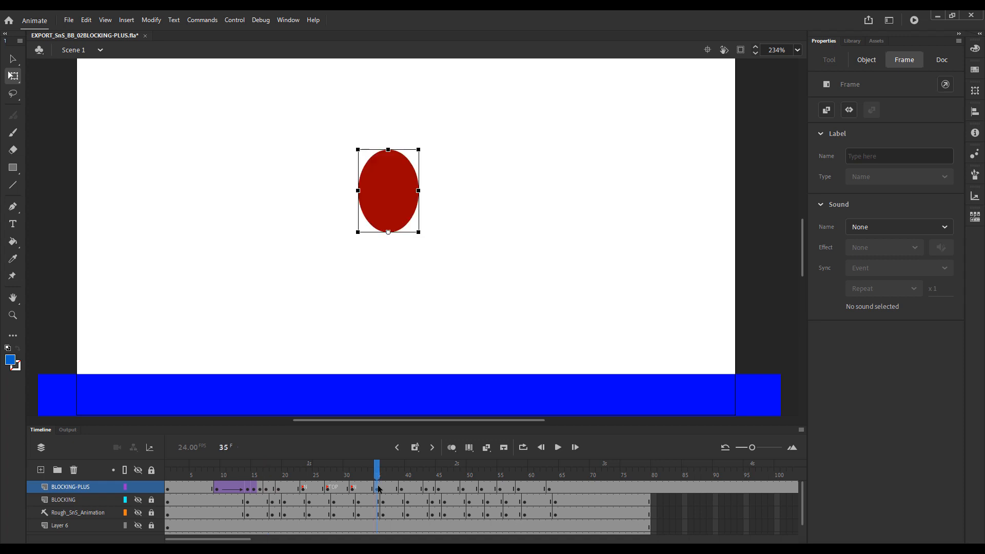
mouse_move(365, 472)
mouse_down()
mouse_move(377, 476)
mouse_move(359, 477)
mouse_up()
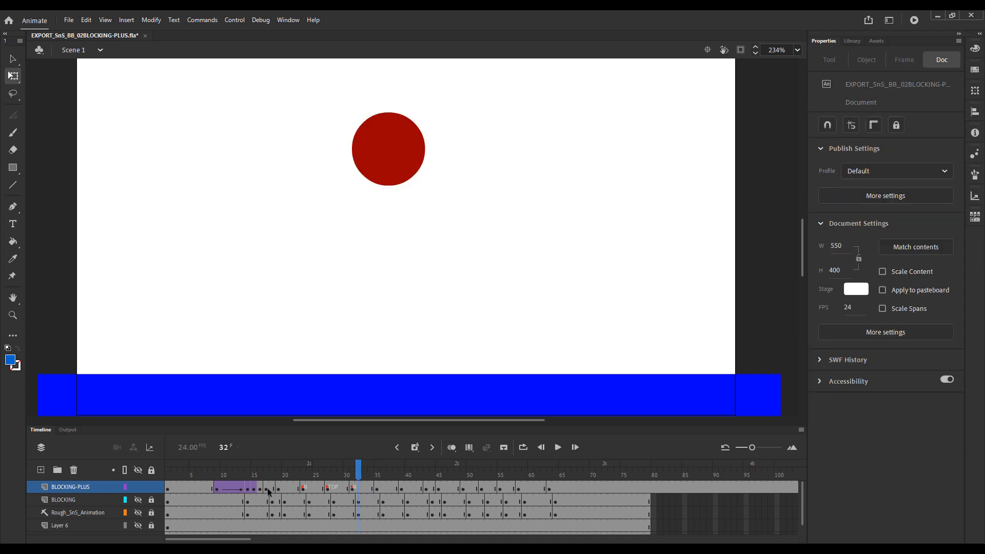
drag(269, 492, 363, 488)
right_click(363, 488)
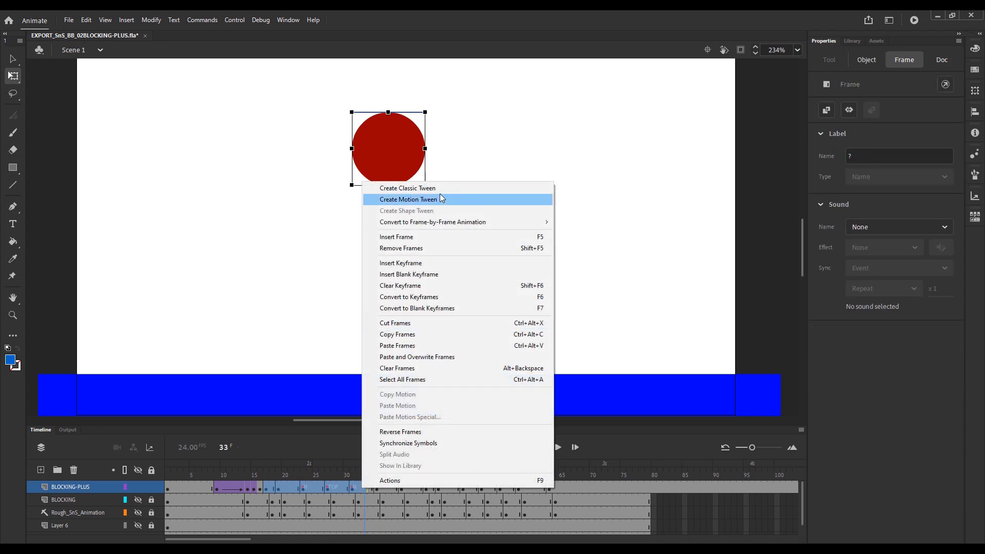
click(410, 188)
Play the animation several times, including from frame 1, to check the newly tweened jump.
drag(307, 473, 243, 474)
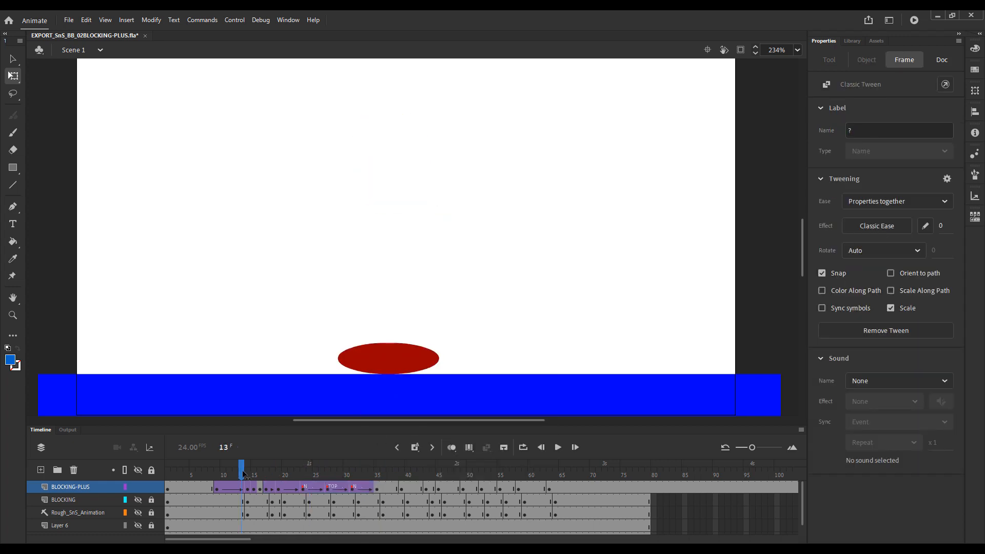
key(Return)
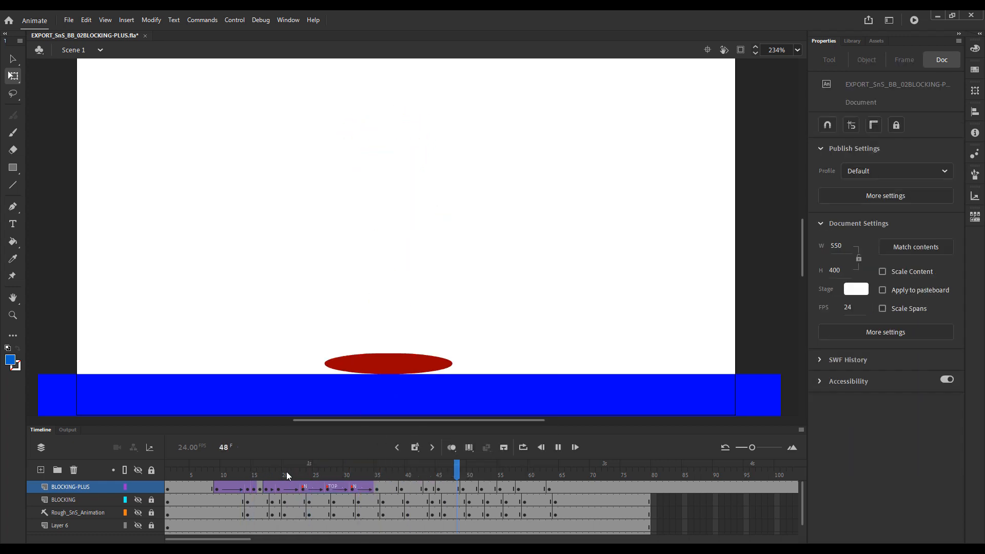
key(Return)
click(218, 470)
key(Return)
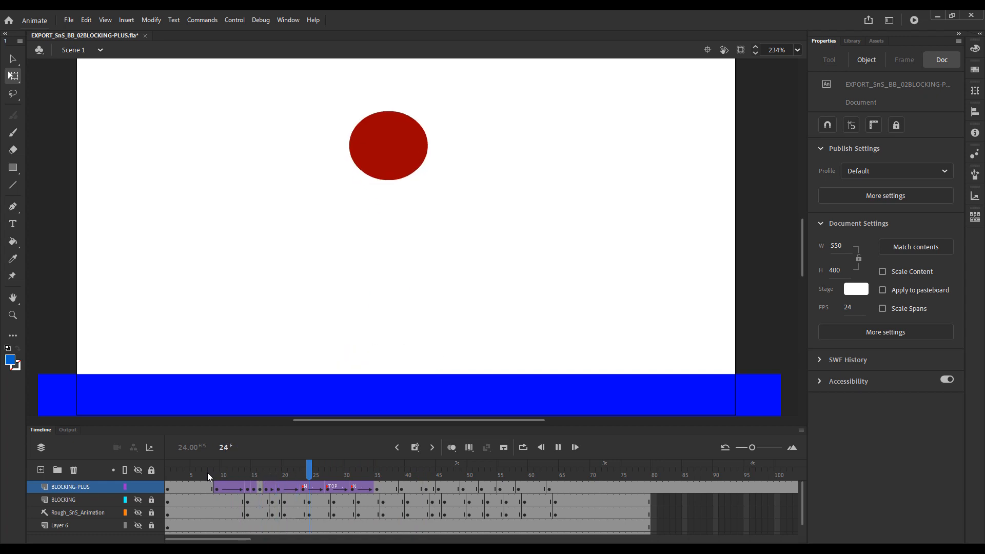
click(168, 472)
key(Return)
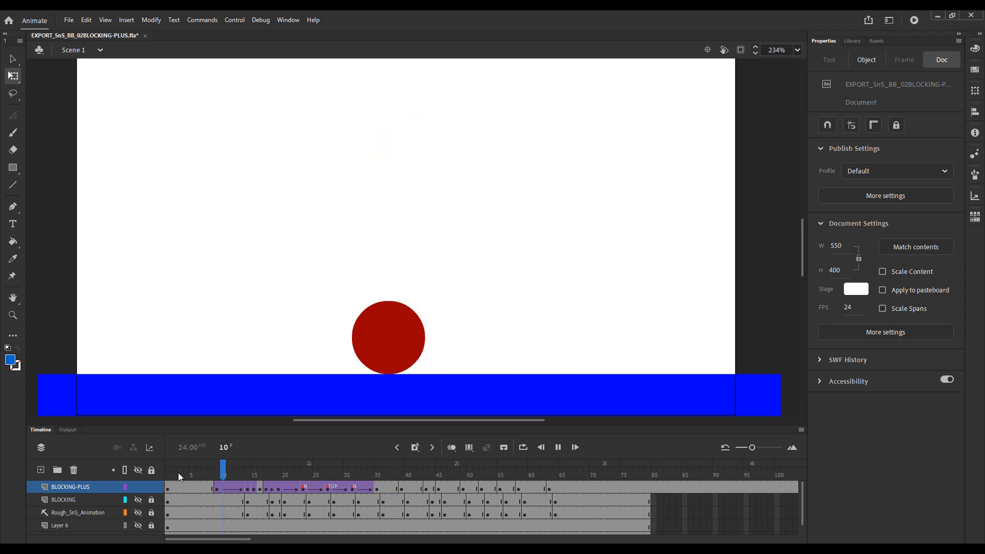
Set the ease of the classic tween from N at frame 23 to TOP at frame 27 to 100, easing out.
drag(278, 469, 292, 485)
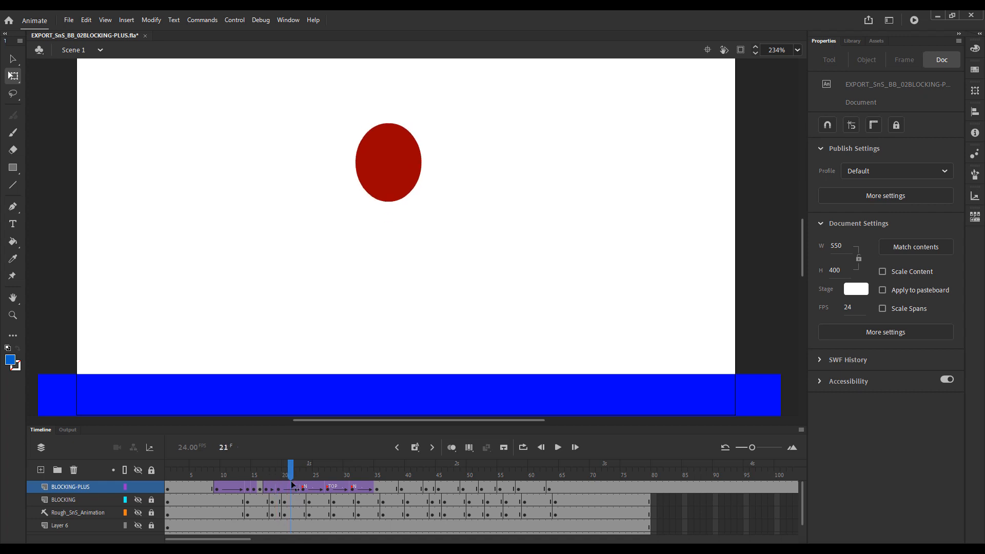
click(285, 489)
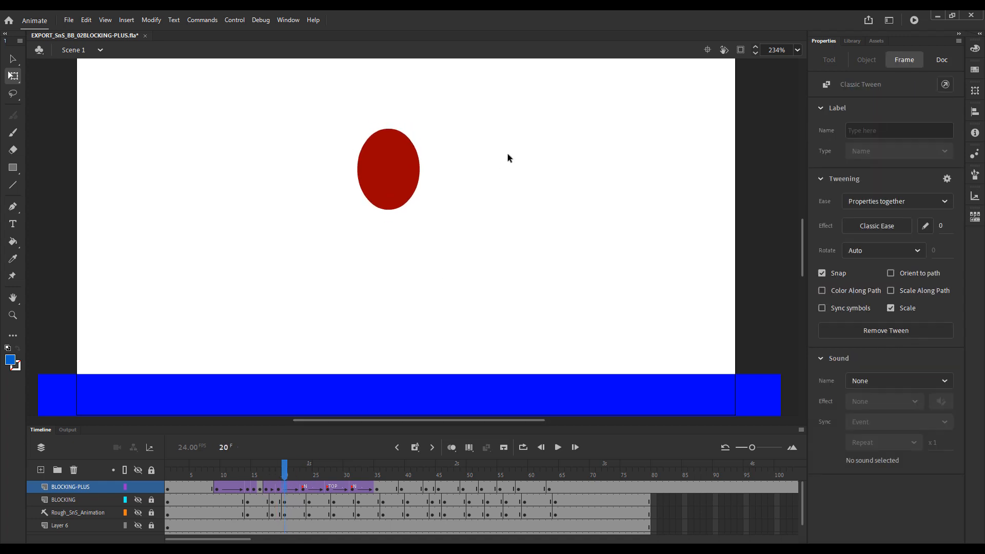
mouse_move(303, 479)
mouse_down()
mouse_move(298, 496)
mouse_move(314, 484)
mouse_move(288, 485)
mouse_move(332, 491)
mouse_move(309, 489)
mouse_move(319, 489)
mouse_up()
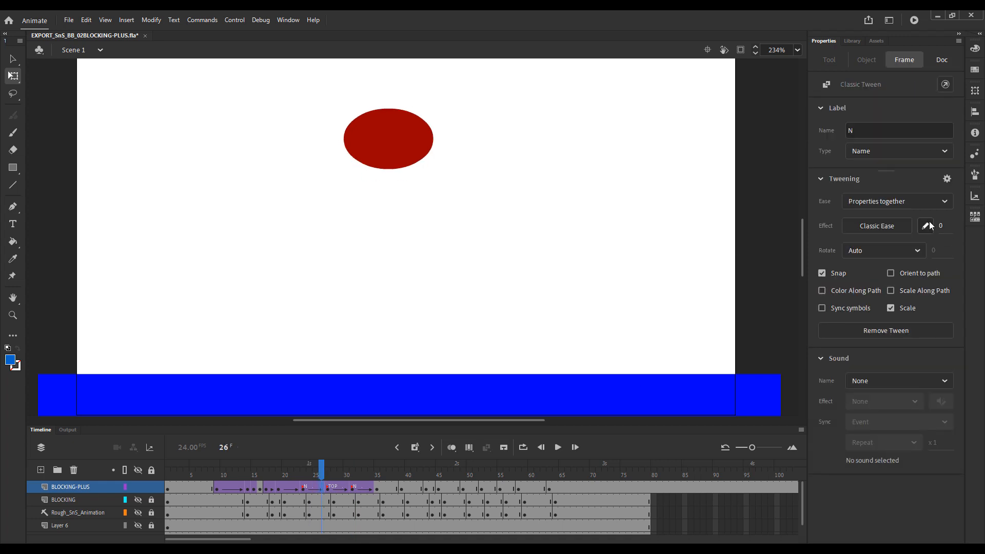
drag(939, 224, 979, 227)
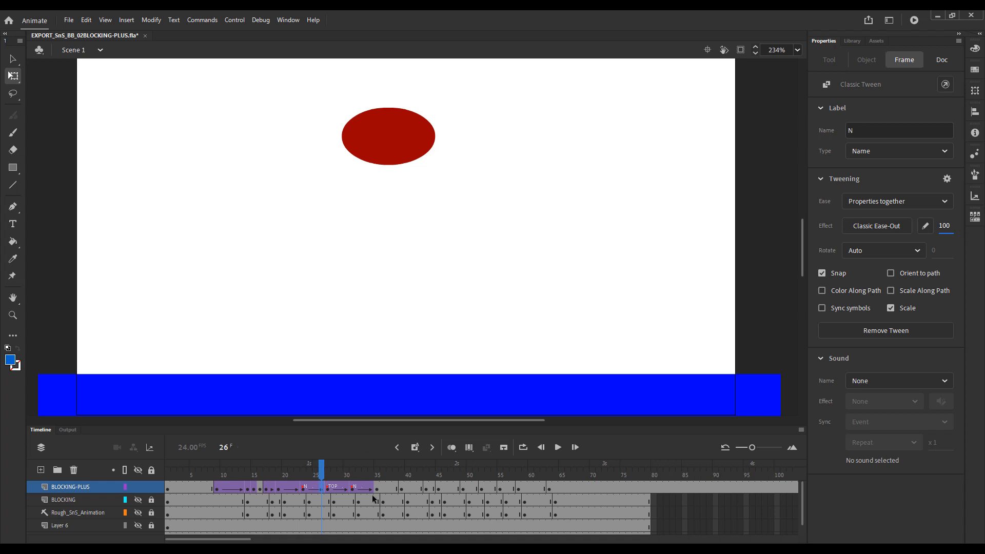
click(328, 488)
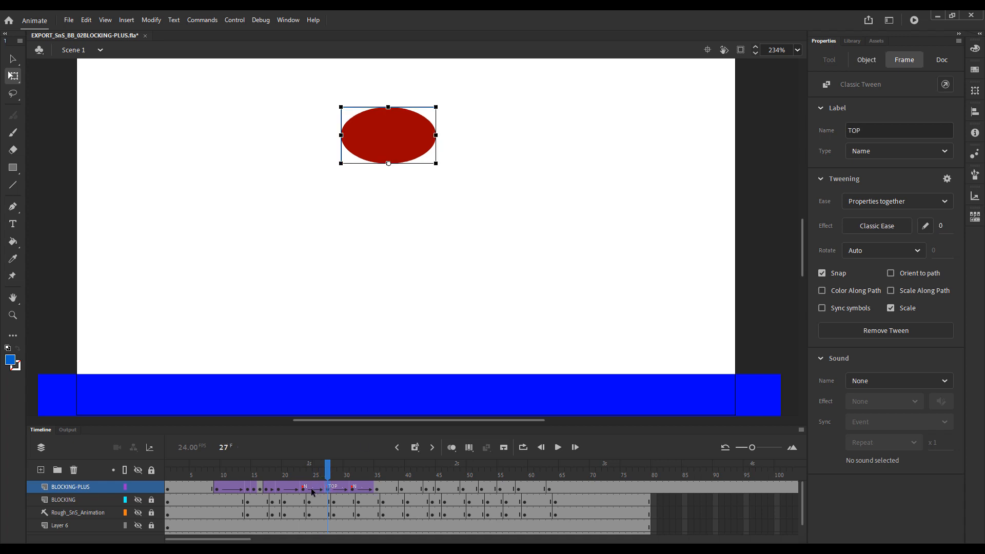
click(303, 490)
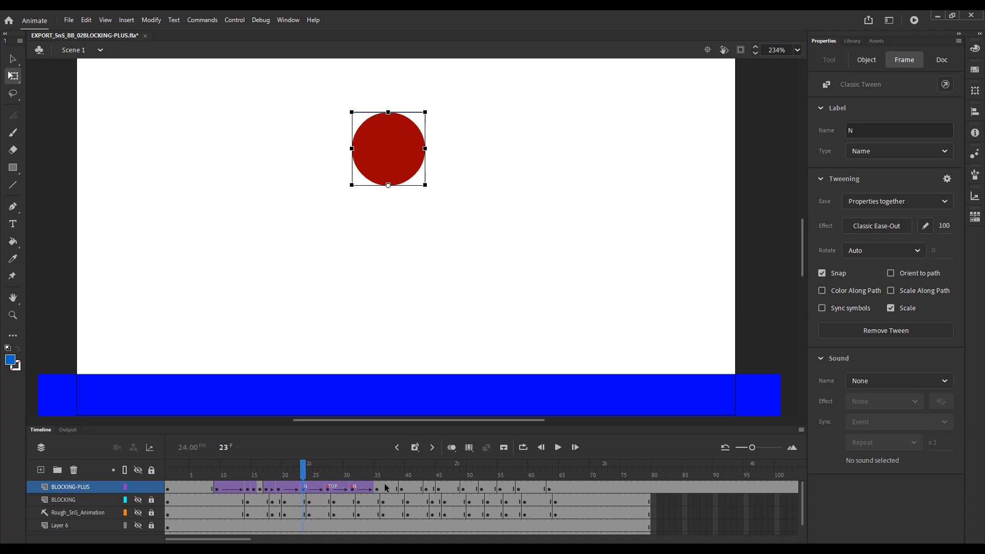
Show onion skins from frame 27 to frame 31 and set the ease of the tween starting at TOP to -100, easing in.
click(451, 447)
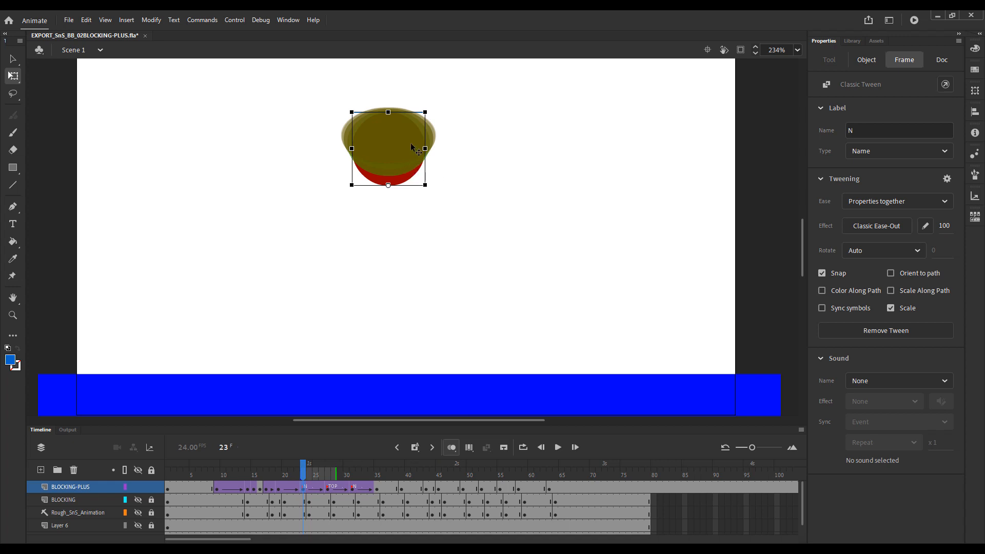
click(330, 490)
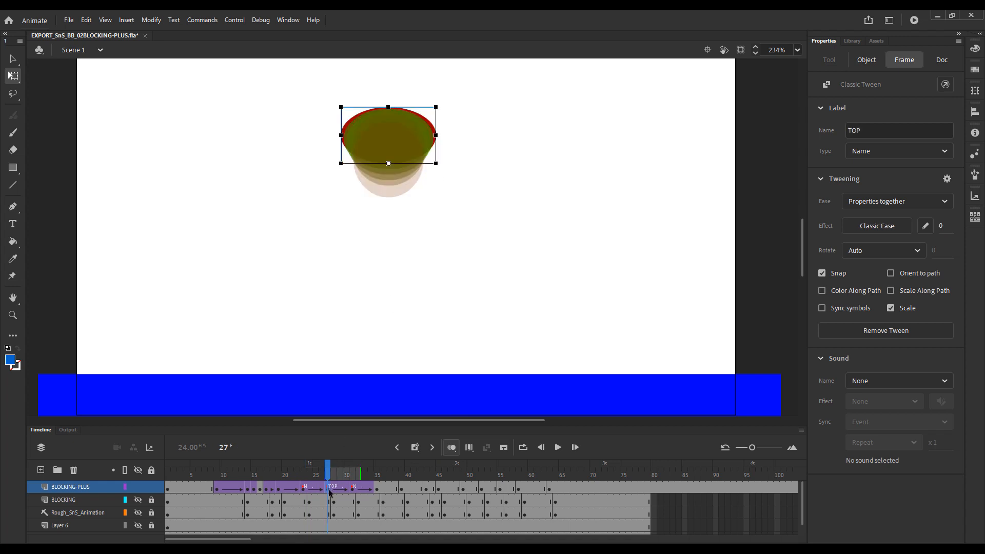
drag(361, 476, 354, 476)
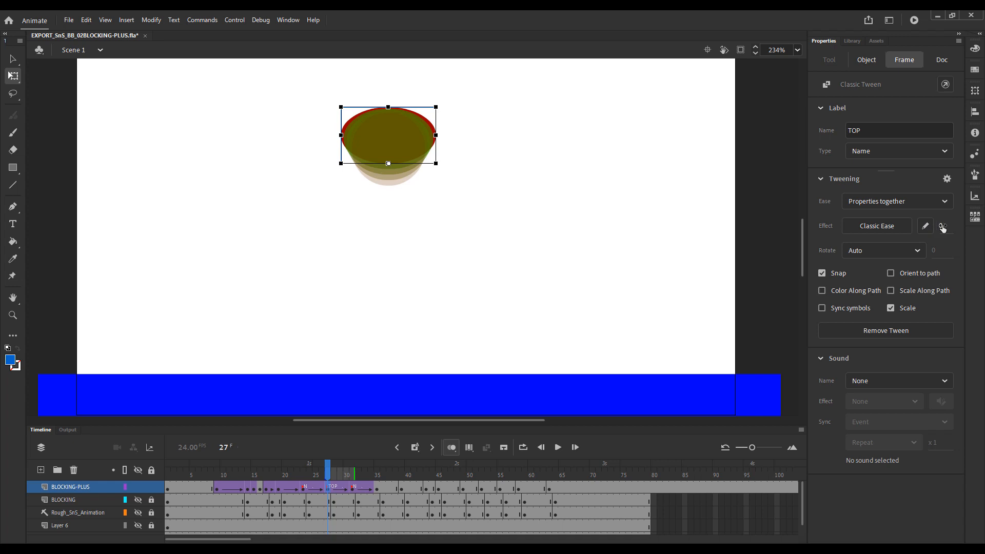
drag(940, 225, 918, 225)
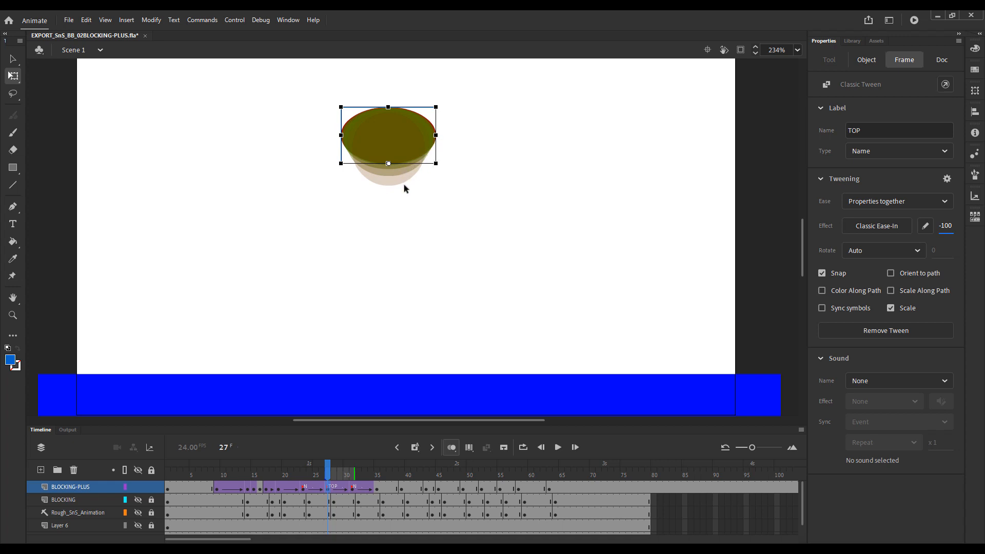
Examine the onion-skinned spacing at frames 31 and 19, and turn onion skinning off.
click(353, 489)
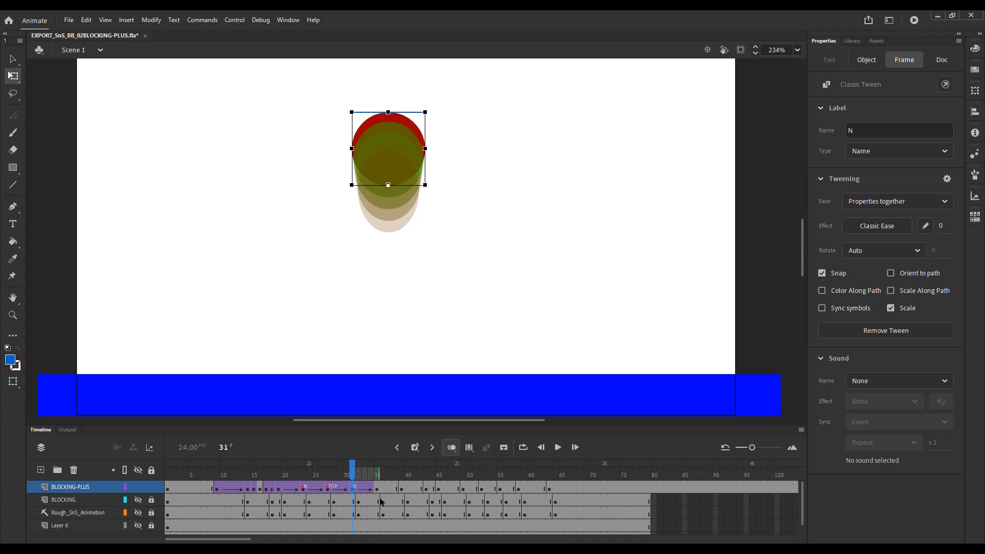
drag(307, 473, 280, 483)
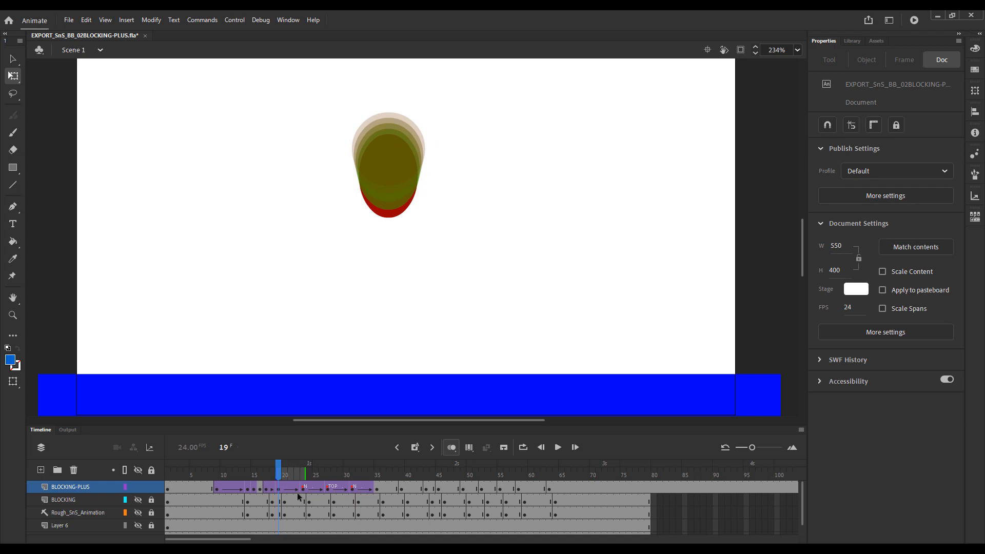
click(449, 452)
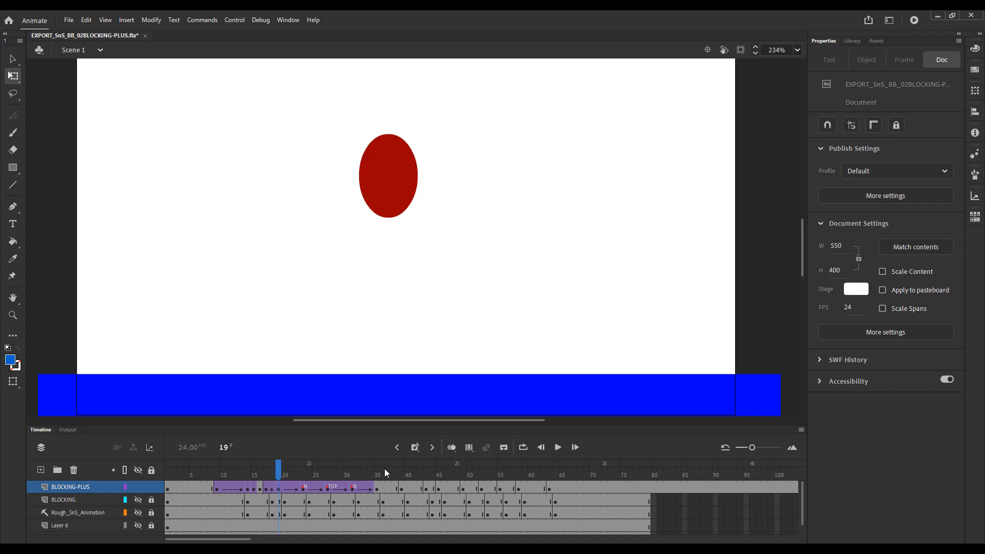
Play the animation repeatedly from the early frames to check the eased spacing around the top of the jump.
click(192, 473)
key(Return)
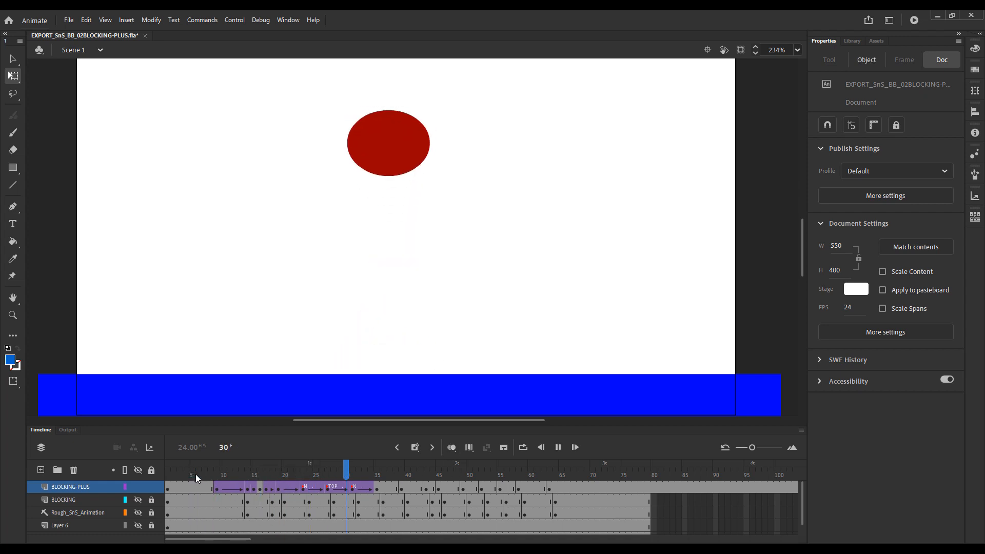
click(198, 473)
key(Return)
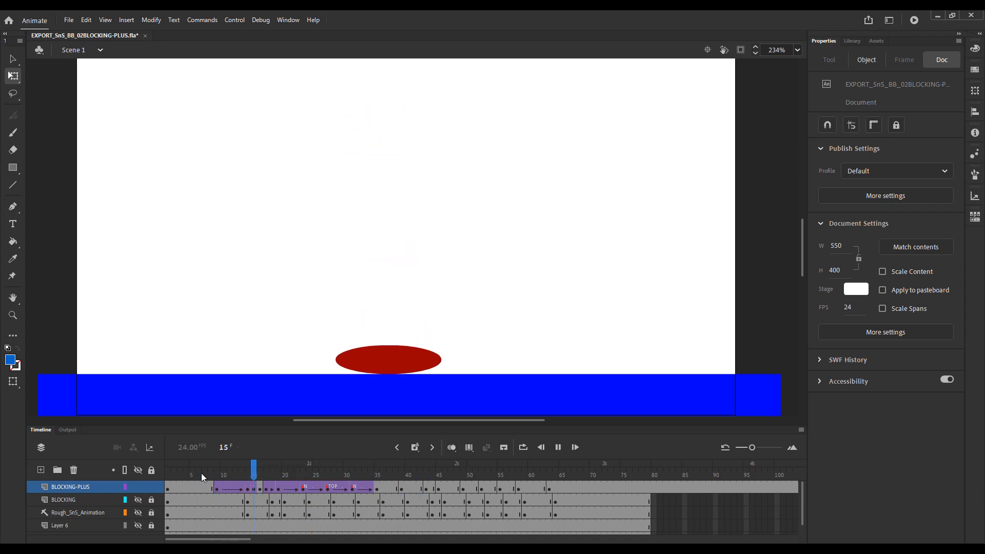
click(192, 473)
key(Return)
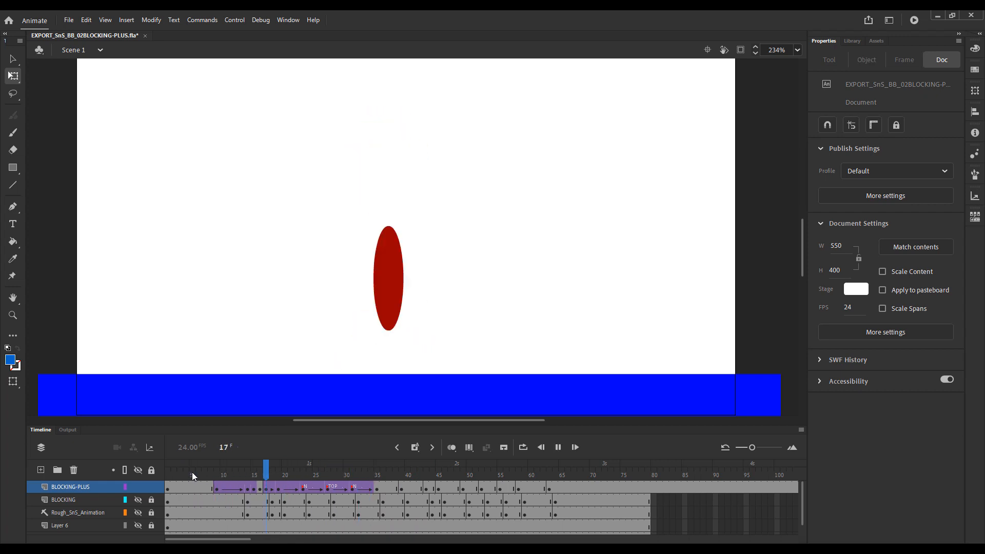
click(194, 471)
key(Return)
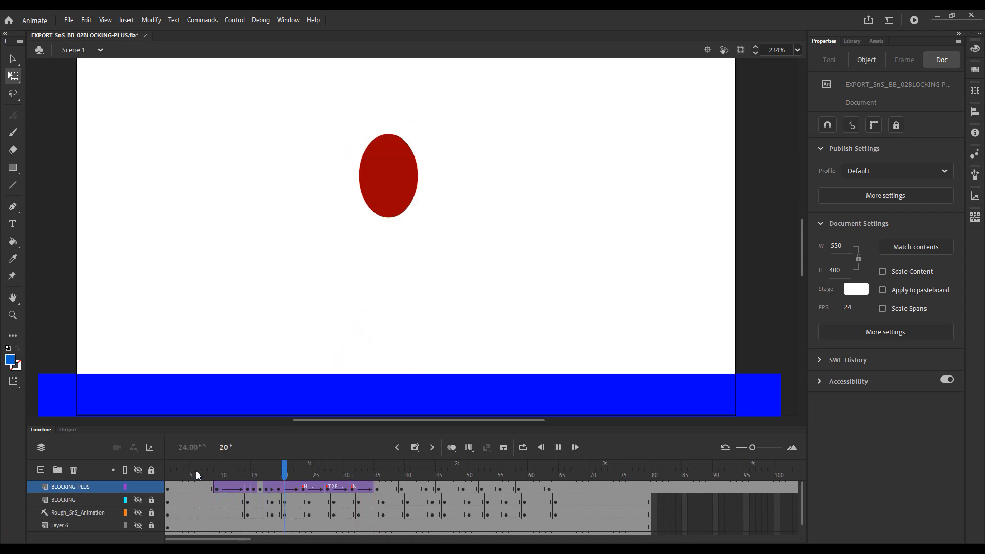
click(208, 472)
key(Return)
key(Return)
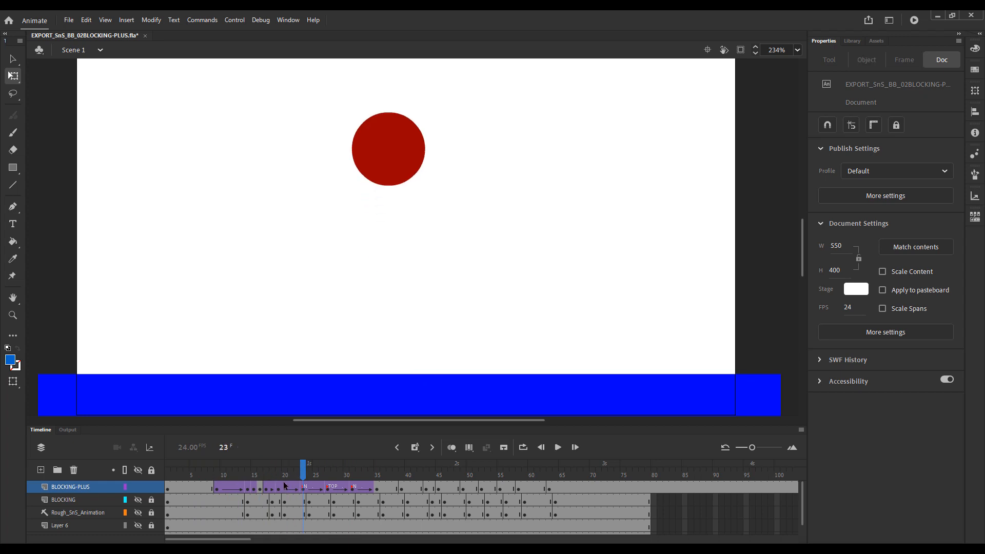
Review the ease settings of the tweens around frames 24, 28 and 20, and replay the jump.
click(308, 489)
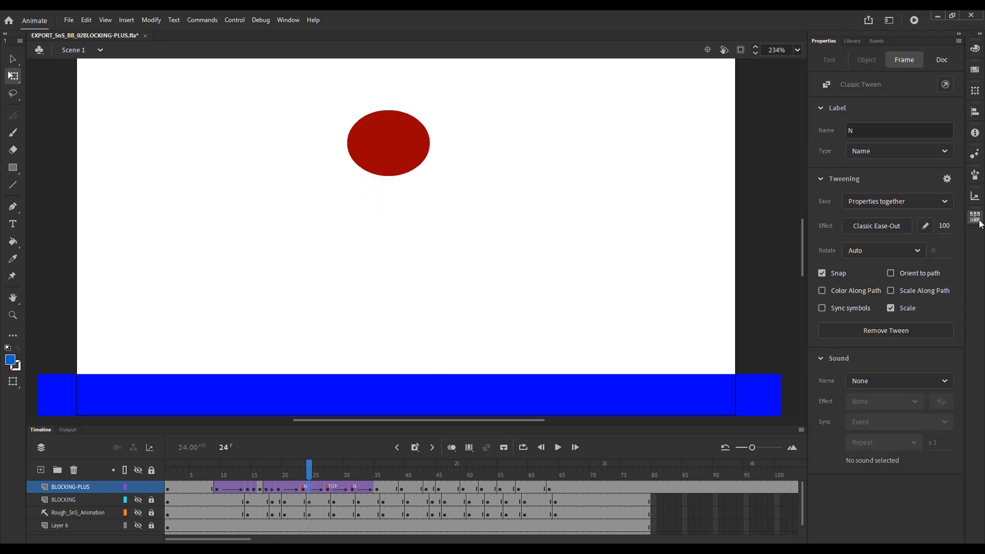
click(334, 491)
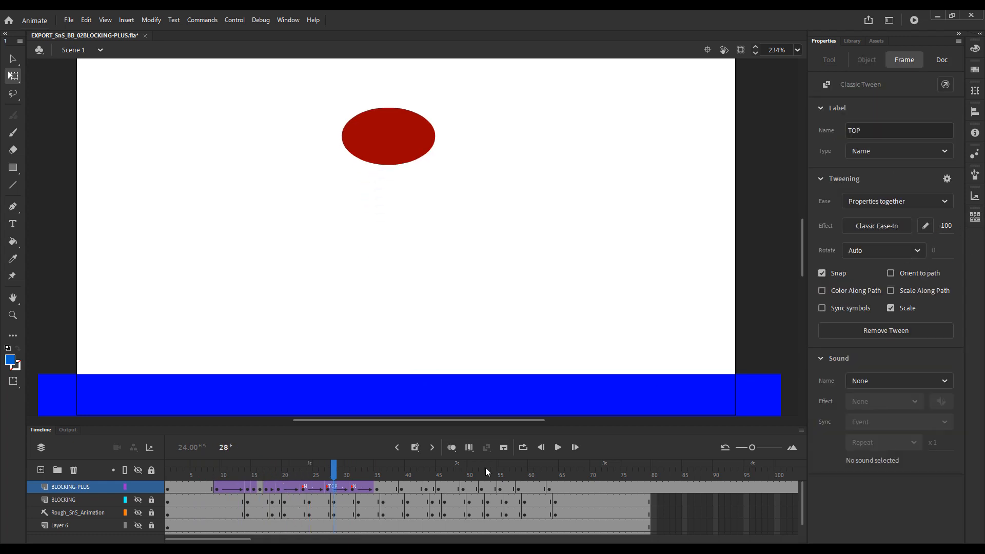
click(285, 490)
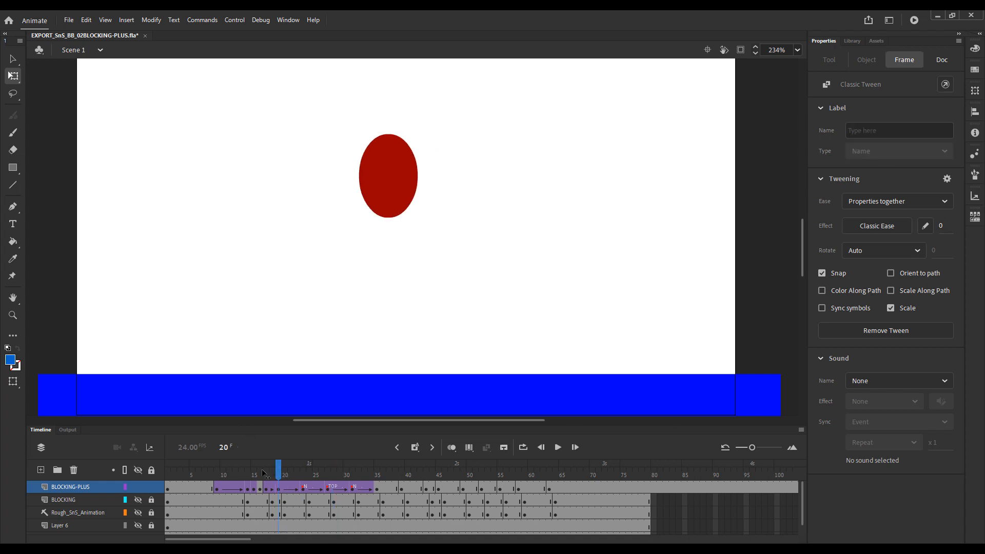
click(195, 469)
key(Return)
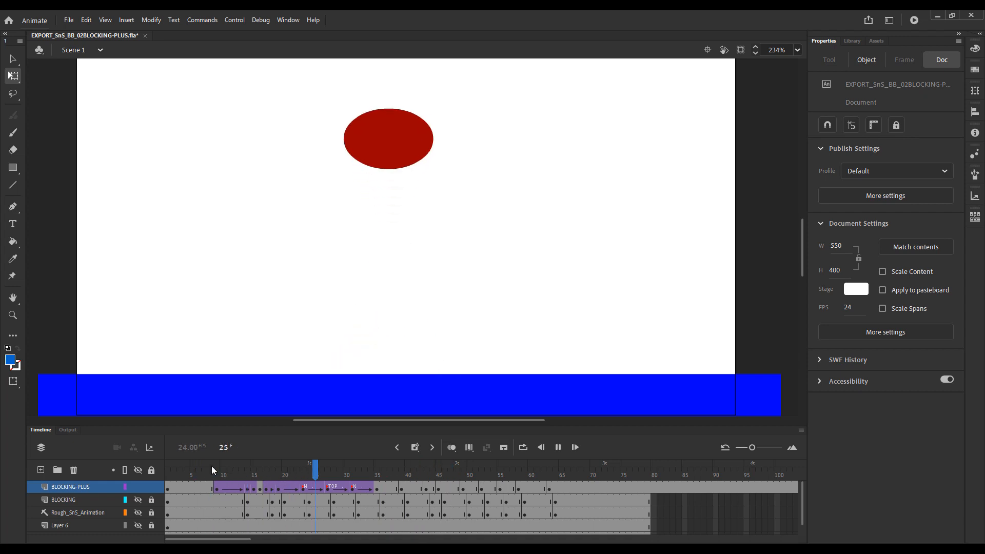
key(Return)
Compare the falling poses on BLOCKING-PLUS by flipping repeatedly between the keyframes at frames 35 and 39.
drag(362, 470, 378, 477)
click(357, 487)
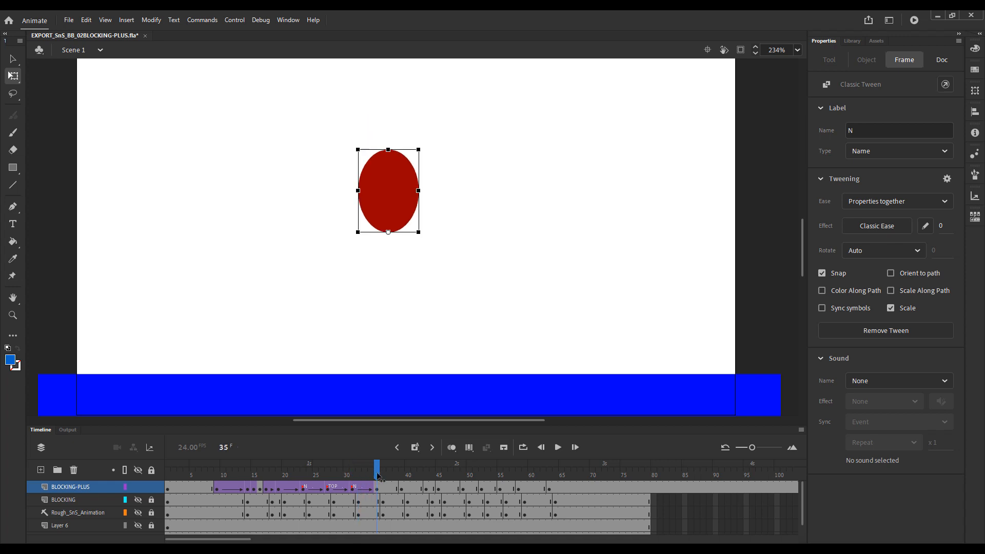
click(402, 487)
drag(401, 476, 389, 478)
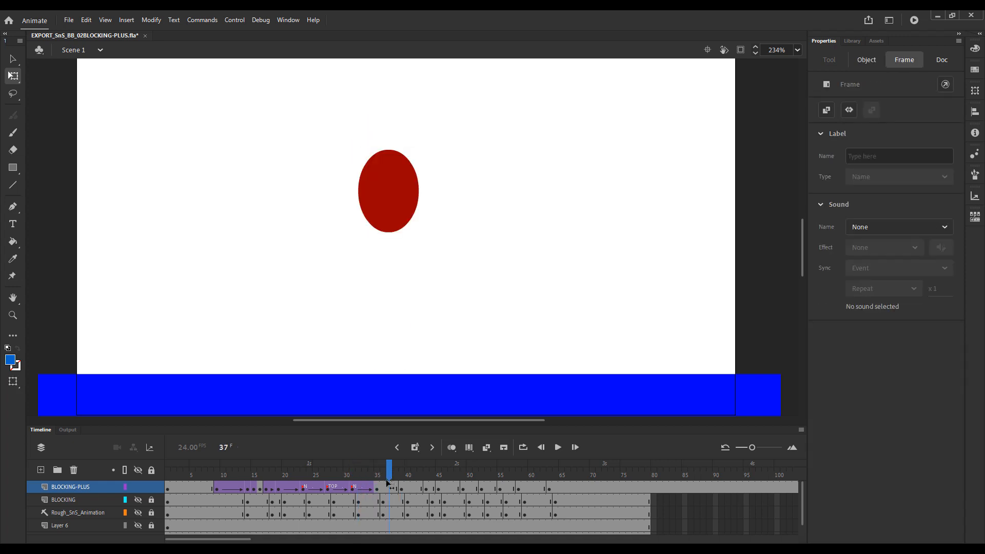
key(alt+comma)
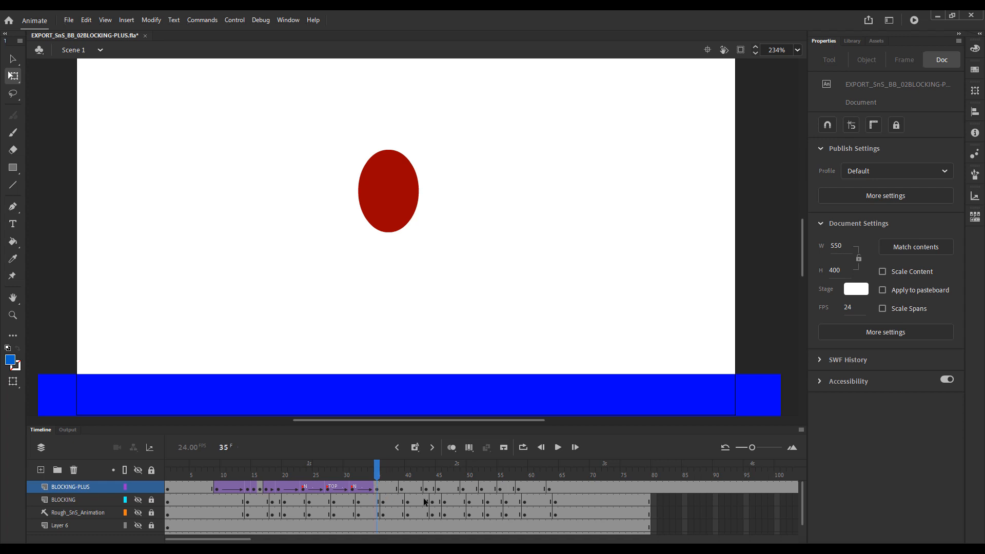
key(alt+period)
key(alt+comma)
key(alt+period)
key(alt+comma)
key(alt+period)
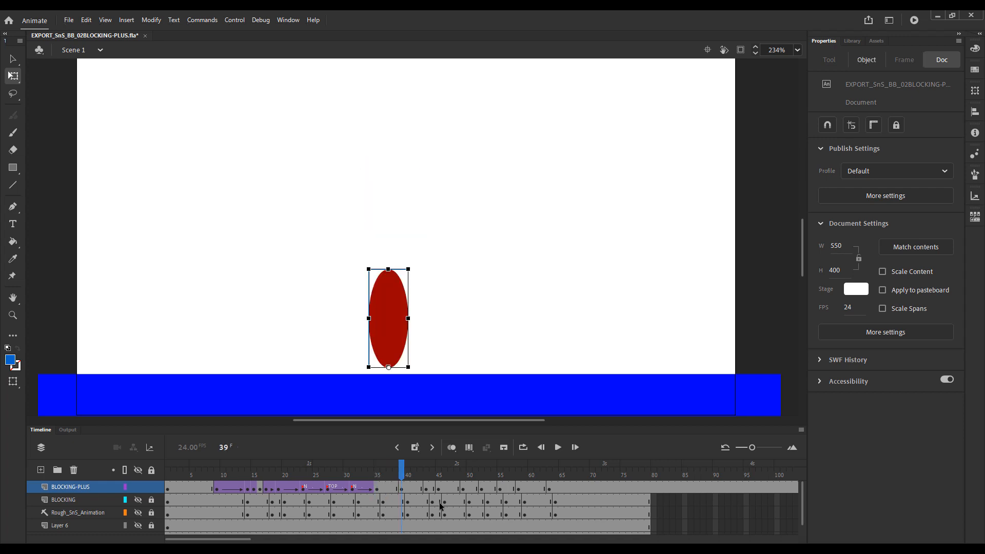
key(alt+comma)
key(alt+period)
key(alt+comma)
key(alt+period)
key(alt+comma)
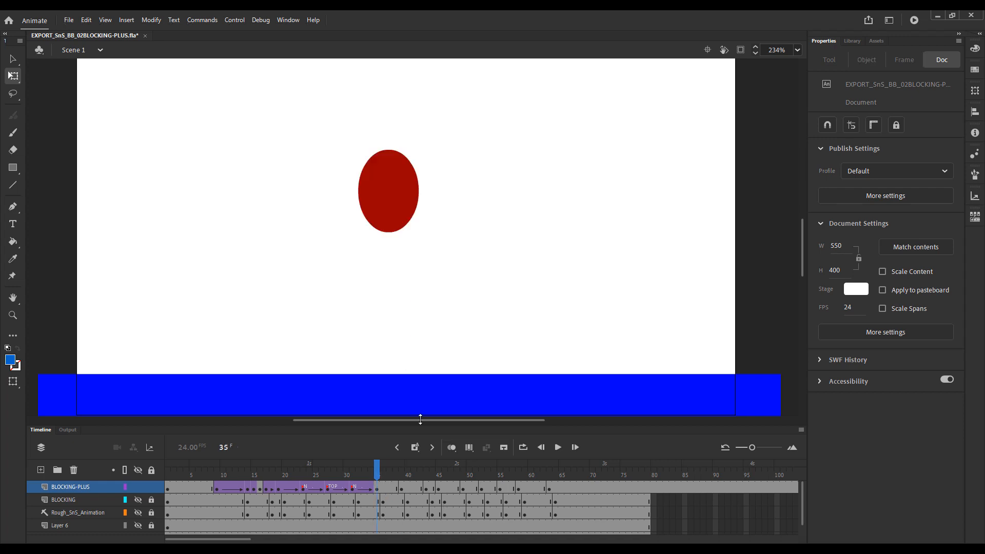
key(alt+period)
key(alt+comma)
Create a classic tween on BLOCKING-PLUS from frame 35 to frame 39, and select its first keyframe with onion skinning on.
right_click(382, 491)
click(440, 184)
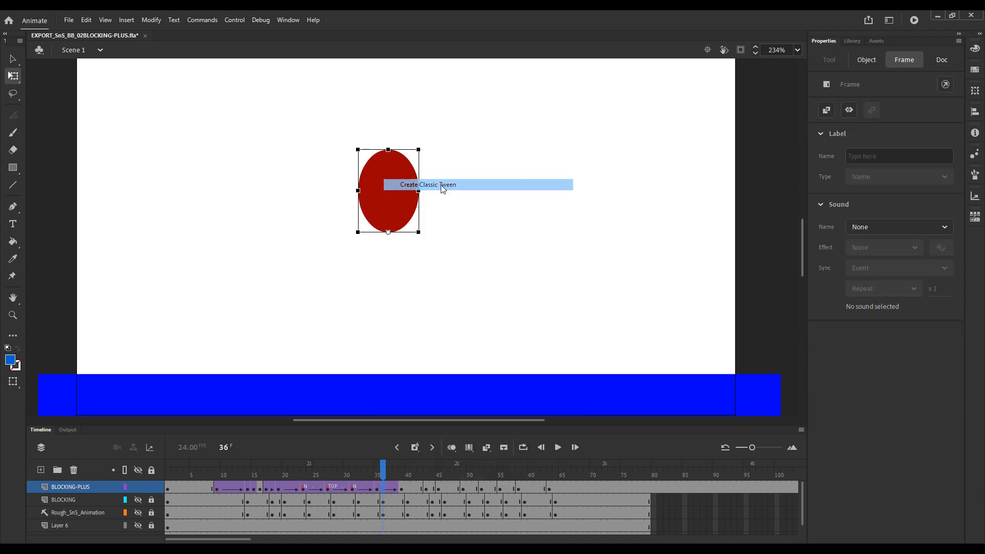
click(377, 473)
click(453, 447)
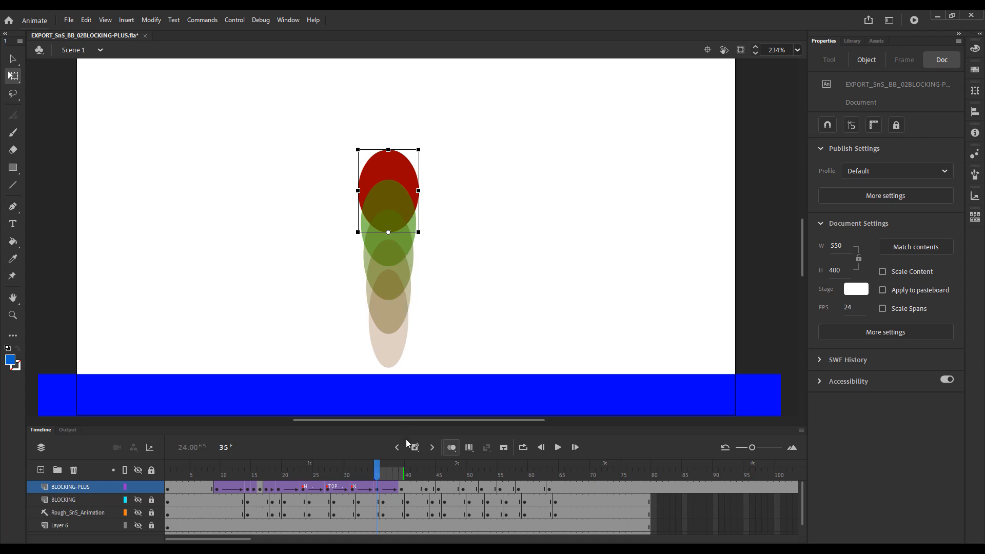
click(382, 489)
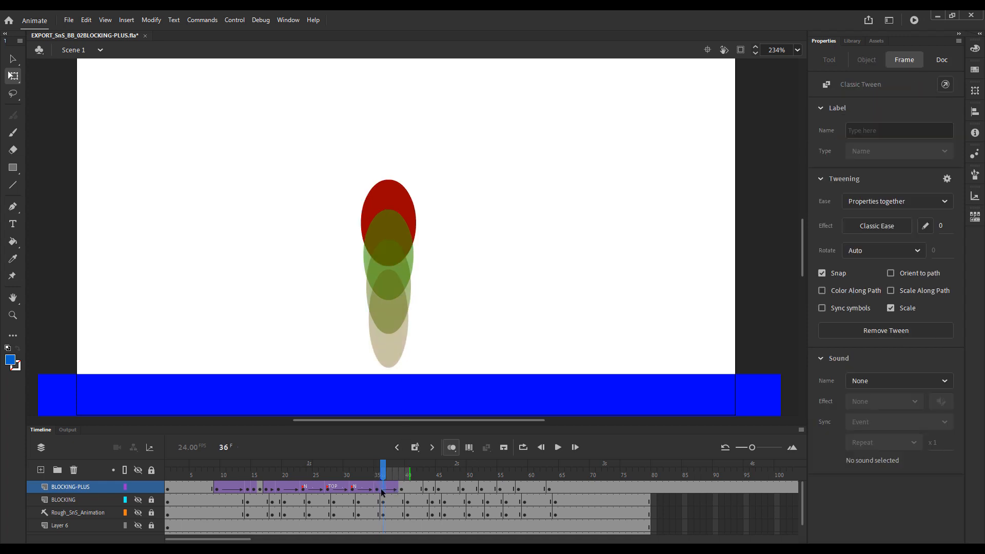
click(377, 488)
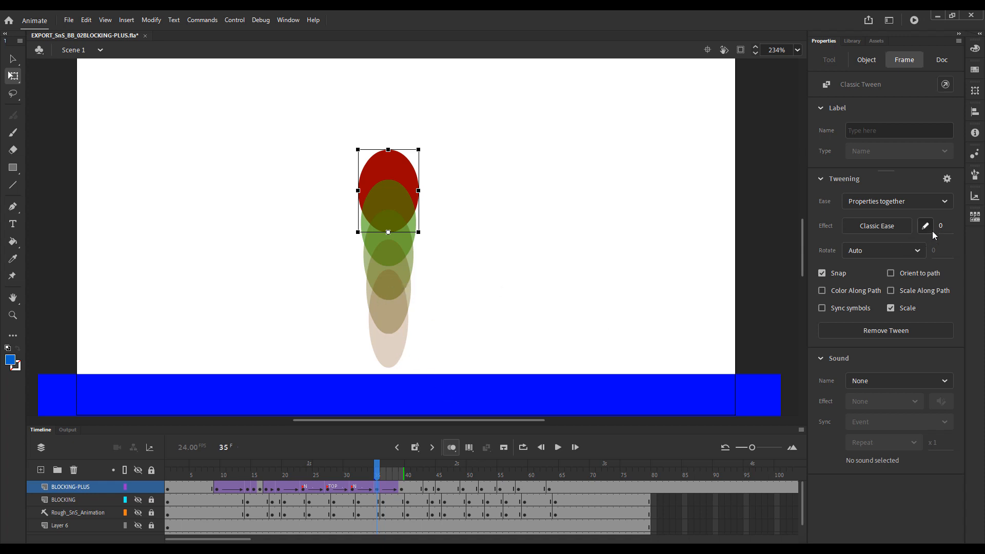
Try ease values of -55, 41 and -77 on the classic tween from frame 35 to frame 39.
drag(941, 226, 904, 228)
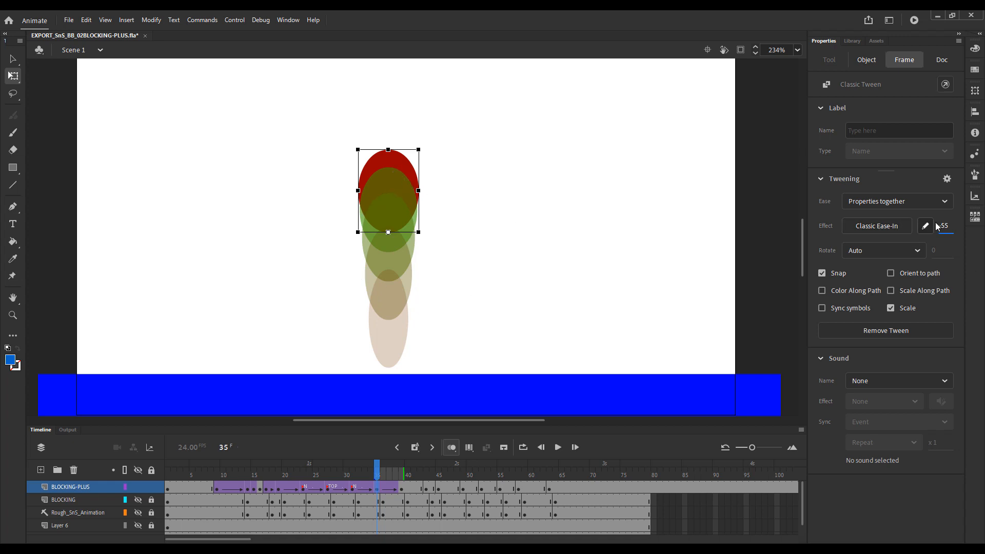
drag(936, 226, 957, 224)
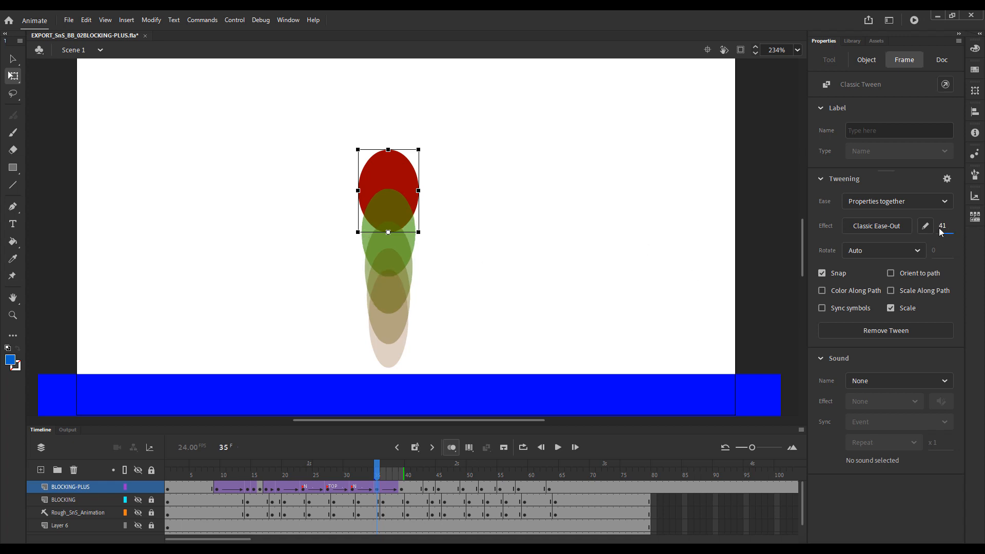
drag(941, 226, 930, 232)
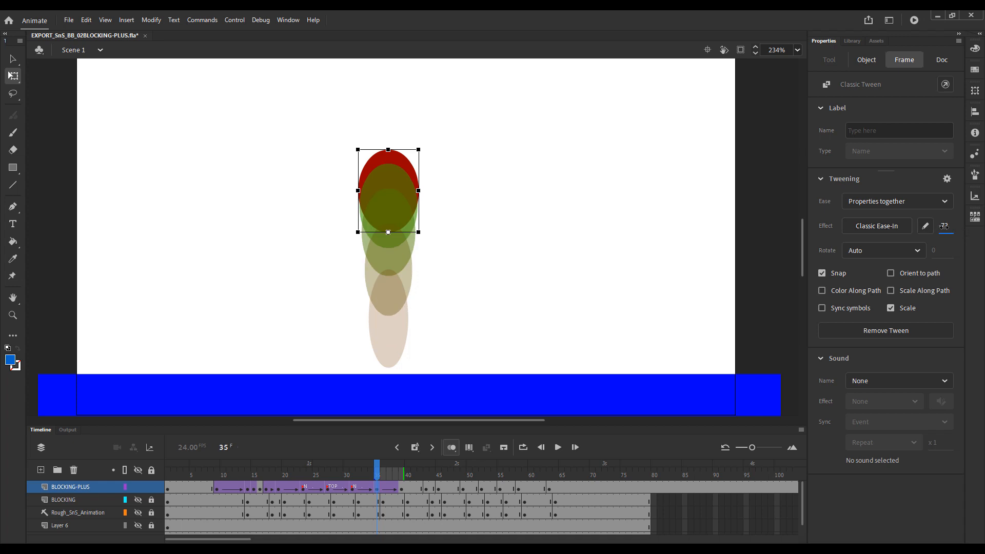
Set the ease of the classic tween from frame 35 to frame 39 to -60, and turn onion skinning off.
click(943, 226)
key(BackSpace)
text(-60)
key(Return)
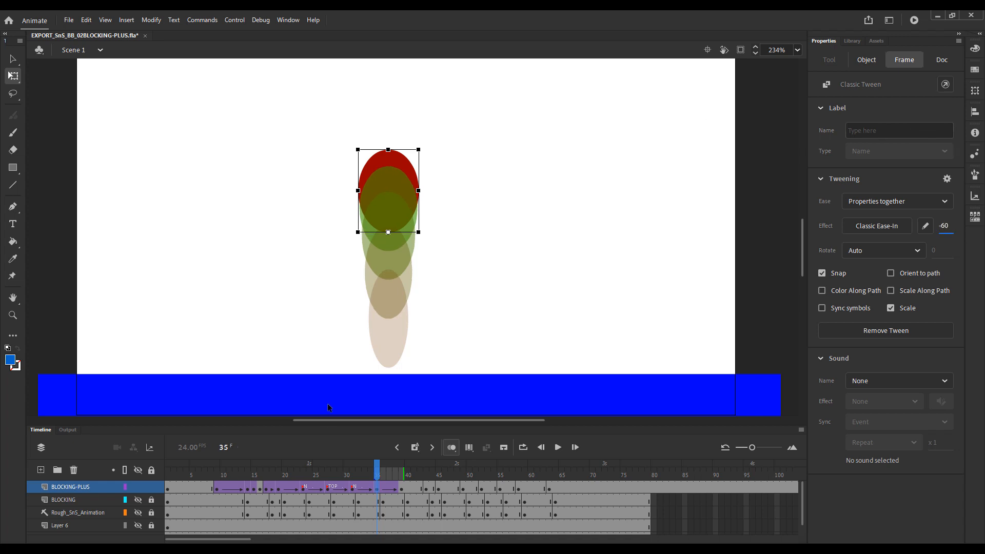
click(452, 447)
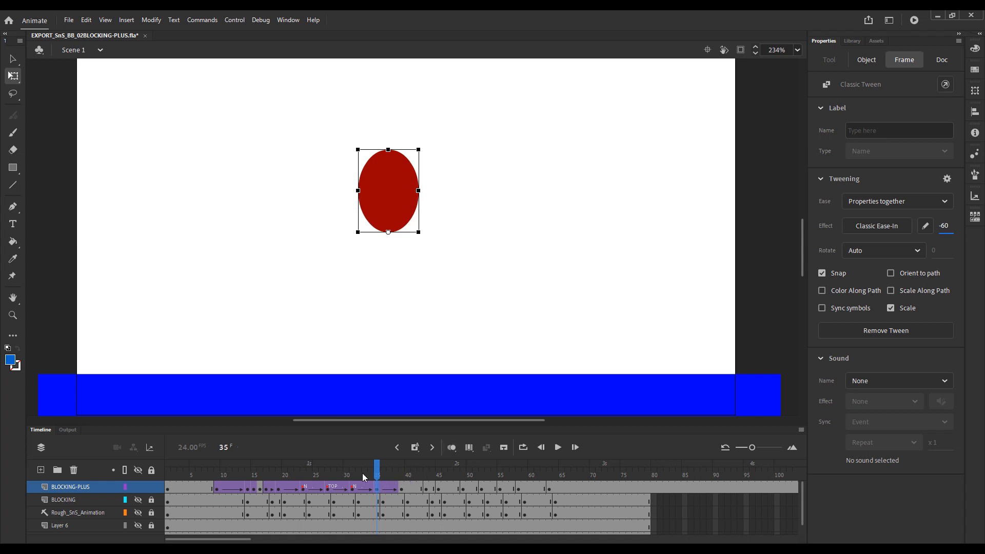
Check the eased fall by stepping frame by frame between frames 35 and 39 and playing the animation from frame 23.
key(Return)
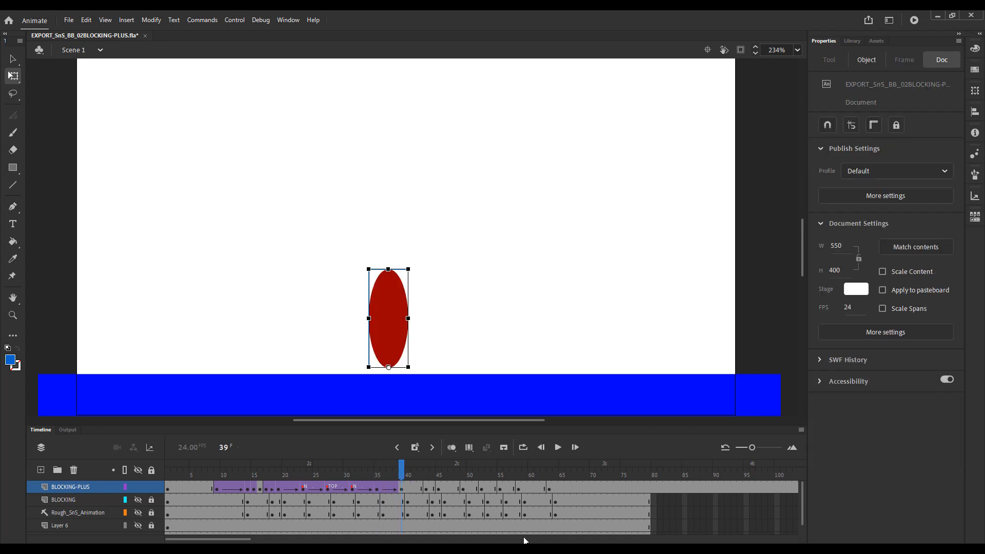
key(comma)
key(comma)
key(comma)
key(comma)
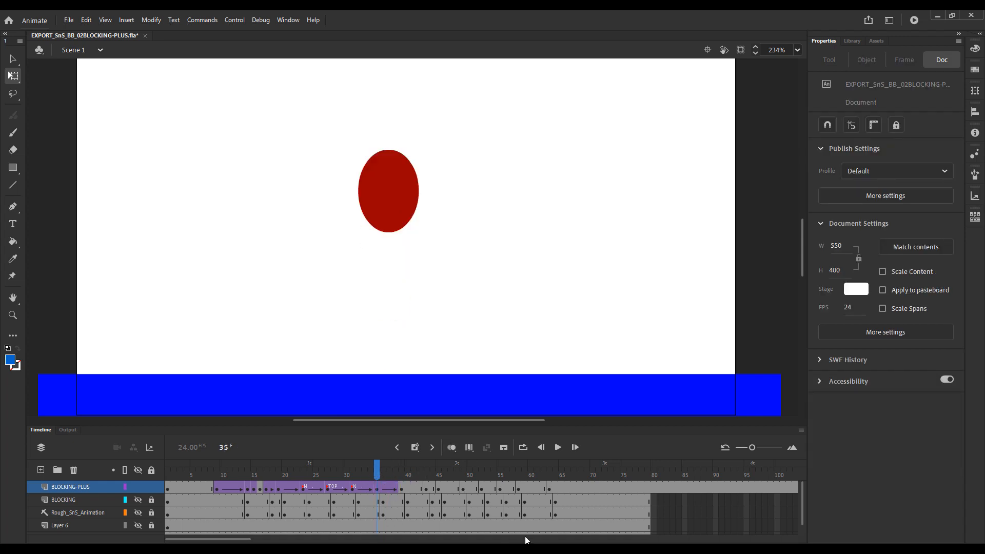
key(period)
key(period)
key(period)
key(period)
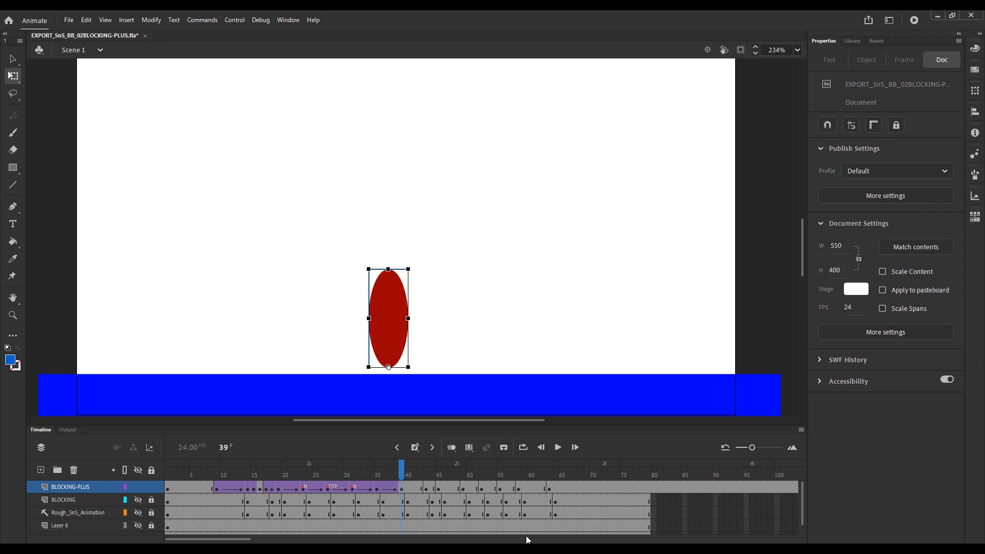
key(comma)
key(period)
key(comma)
drag(394, 471, 301, 470)
key(Return)
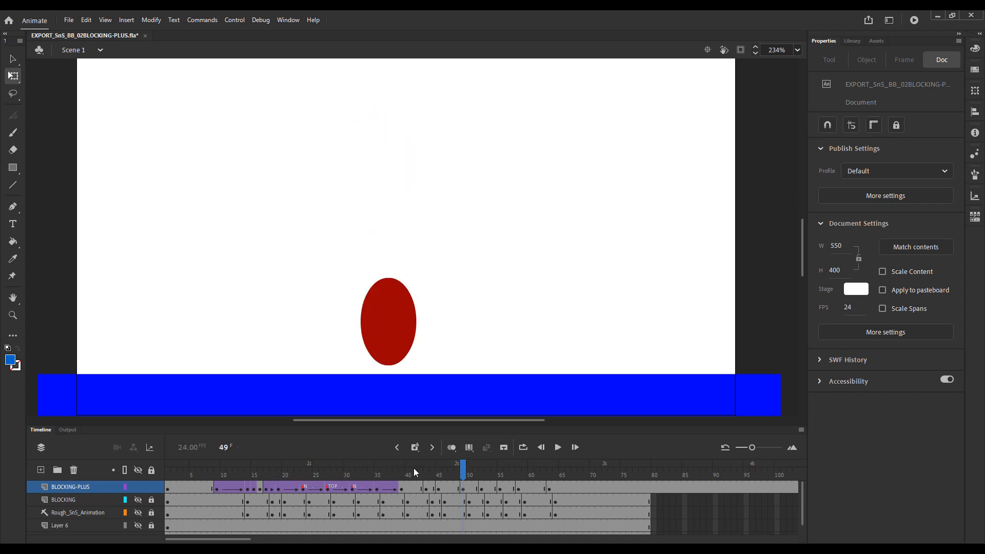
Remove frames 40 to 42 on BLOCKING-PLUS, shortening the hold after the stretched pose at frame 39.
click(371, 476)
drag(371, 476, 407, 482)
click(402, 490)
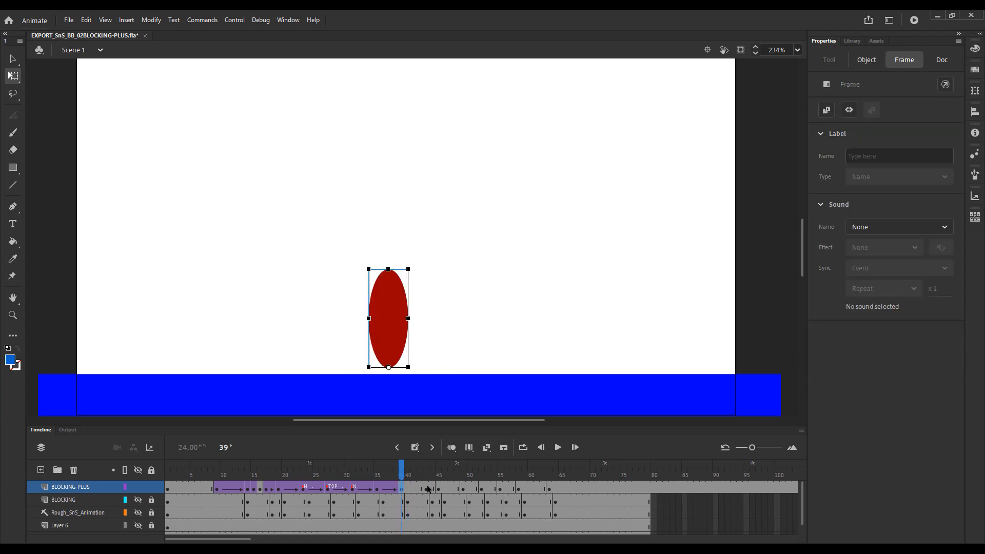
click(428, 489)
click(420, 486)
drag(408, 487, 421, 488)
key(shift+F5)
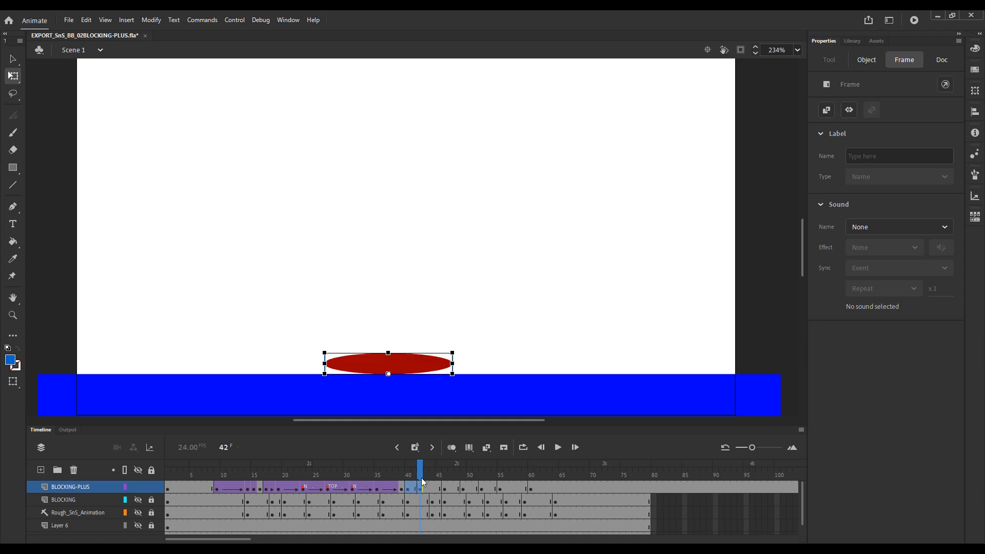
Compare the stretched pose at frame 39 with the squash at frame 40 by flipping between the two frames.
drag(410, 477, 401, 480)
key(period)
key(comma)
key(period)
key(comma)
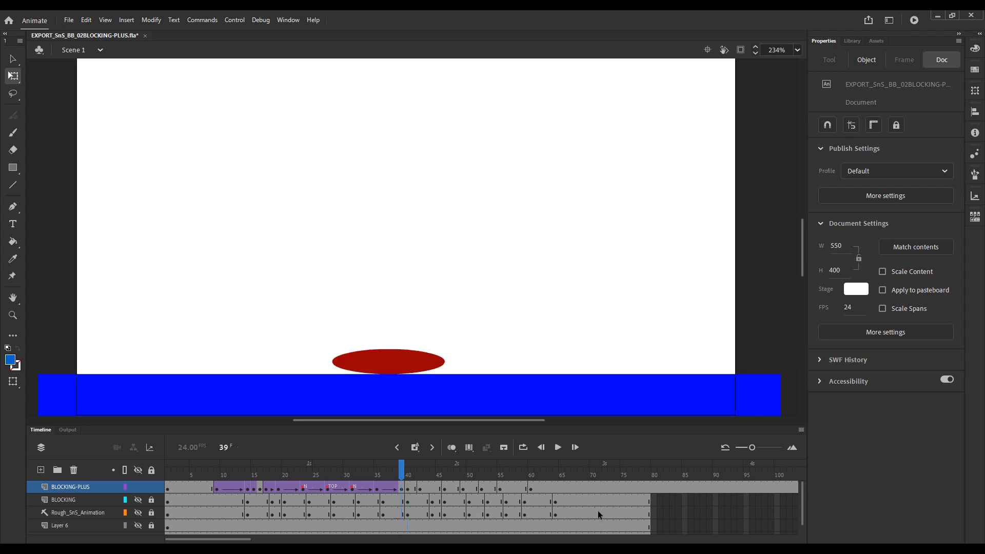
key(period)
key(comma)
key(period)
key(comma)
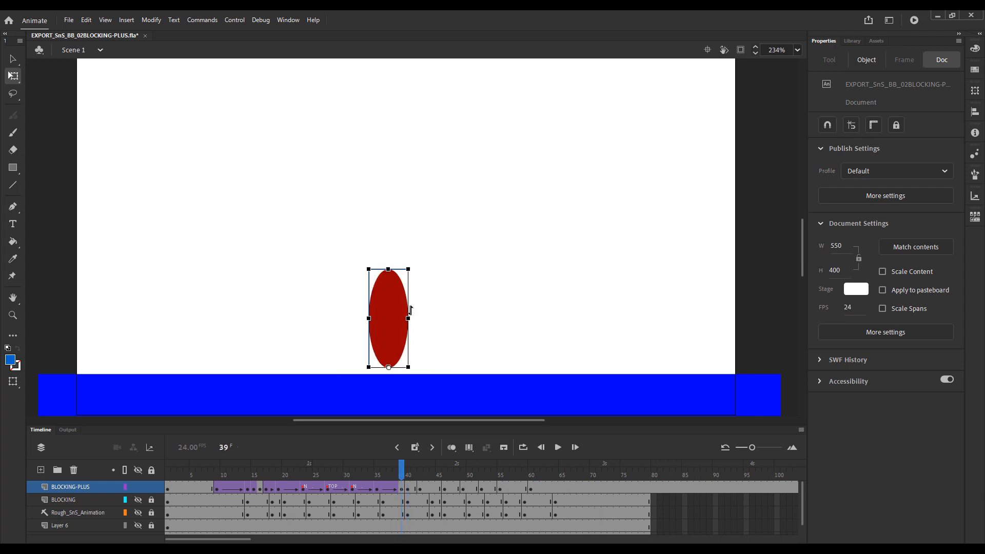
Nudge the stretched ball slightly upward at frame 39 so it sits higher above the ground.
click(388, 315)
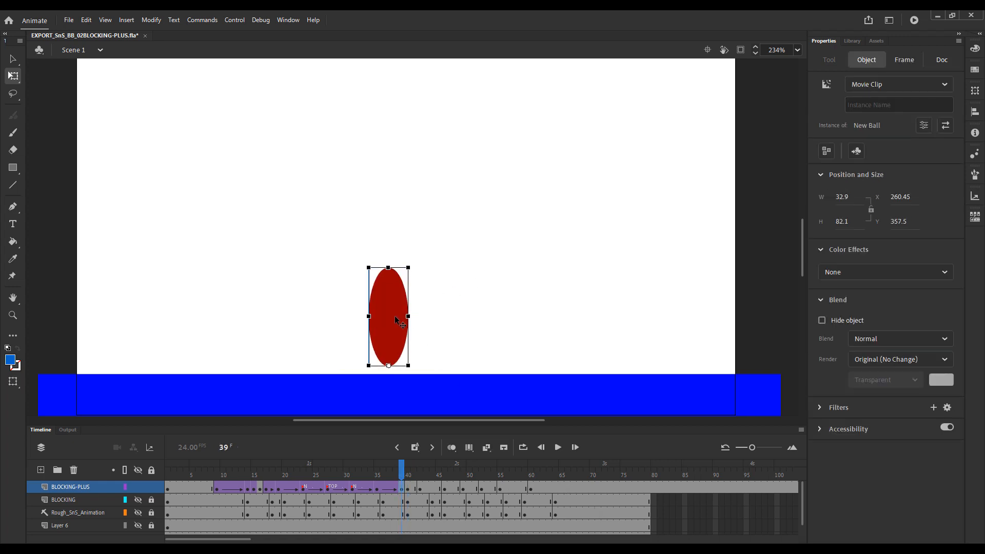
key(Up)
key(Up)
key(Up)
key(Up)
key(Up)
key(Up)
key(Up)
click(511, 313)
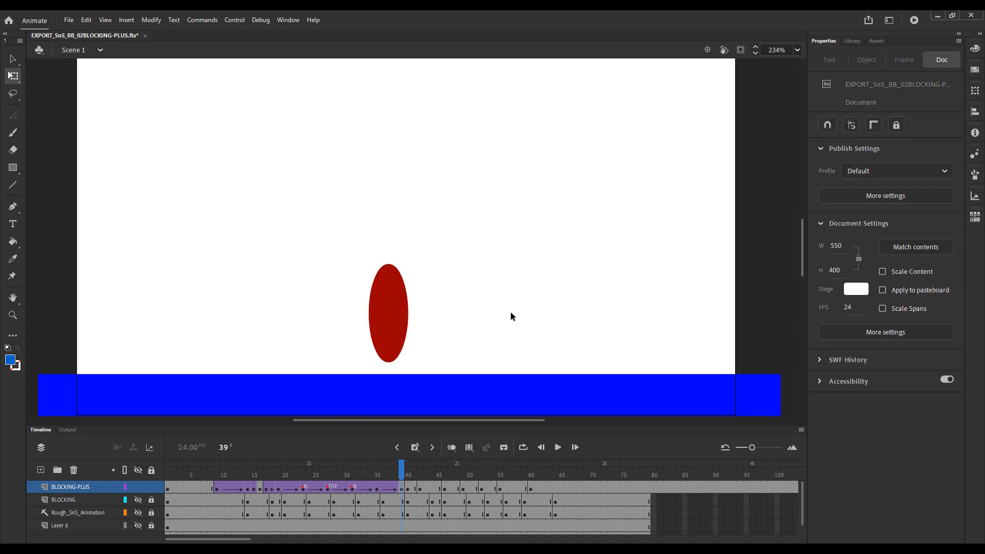
Check the raised ball against the squash by flipping back and forth between frames 39 and 40.
key(period)
key(comma)
key(period)
key(comma)
key(period)
key(comma)
key(period)
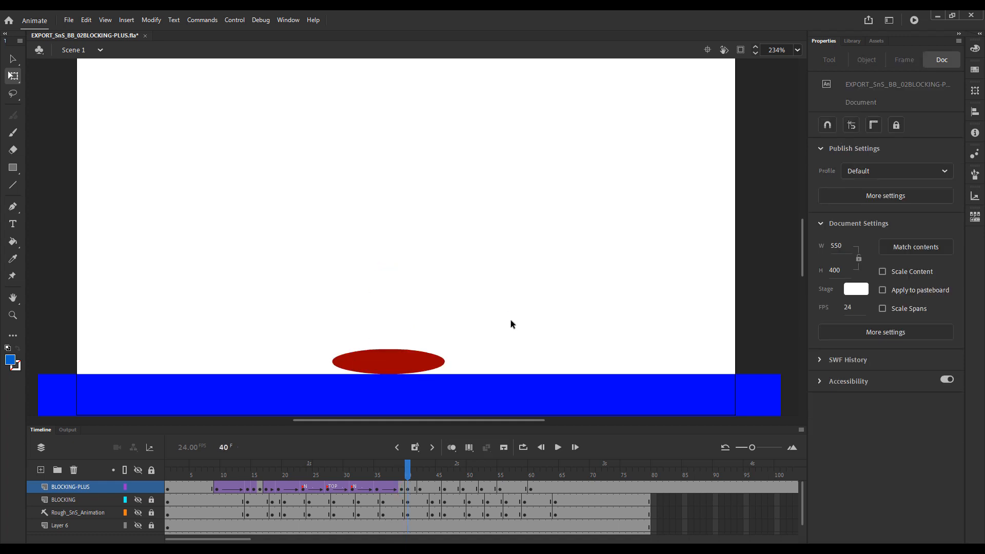
key(comma)
Review the fall from frame 36 to frame 39 and remove frame 38 from the falling tween on BLOCKING-PLUS.
mouse_move(402, 471)
mouse_down()
mouse_move(376, 473)
mouse_move(389, 486)
mouse_move(376, 482)
mouse_move(402, 482)
mouse_move(379, 484)
mouse_move(384, 471)
mouse_up()
key(period)
key(period)
key(period)
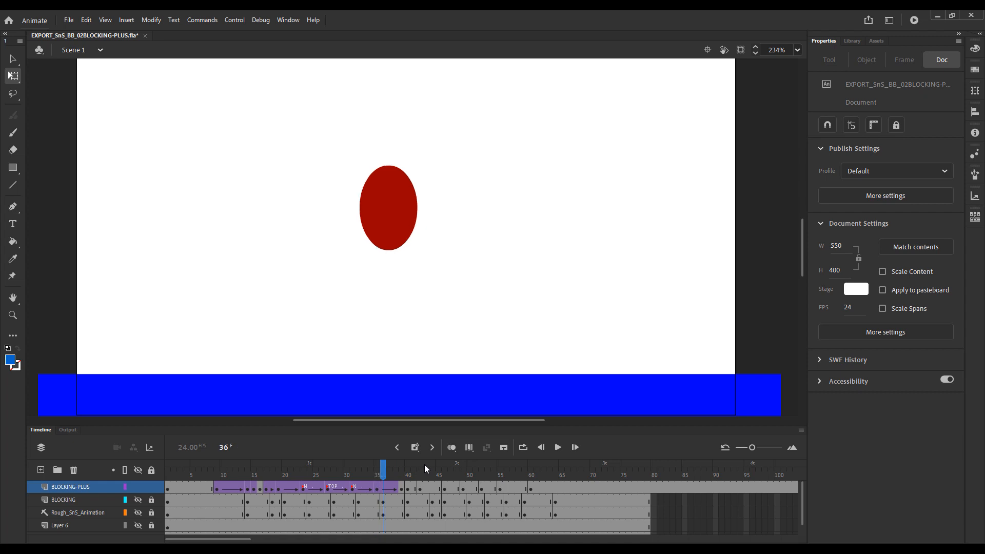
key(period)
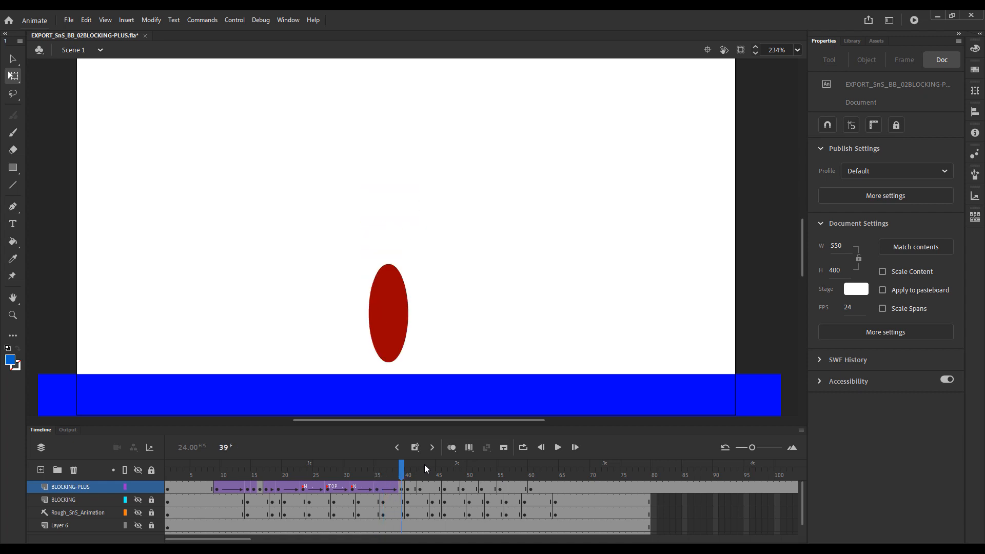
click(392, 488)
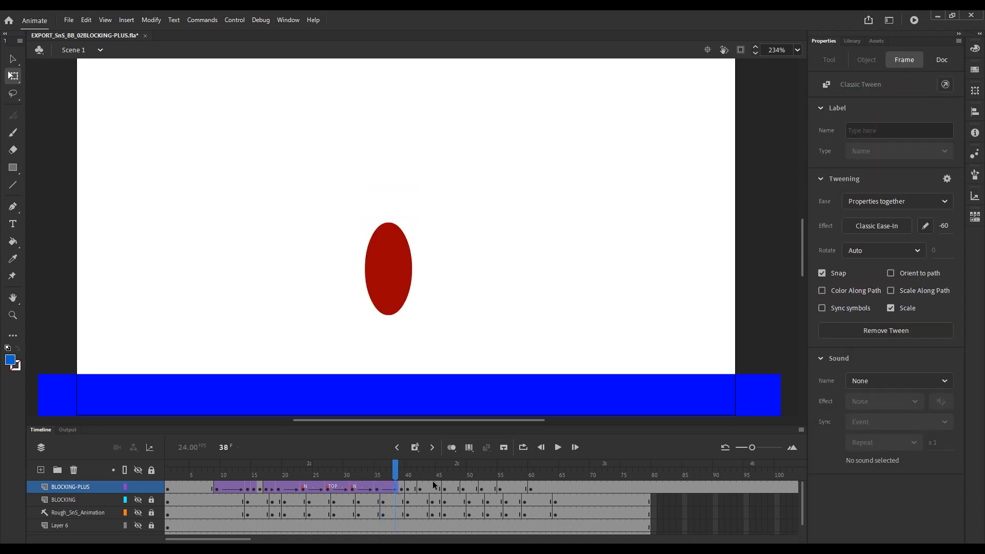
key(shift+F5)
Play the bounce repeatedly from its first frames to judge the timing of the shortened fall.
drag(395, 476, 198, 481)
key(Return)
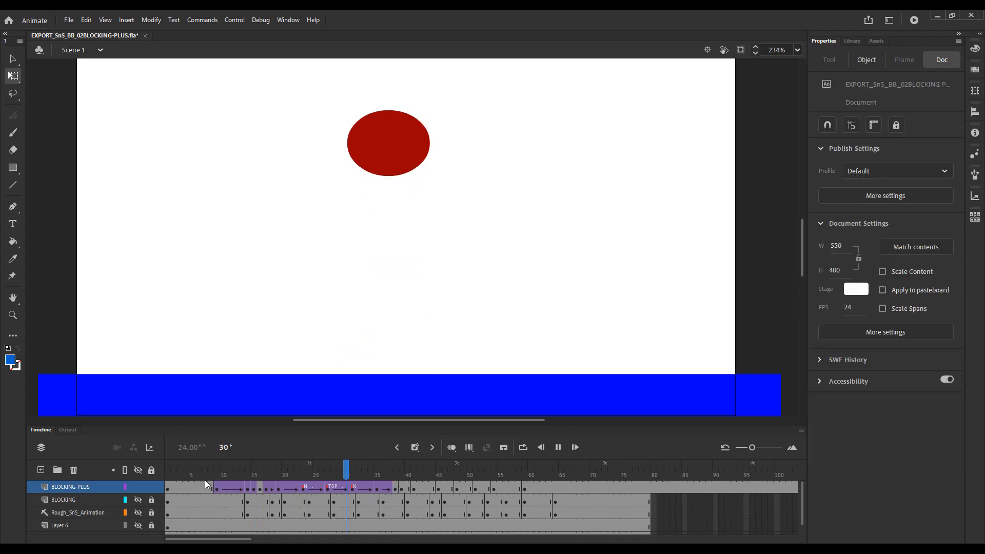
drag(261, 475, 214, 472)
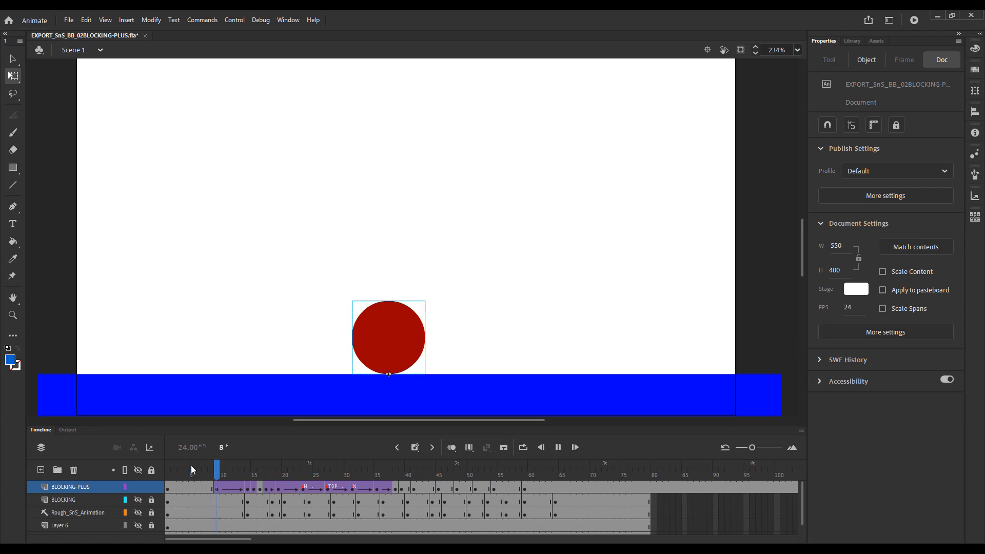
key(Return)
key(Return)
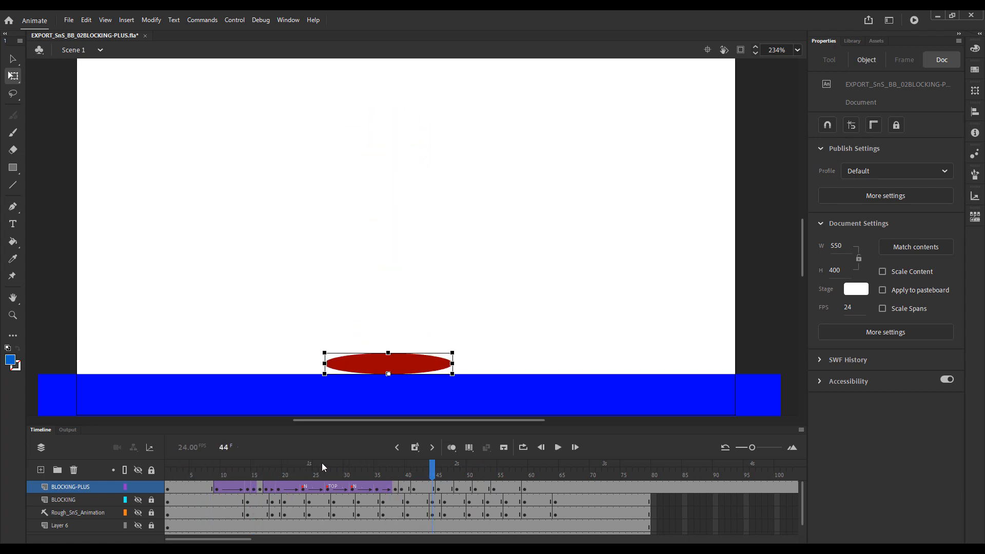
drag(323, 464, 239, 472)
key(Return)
key(Return)
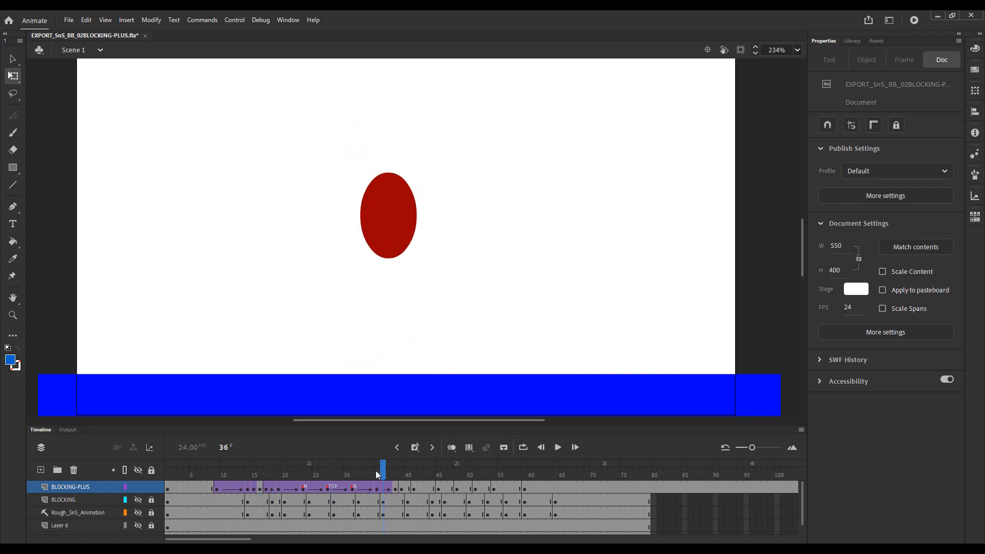
key(Return)
drag(379, 471, 237, 466)
key(Return)
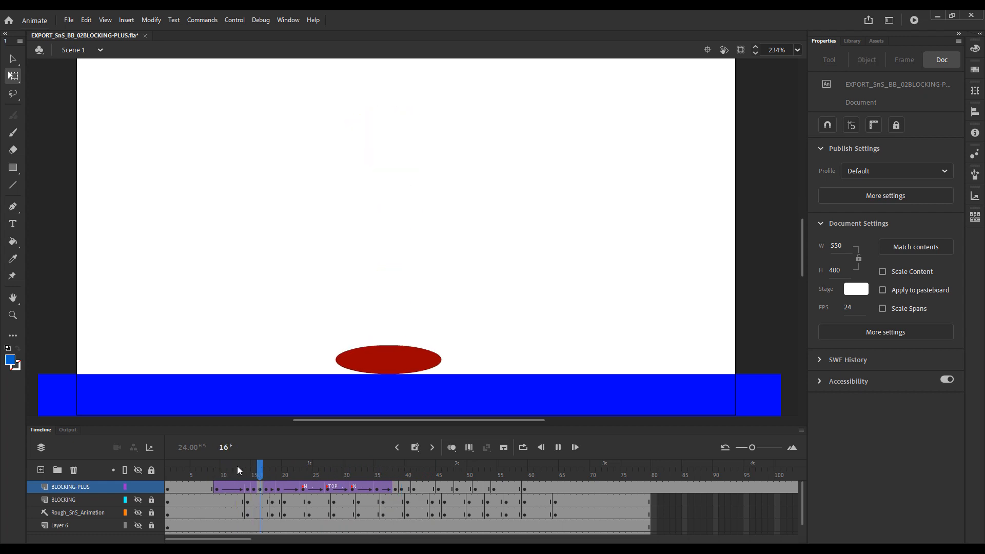
key(Return)
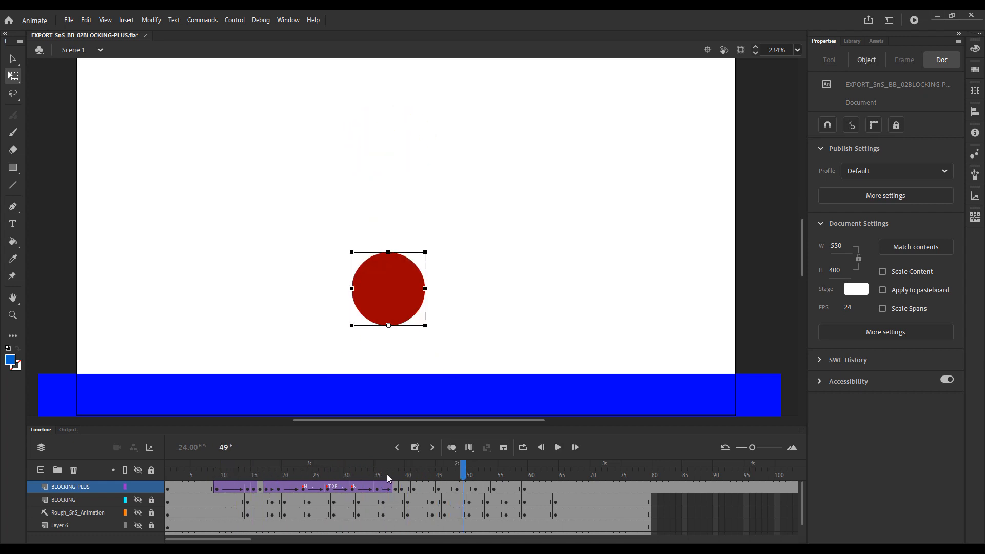
Create a classic tween on BLOCKING-PLUS between the squash keyframes at frames 39 and 41.
click(398, 476)
drag(398, 477, 433, 477)
right_click(408, 486)
click(488, 181)
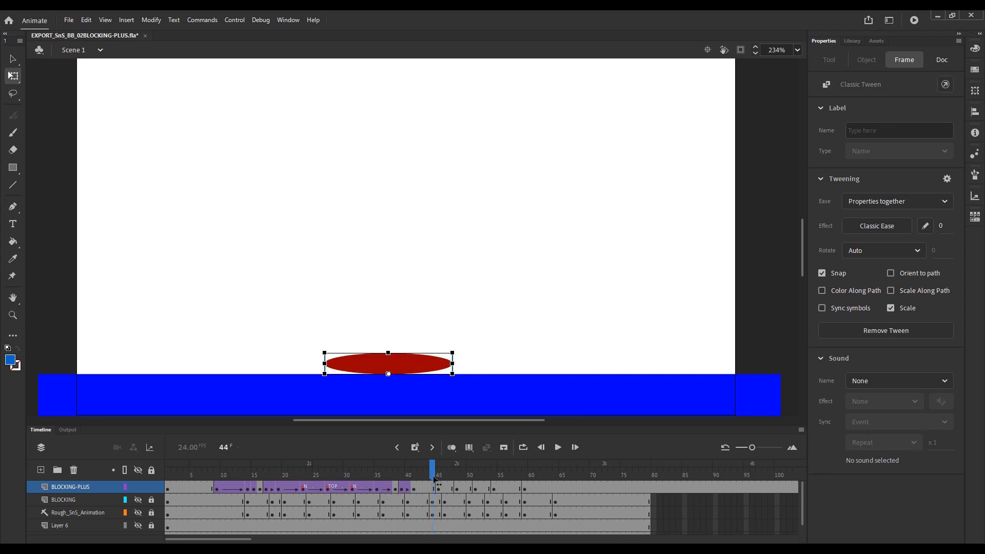
drag(428, 477, 433, 480)
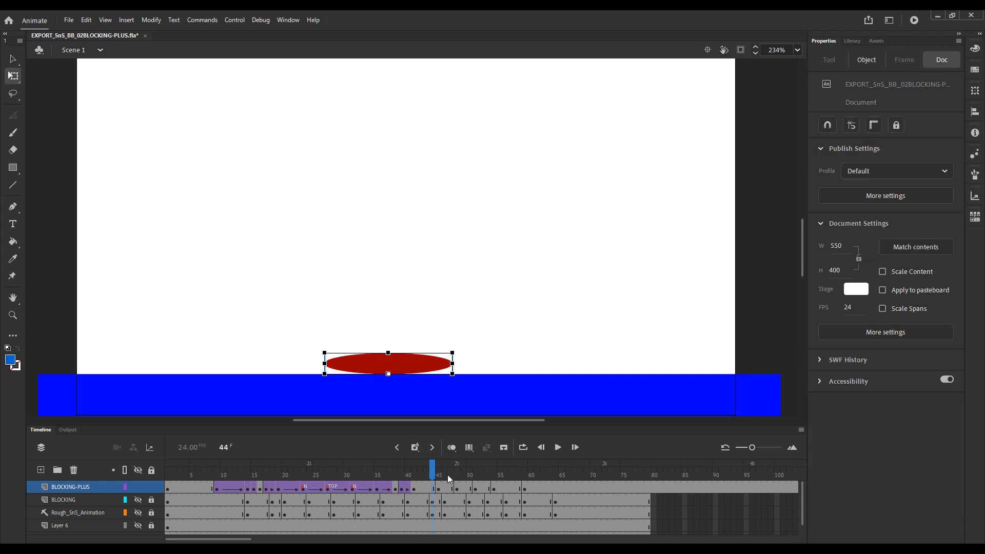
Compare the end of the squash hold with the next pose, and insert a keyframe at frame 44 on BLOCKING-PLUS.
click(557, 226)
key(period)
key(comma)
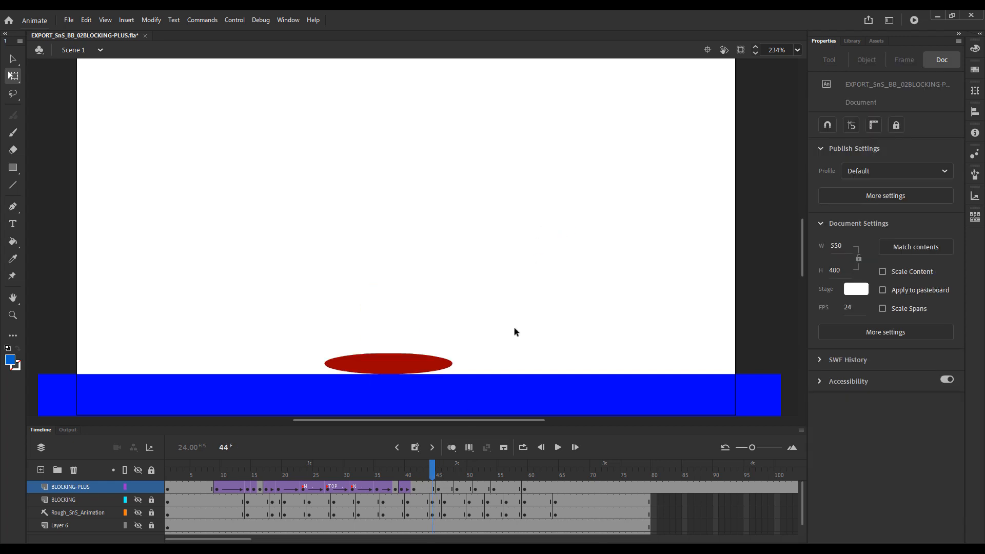
key(period)
key(comma)
click(434, 488)
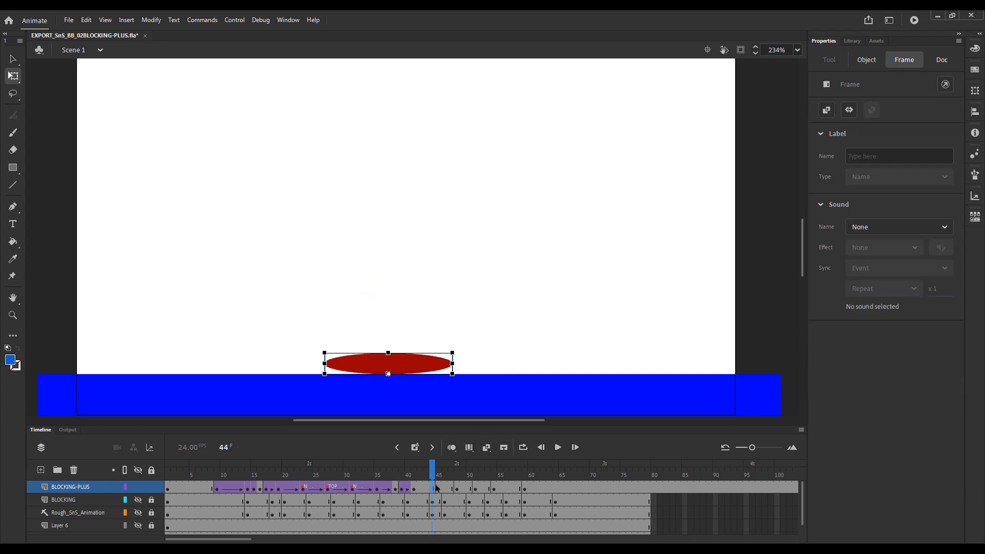
click(598, 224)
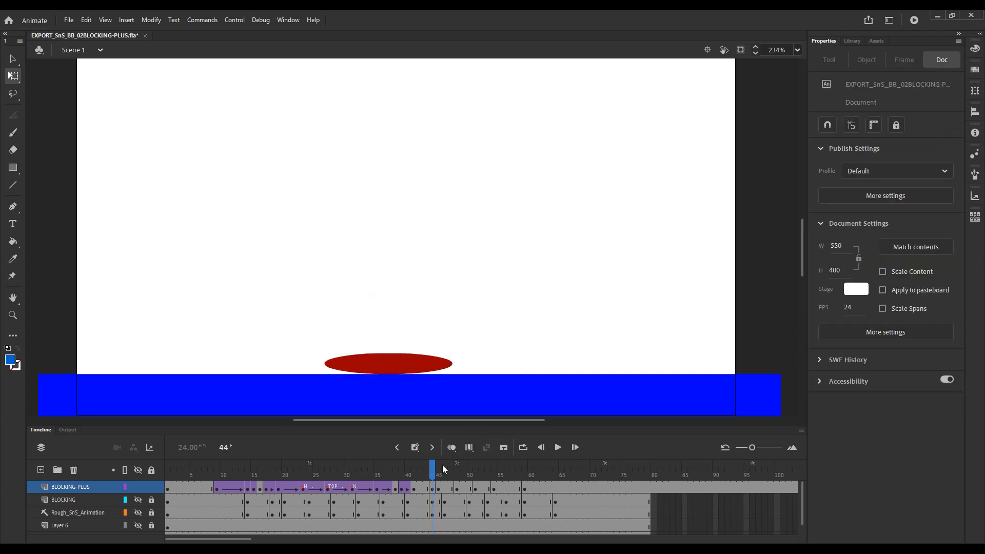
Clear the keyframe at frame 41 on BLOCKING-PLUS so the squash tween runs from frame 39 to frame 44.
right_click(416, 490)
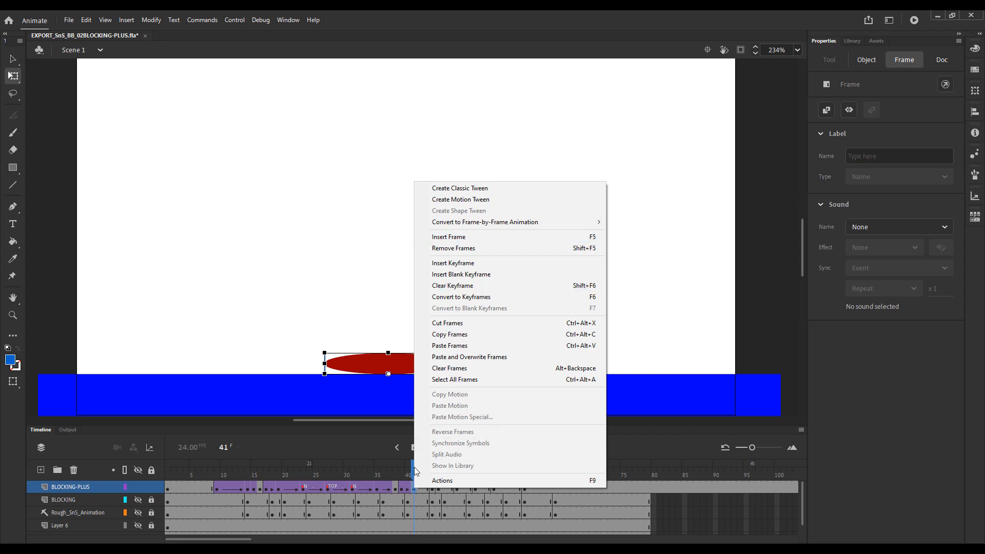
click(413, 488)
right_click(414, 488)
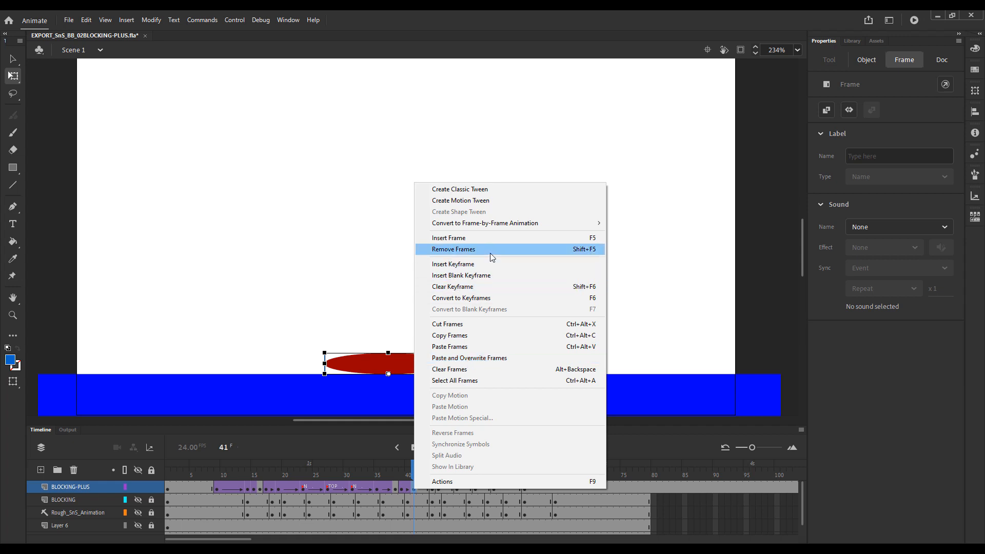
click(417, 497)
click(414, 489)
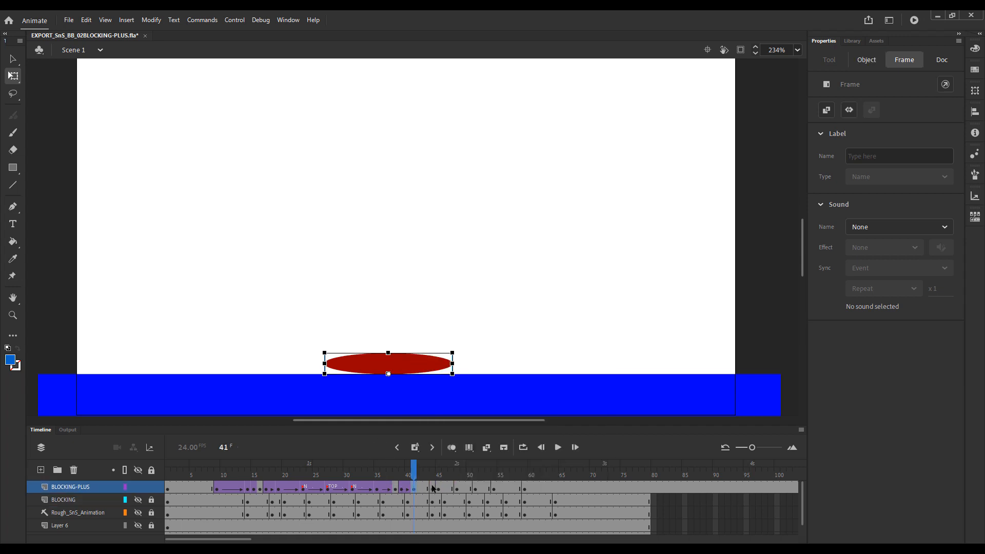
key(shift+F6)
mouse_move(416, 479)
mouse_down()
mouse_move(403, 480)
mouse_move(438, 484)
mouse_move(413, 485)
mouse_up()
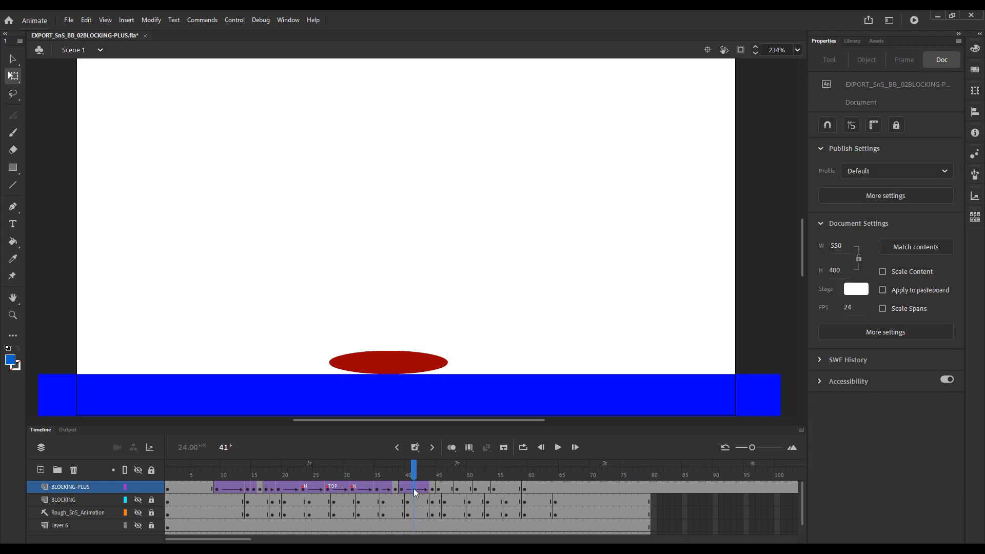
Try shortening the squash tween by removing two of its frames so it ends at frame 42.
click(418, 488)
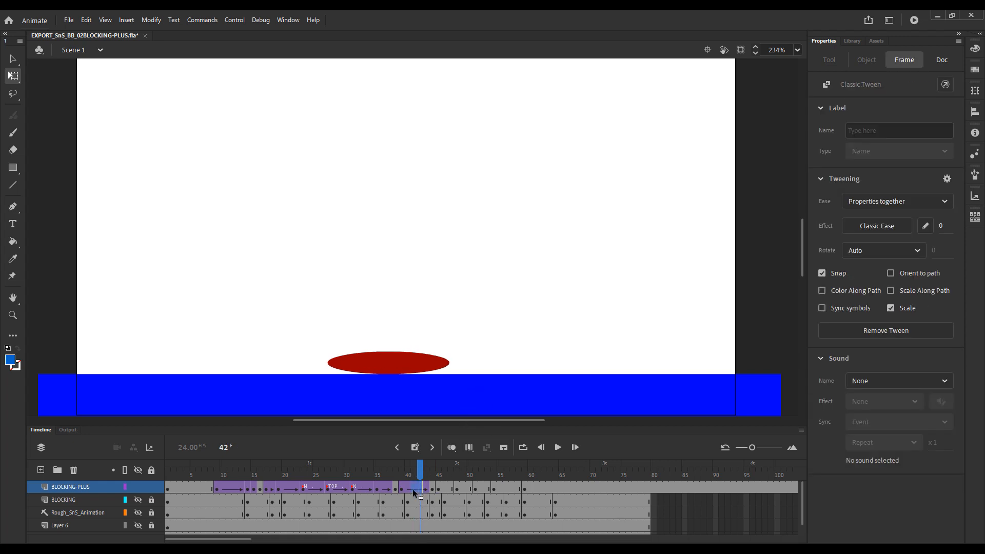
click(413, 488)
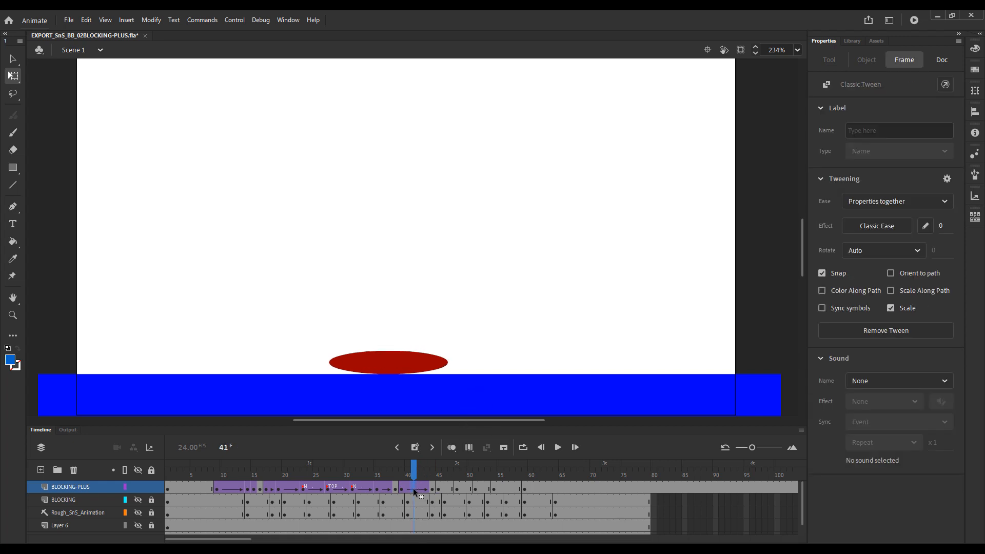
click(471, 449)
mouse_move(411, 468)
mouse_down()
mouse_move(369, 474)
mouse_move(426, 470)
mouse_move(415, 474)
mouse_up()
key(Return)
click(377, 473)
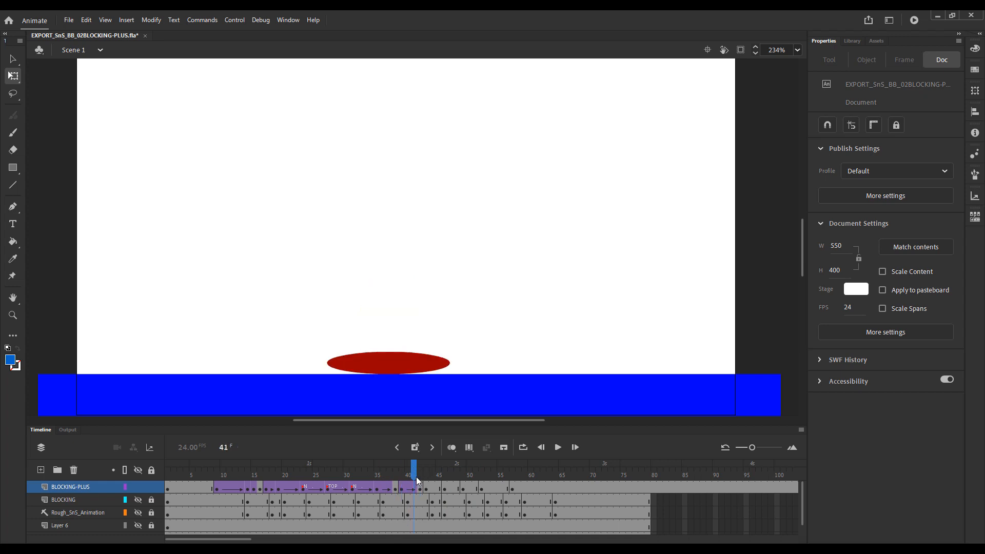
Lengthen the squash tween to end at frame 44 again, replaying the bounce to compare the timing.
key(Return)
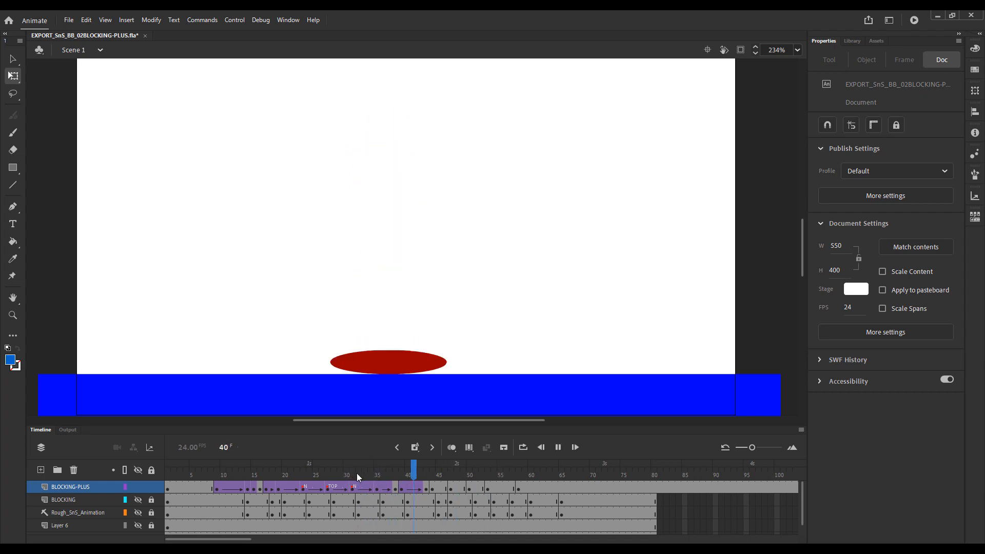
key(Return)
key(Return)
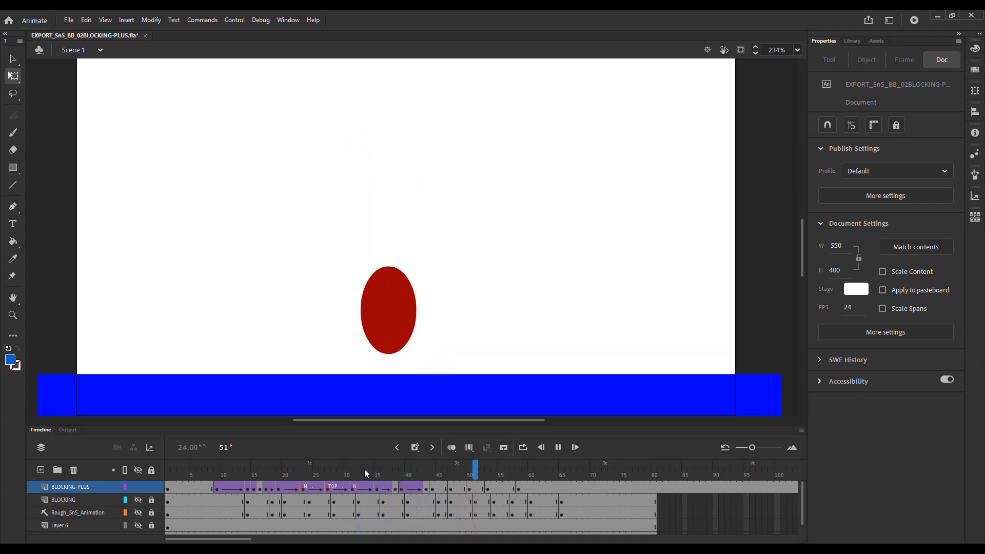
key(Return)
key(Return)
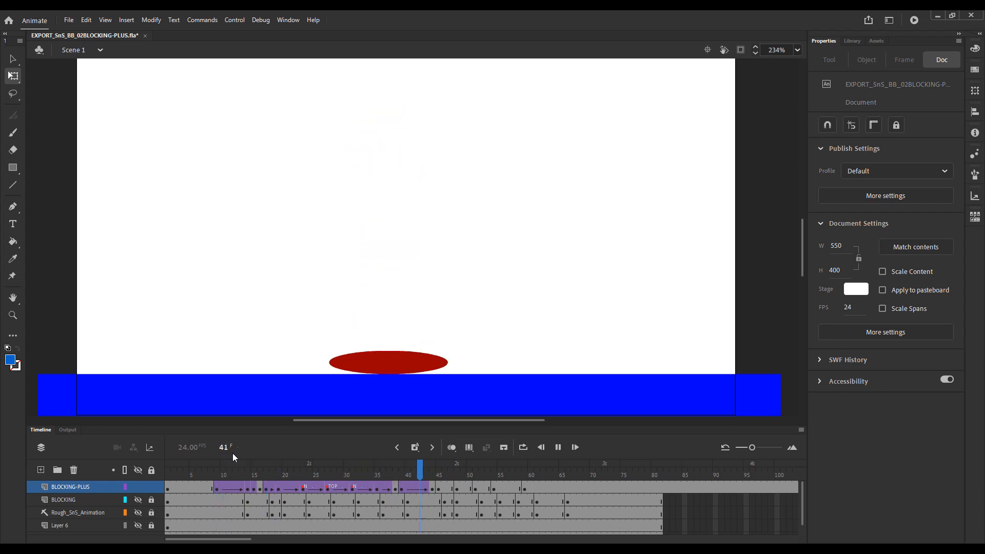
key(Return)
Play the animation from its opening frames several times to review the timing of the whole bounce.
drag(366, 468, 165, 474)
key(Return)
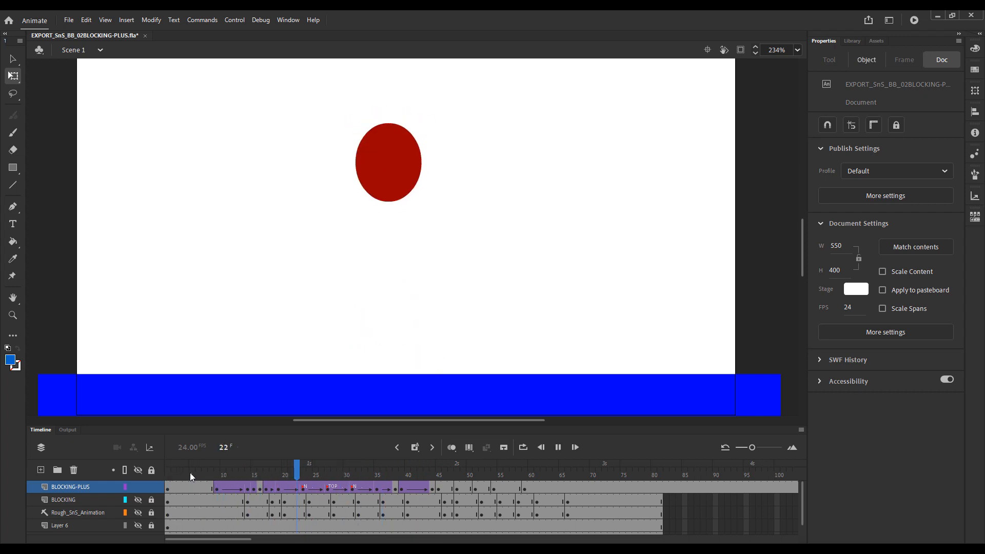
key(Return)
click(193, 468)
key(Return)
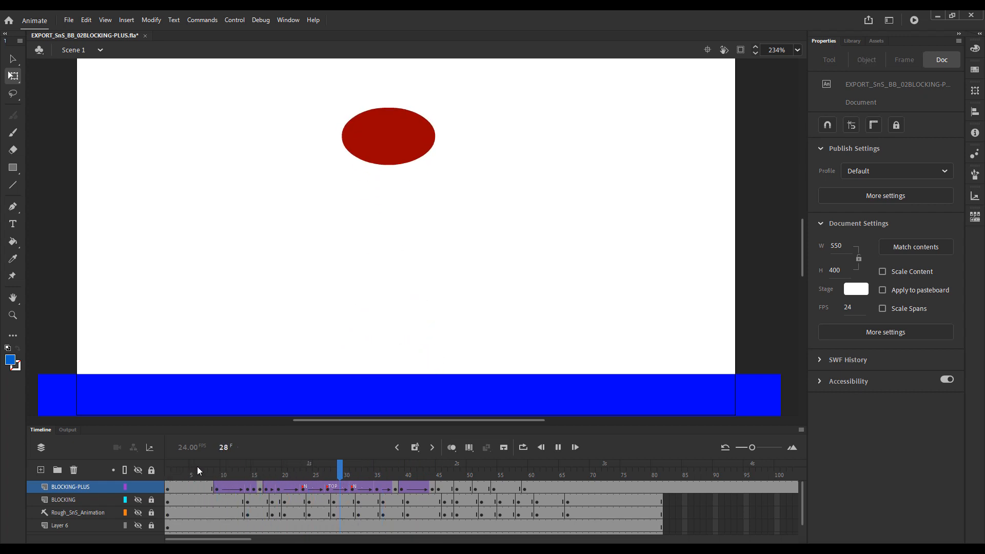
key(Return)
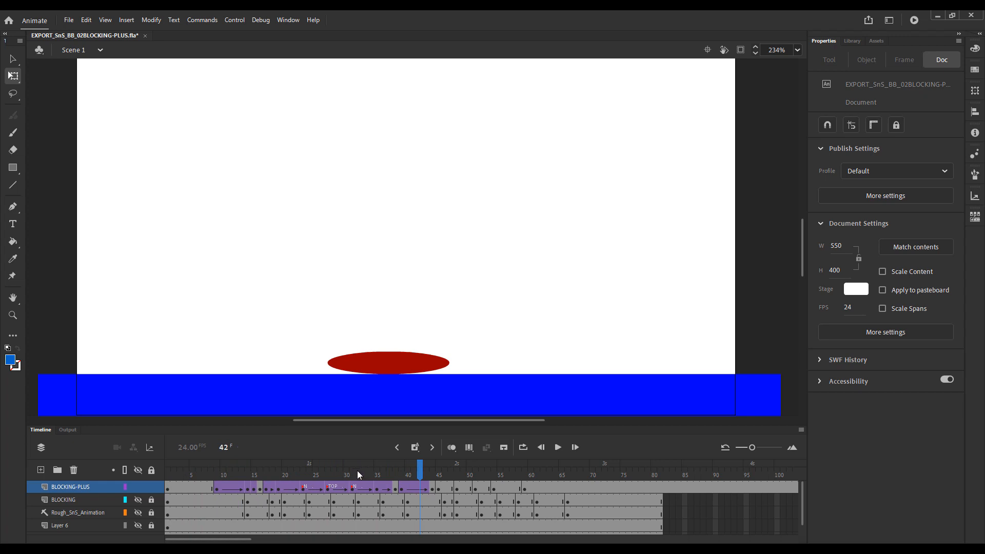
drag(238, 470, 213, 471)
key(Return)
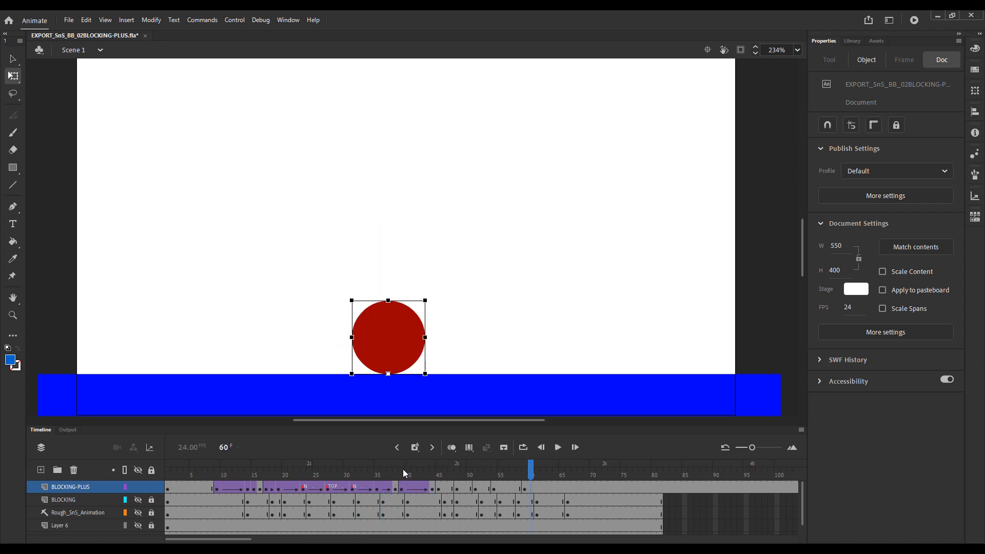
Scrub through and replay the bounce from the early frames to review the motion into the landing squash.
click(349, 473)
click(350, 472)
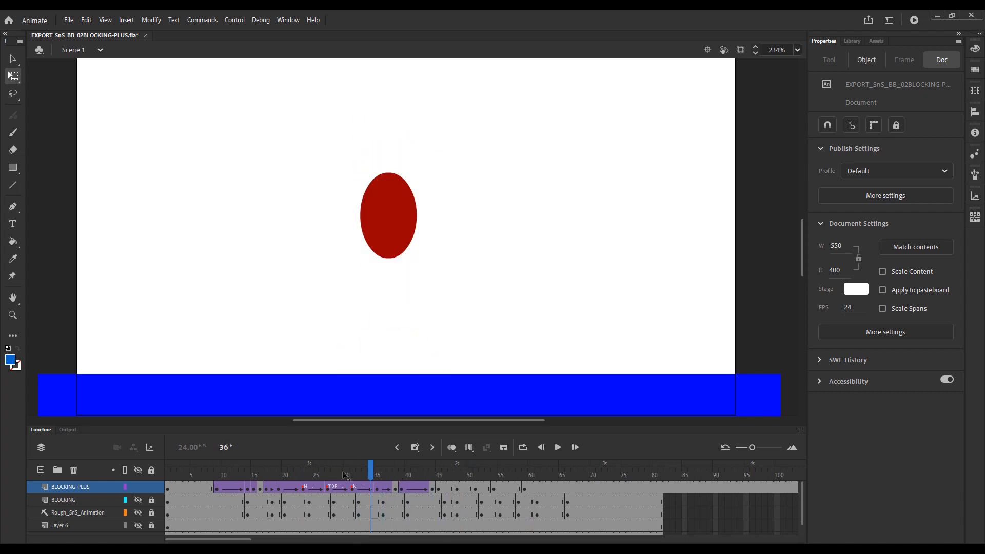
click(337, 471)
drag(365, 469, 426, 472)
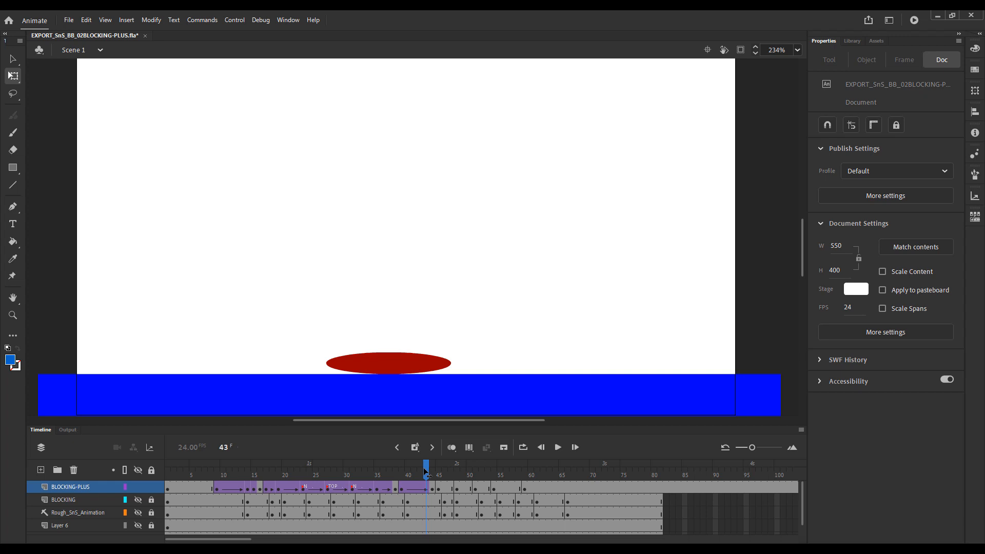
drag(425, 473, 216, 470)
key(Return)
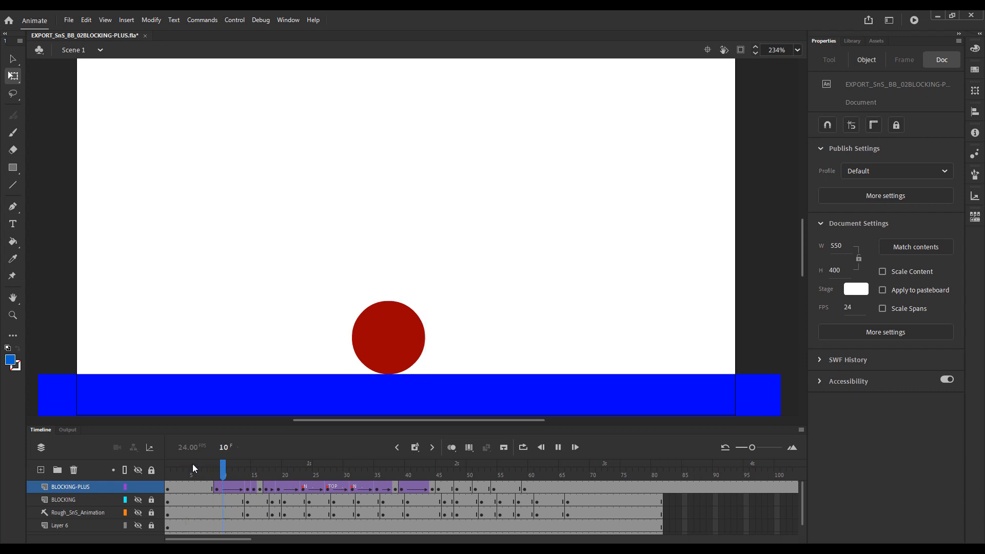
key(Return)
click(266, 464)
key(Return)
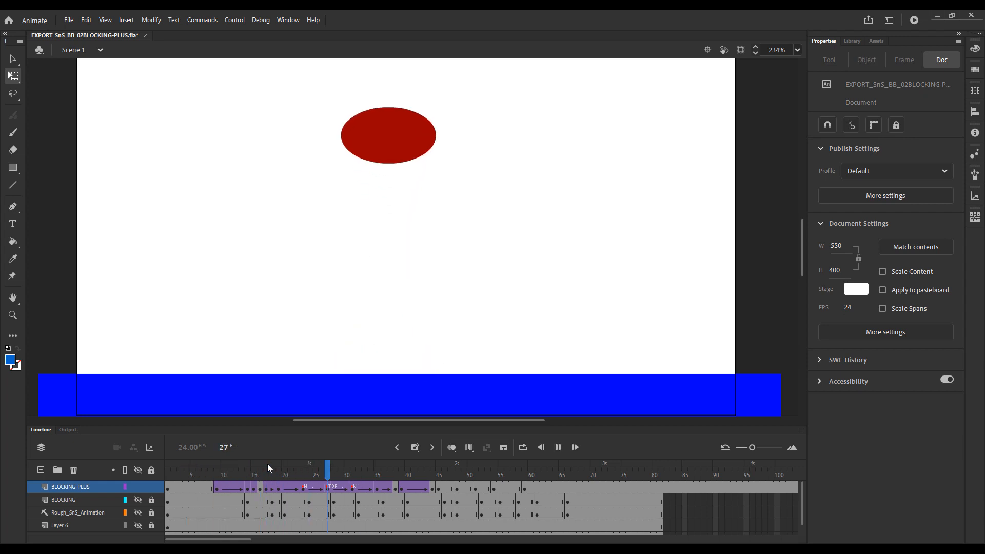
key(Return)
Create a classic tween on BLOCKING-PLUS from the stretched pose at frame 45 to the round ball at frame 48.
drag(426, 465, 459, 473)
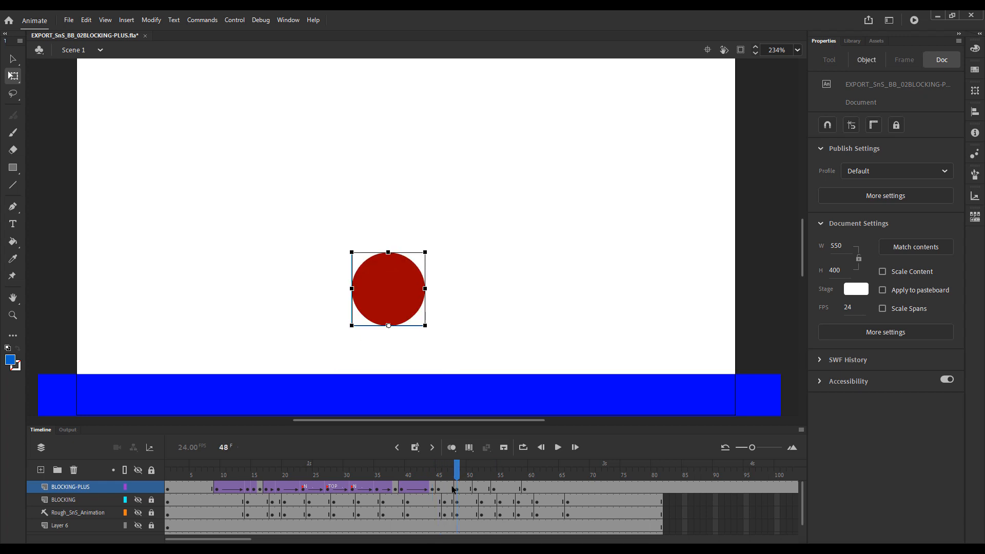
click(451, 490)
right_click(449, 489)
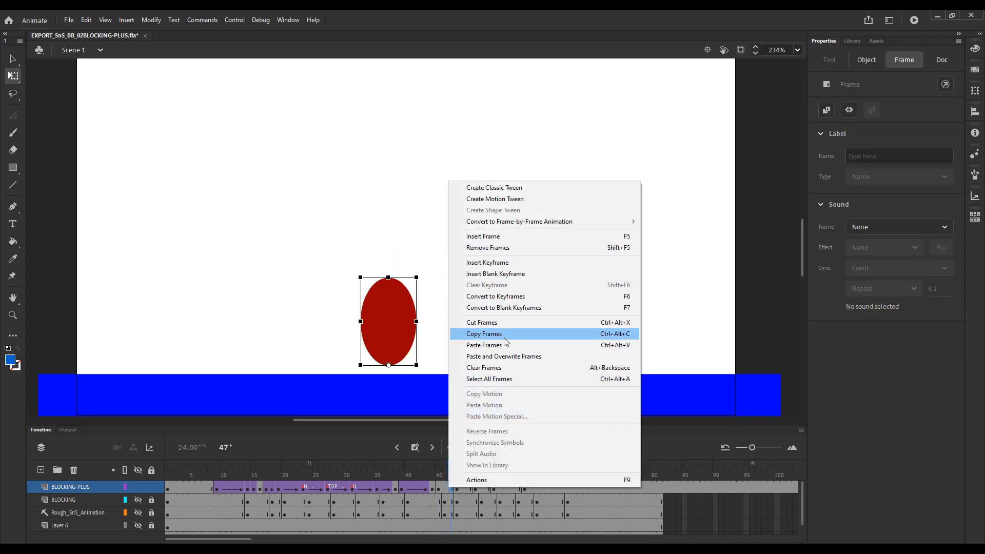
click(519, 193)
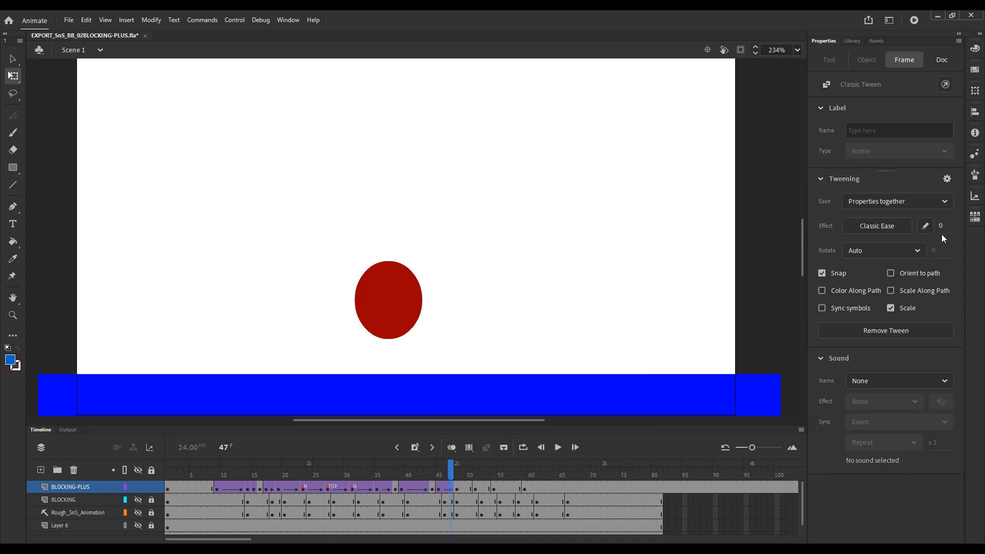
Set the ease of the tween starting at frame 45 to 100, using onion skinning over its frames to check spacing.
click(439, 475)
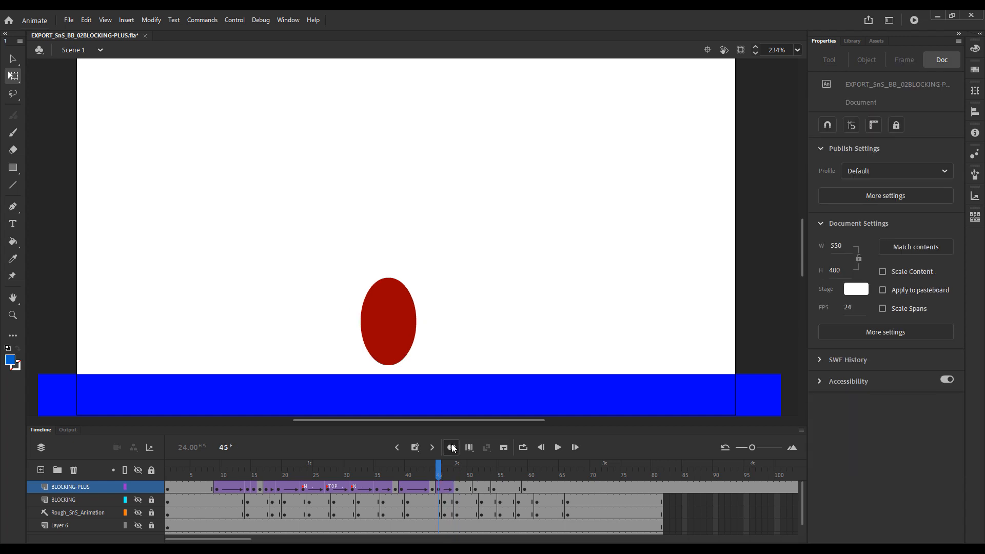
click(452, 447)
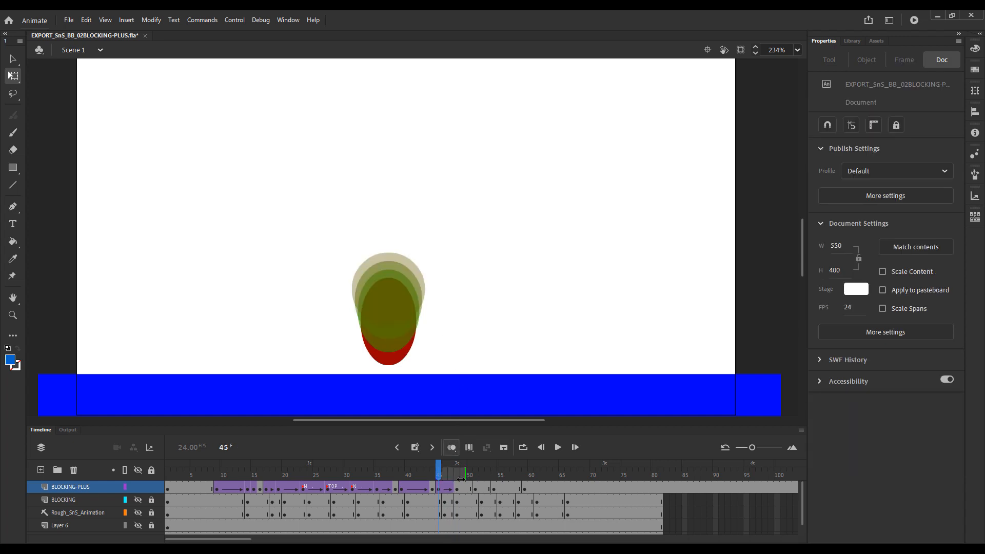
drag(461, 479, 457, 480)
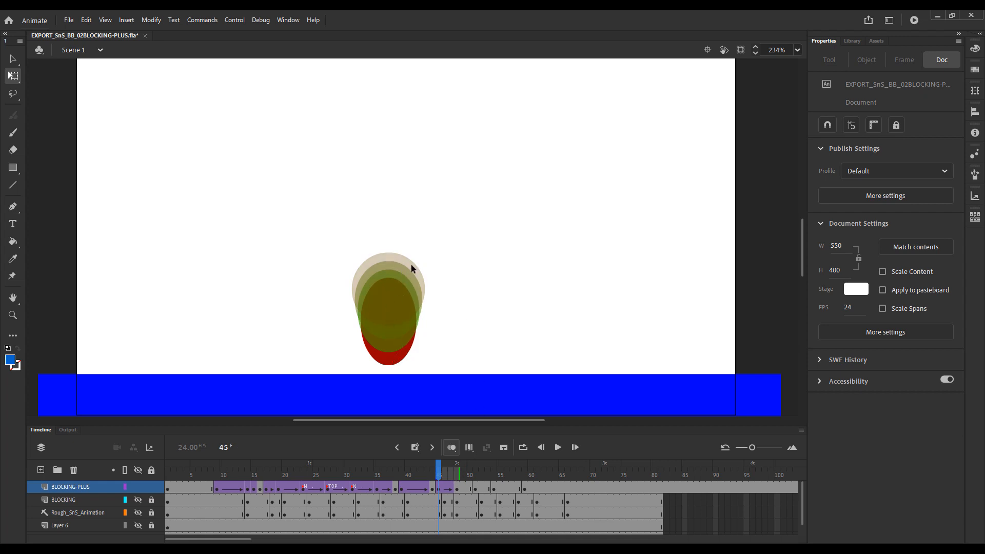
click(439, 486)
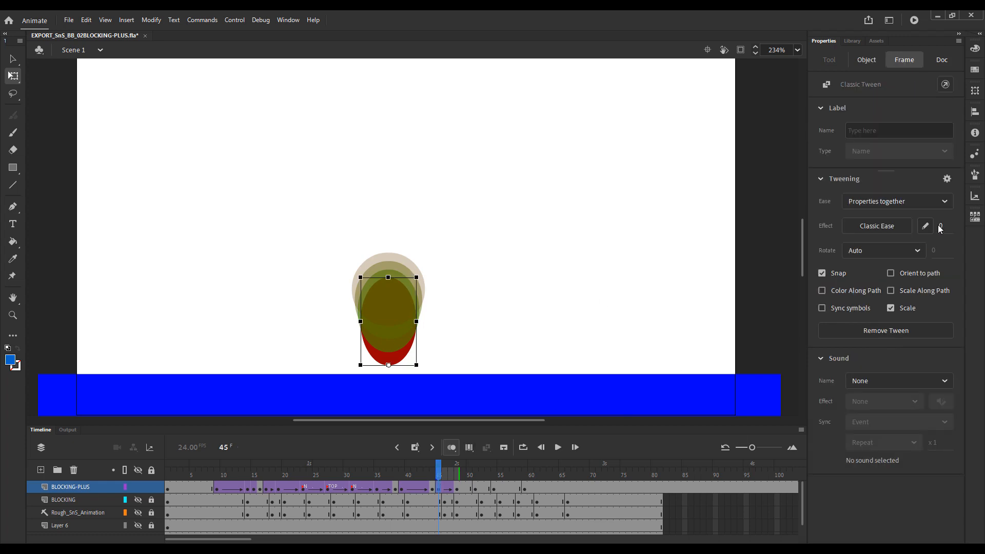
drag(940, 223, 979, 224)
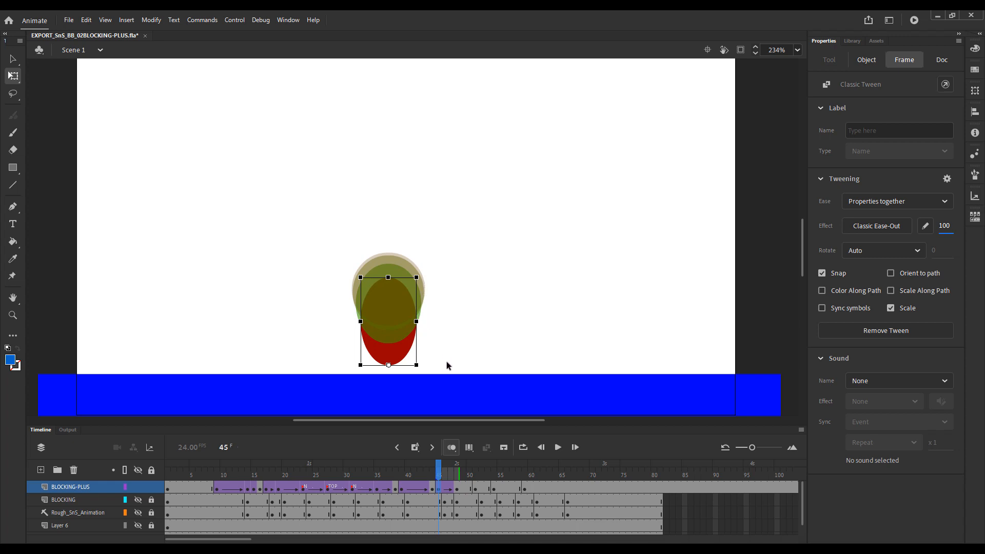
Create a classic tween on BLOCKING-PLUS from the round ball at frame 48 to the stretched pose at frame 51.
click(459, 490)
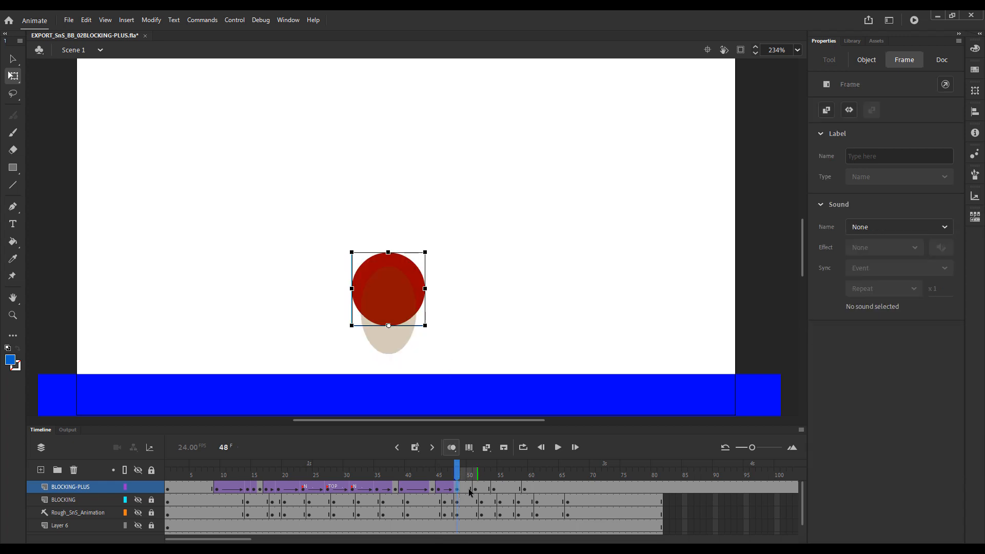
click(474, 490)
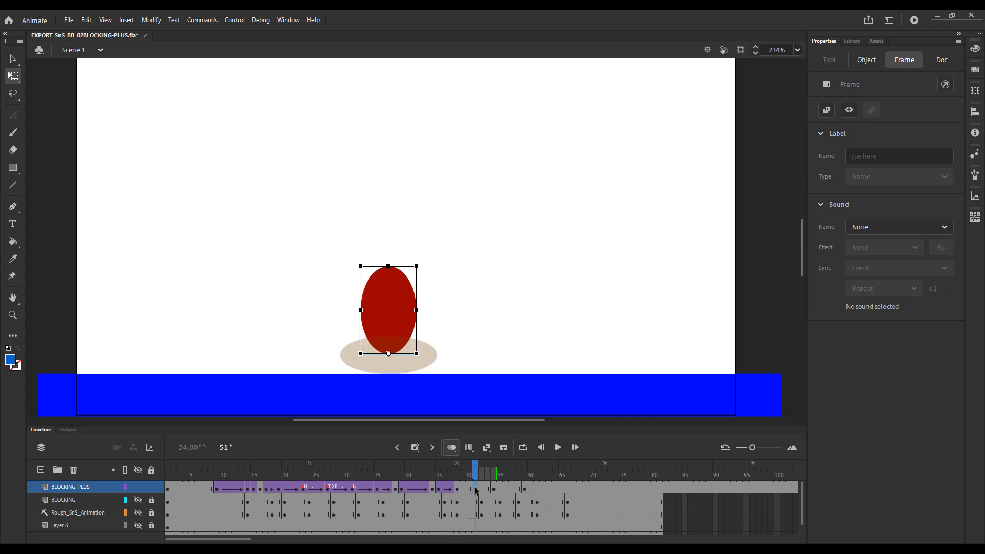
click(457, 490)
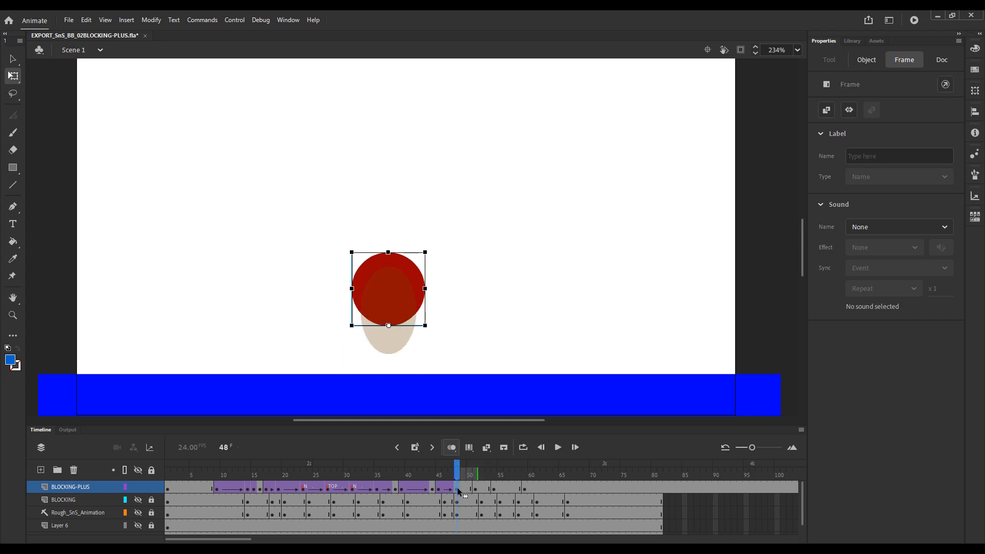
right_click(457, 489)
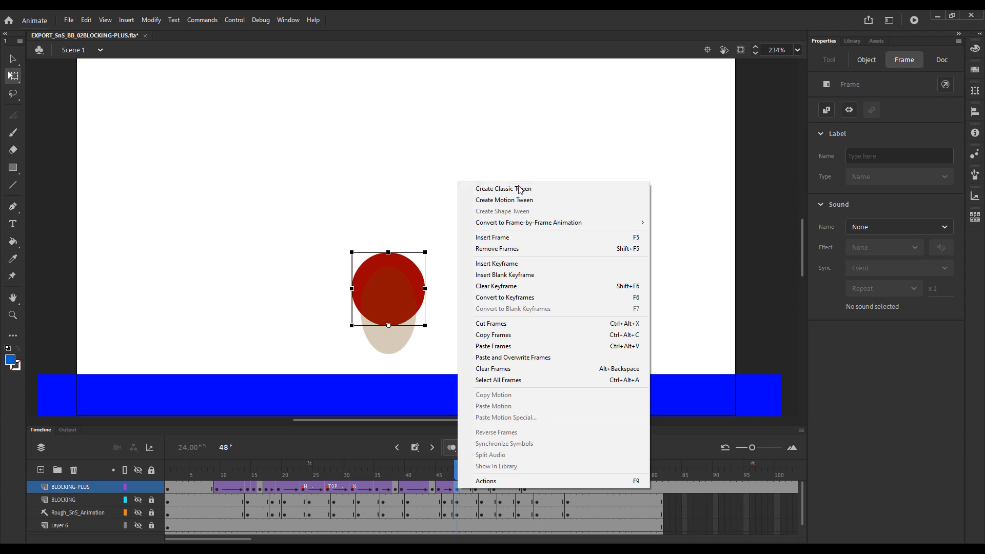
click(522, 188)
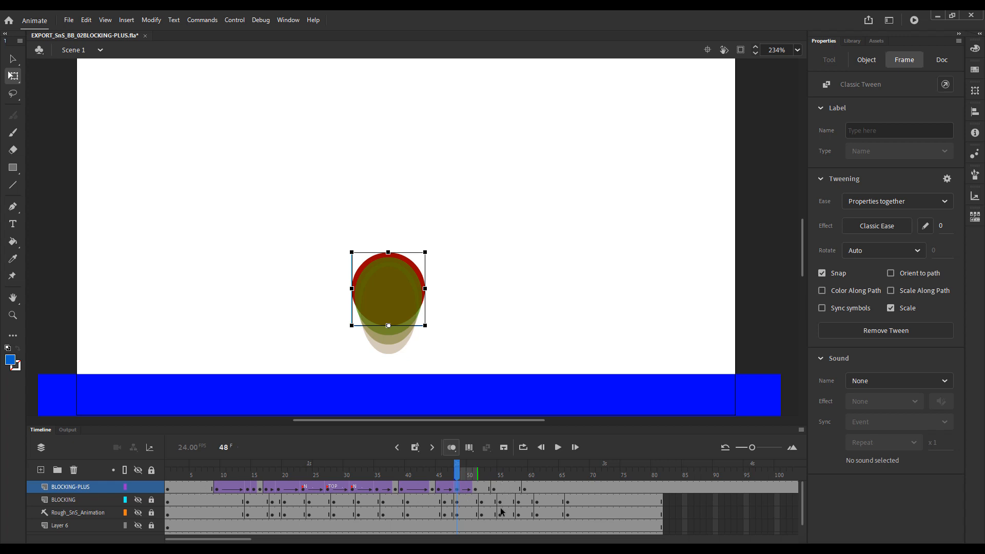
Preview the small fall and set the ease of the tween starting at frame 48 to -100.
key(Return)
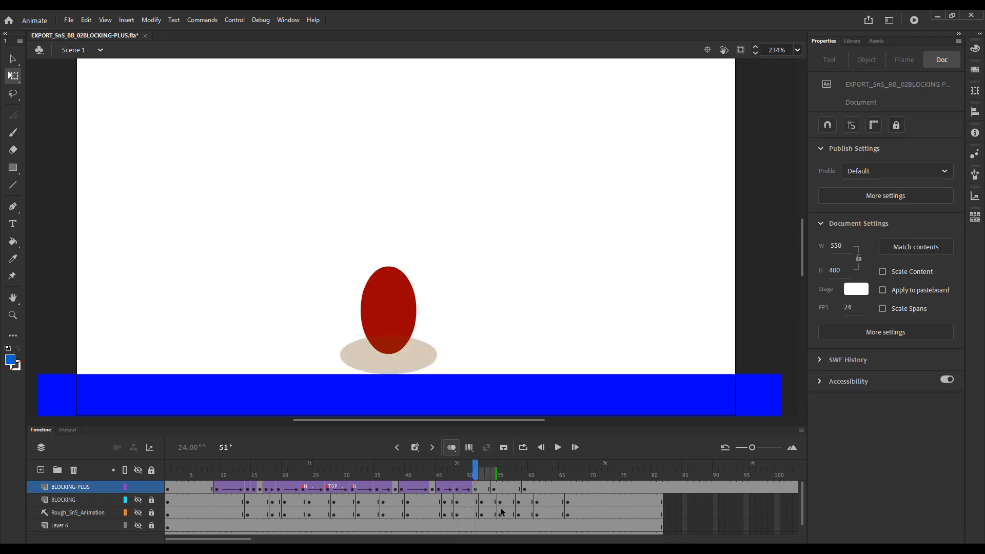
click(465, 487)
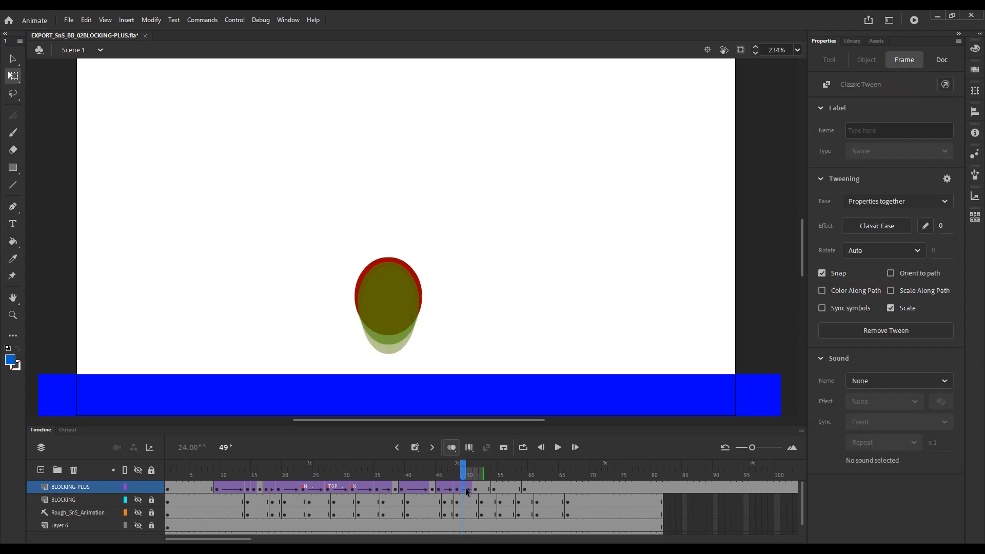
click(457, 489)
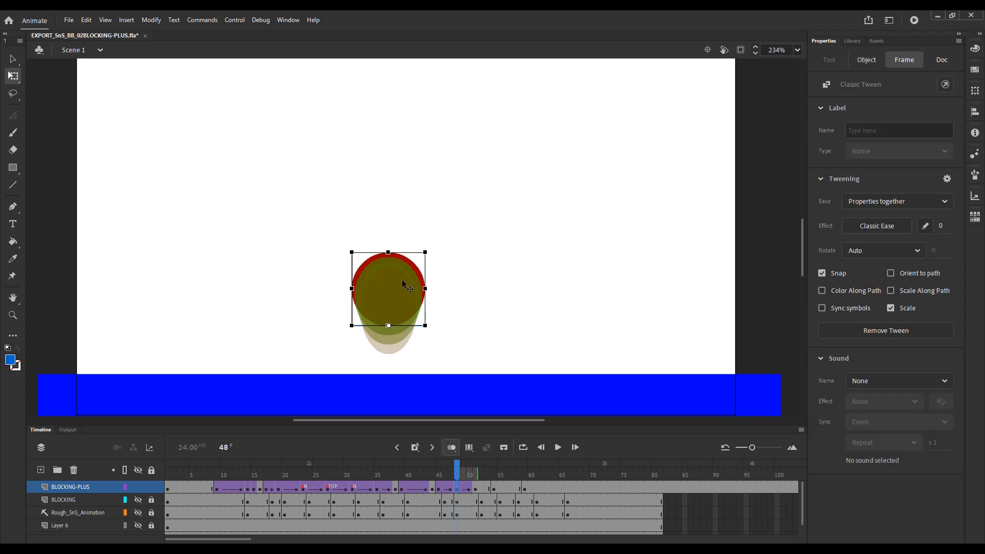
drag(940, 226, 821, 229)
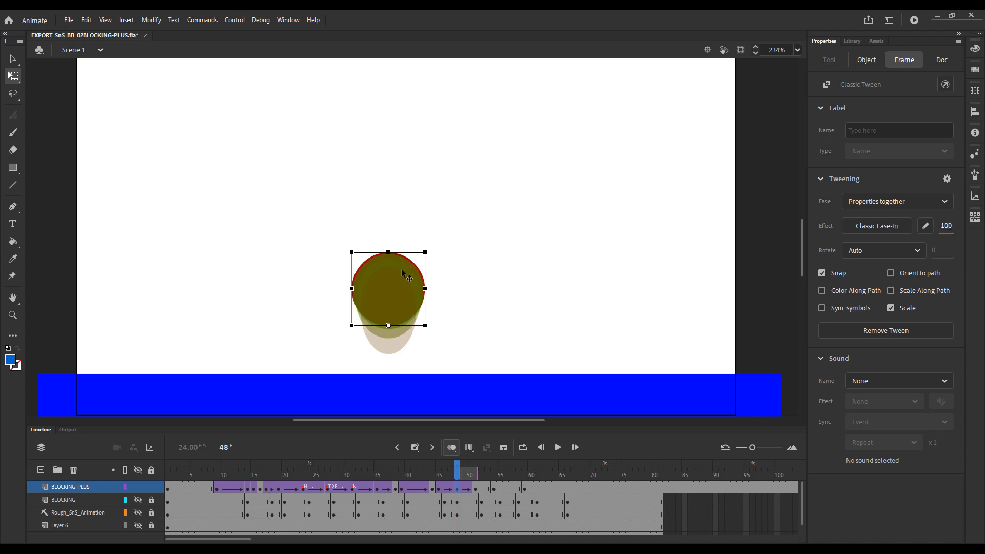
Move the stretched pose's keyframe at frame 51 to frame 53 on BLOCKING-PLUS and turn off onion skinning.
click(475, 488)
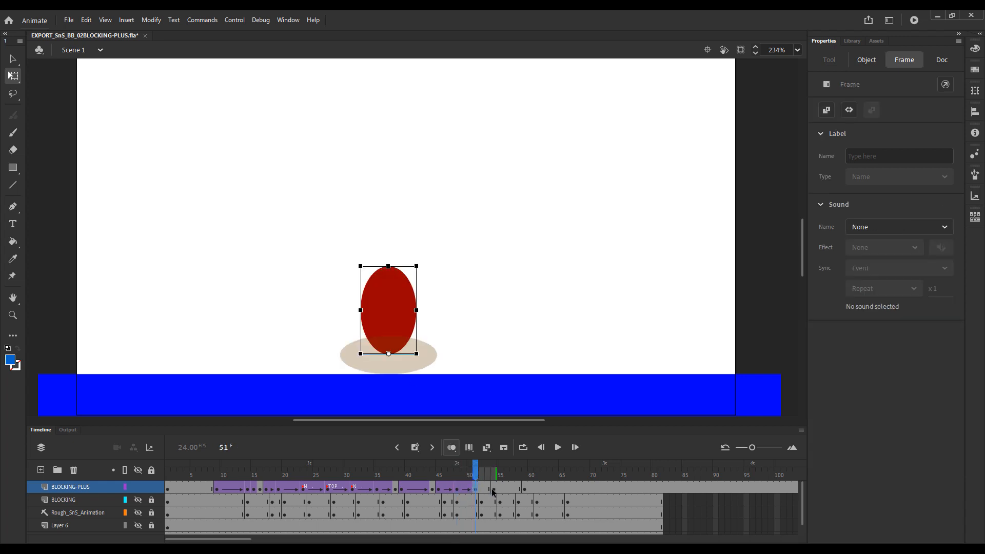
drag(494, 491, 480, 491)
click(475, 491)
click(488, 491)
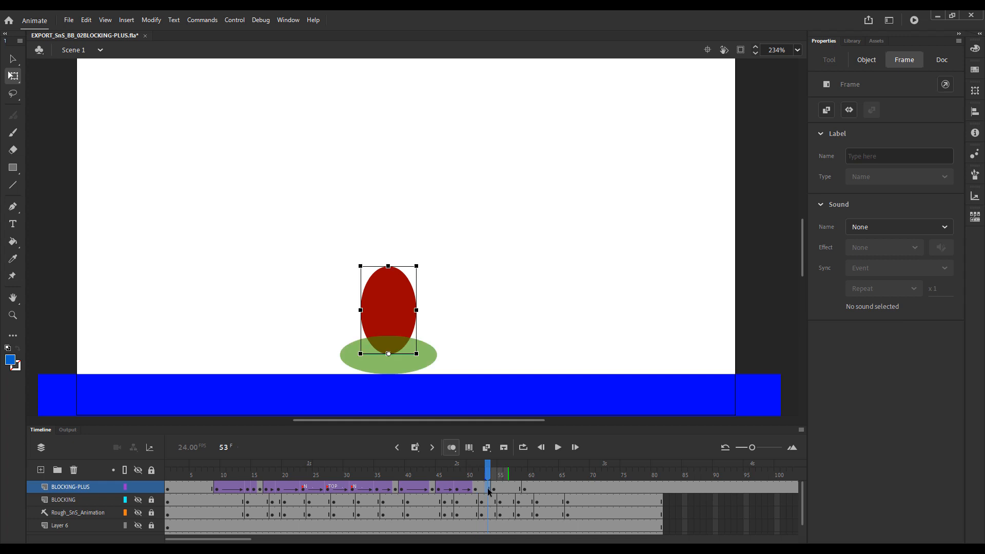
click(477, 491)
drag(476, 492, 487, 492)
click(452, 448)
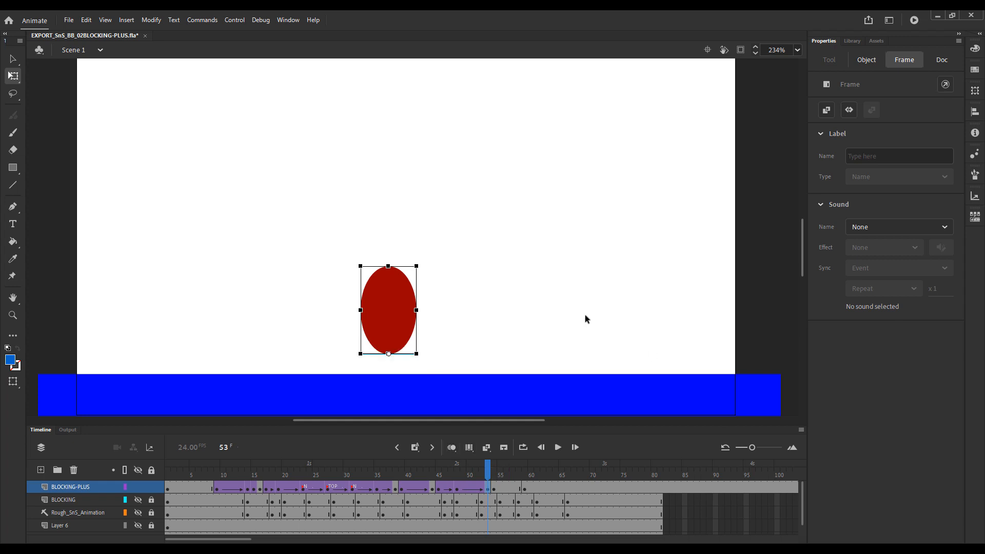
Step back and forth between the stretched pose at frame 53 and the squash at frame 54 to compare them.
click(569, 303)
key(period)
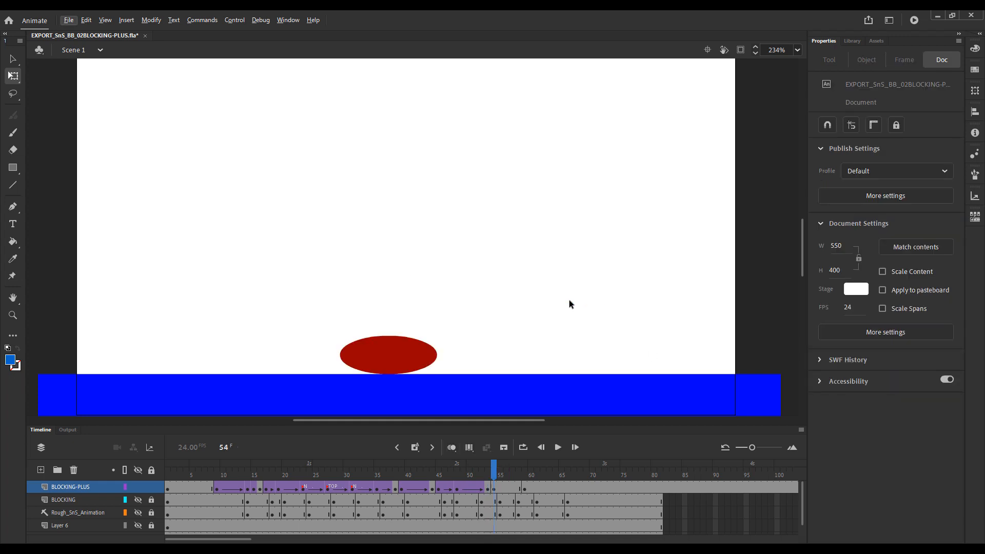
key(comma)
key(period)
key(comma)
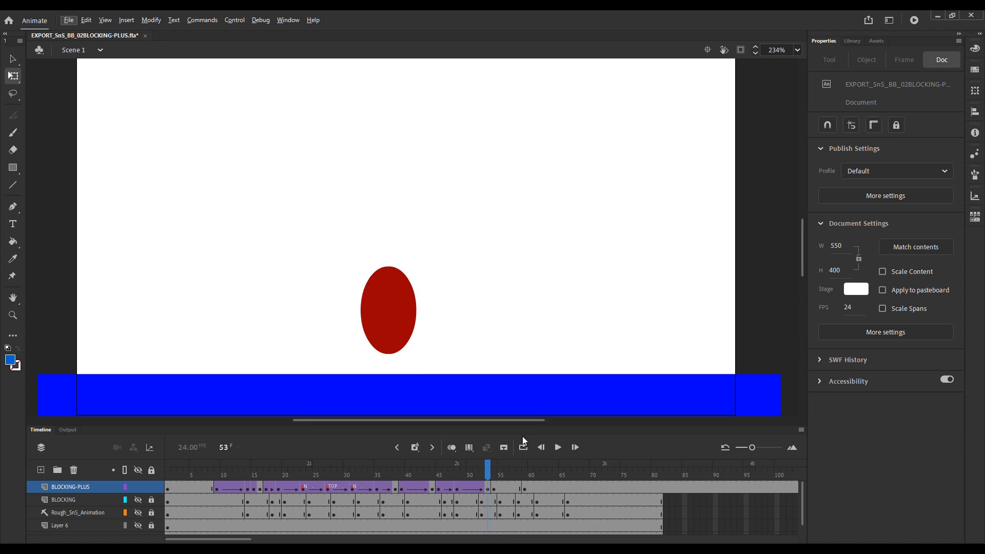
key(comma)
key(period)
key(period)
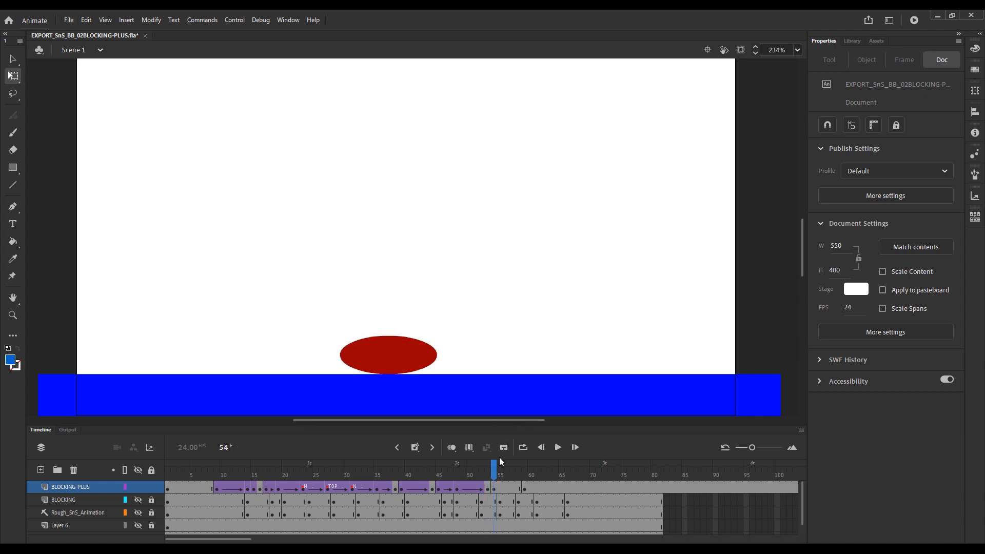
key(comma)
key(period)
Replay the small second bounce to check its timing, then return to the squash at frame 54.
drag(493, 469, 459, 479)
key(Return)
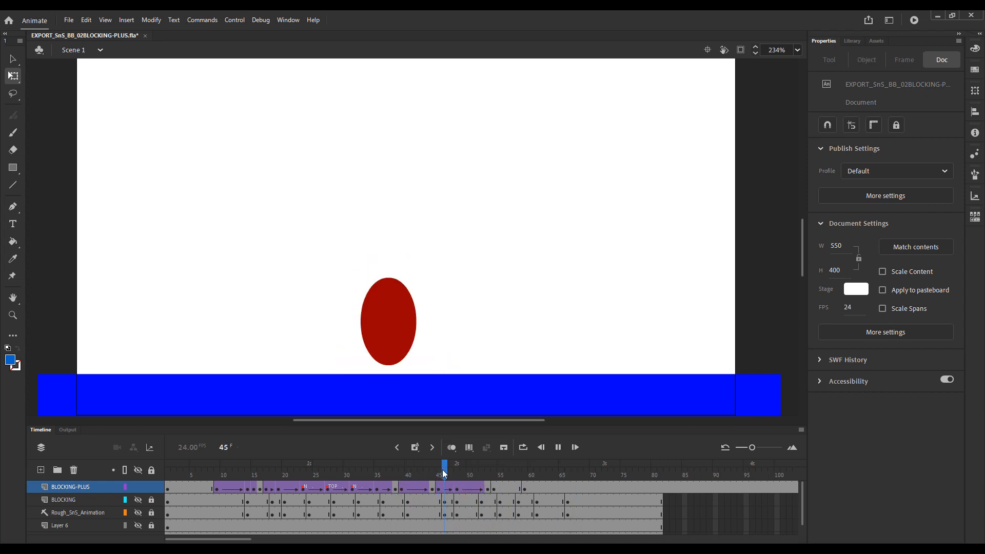
key(Return)
mouse_move(507, 469)
mouse_down()
mouse_move(494, 477)
mouse_move(531, 476)
mouse_move(494, 482)
mouse_up()
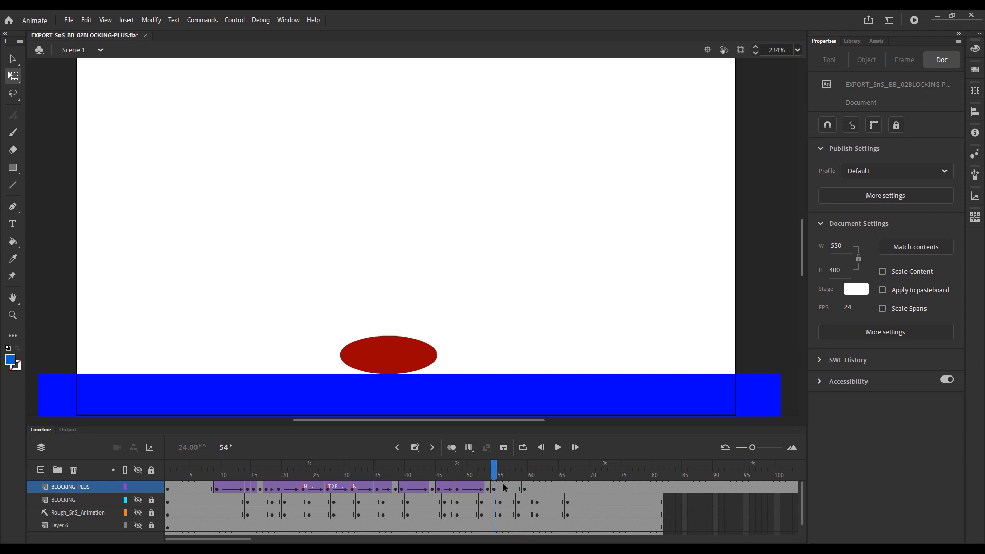
Insert three frames into the squash span after frame 54 on BLOCKING-PLUS, moving the round-ball keyframe to frame 62.
key(alt)
click(496, 474)
click(494, 474)
mouse_move(505, 472)
mouse_down()
mouse_move(526, 473)
mouse_move(507, 474)
mouse_up()
click(518, 488)
key(F5)
key(F5)
key(F5)
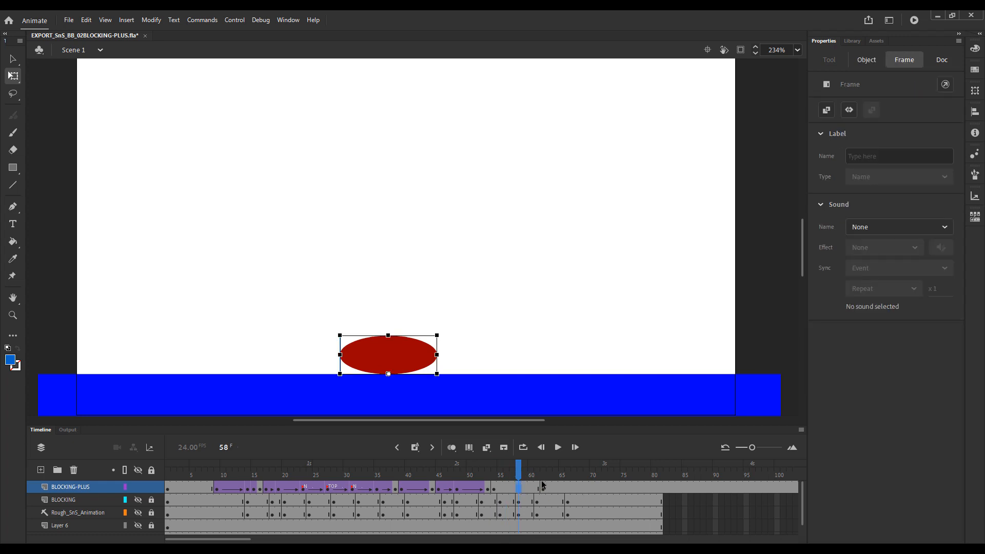
Create a classic tween from the squash at frame 54 to the round ball at frame 62 and check its spacing with onion skinning.
drag(517, 473, 506, 475)
click(493, 488)
right_click(494, 488)
click(569, 189)
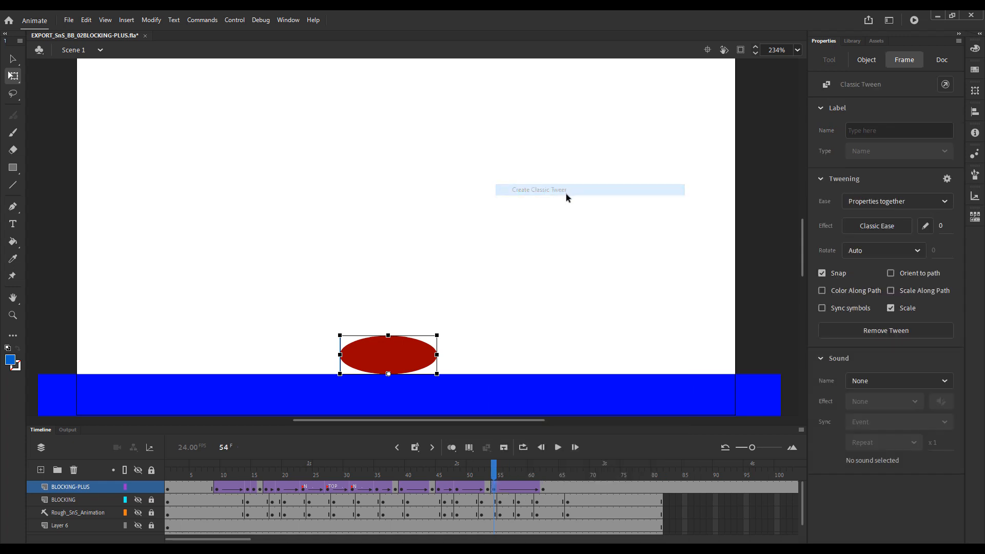
click(452, 447)
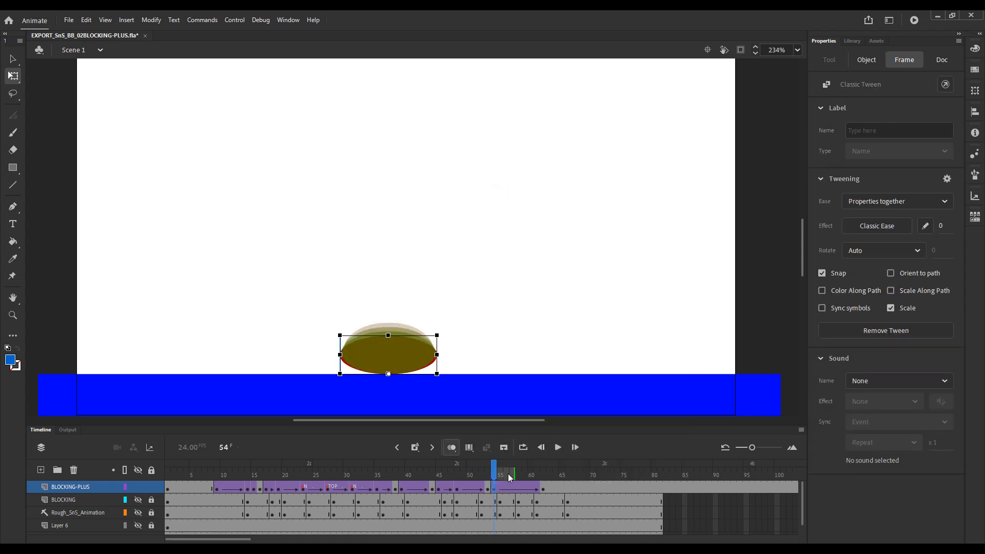
drag(512, 472, 544, 472)
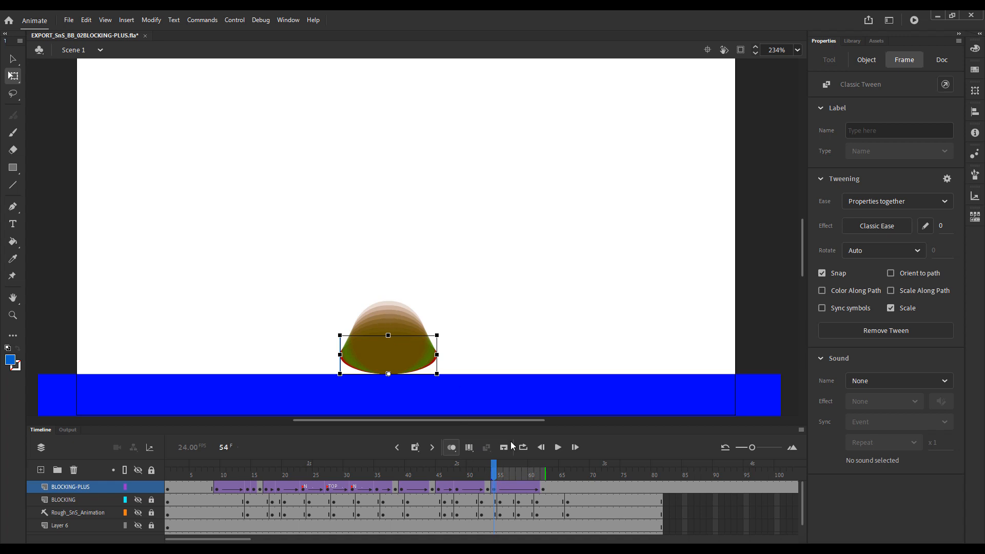
click(452, 449)
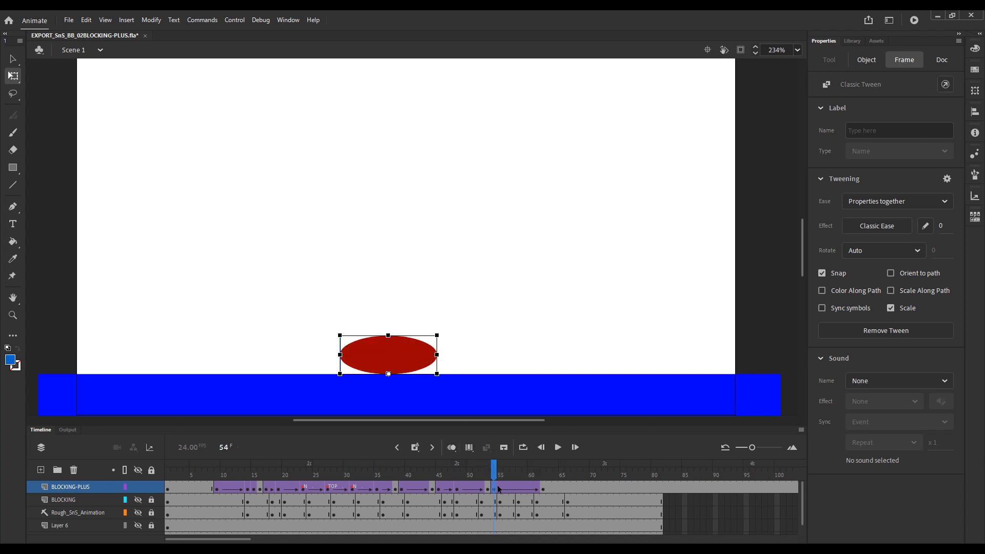
Insert one more frame across the layers within the final squash recovery, extending its tween to the keyframe at frame 63.
drag(494, 472, 516, 485)
key(F5)
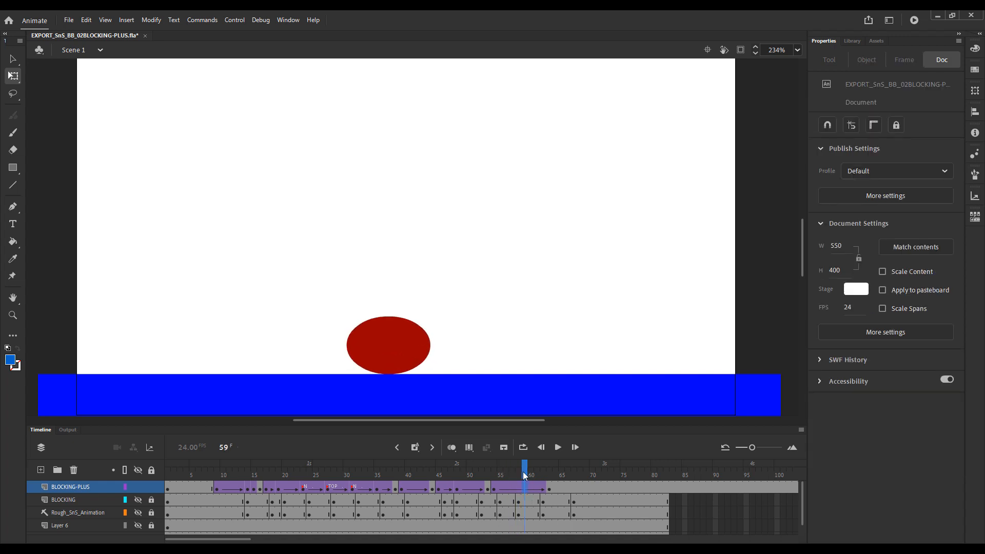
Insert a keyframe at frame 58 on BLOCKING-PLUS, splitting the final squash recovery tween.
click(517, 476)
click(519, 488)
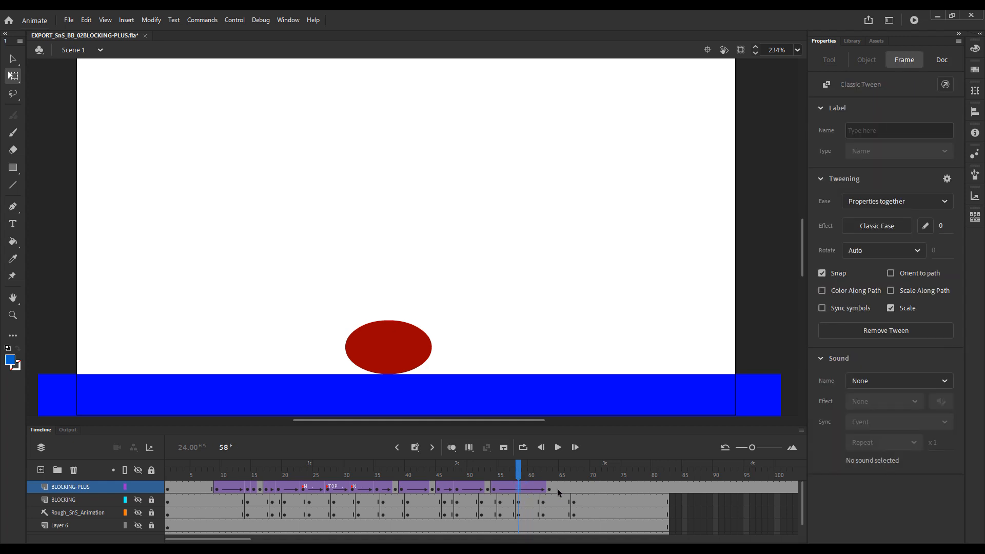
key(F6)
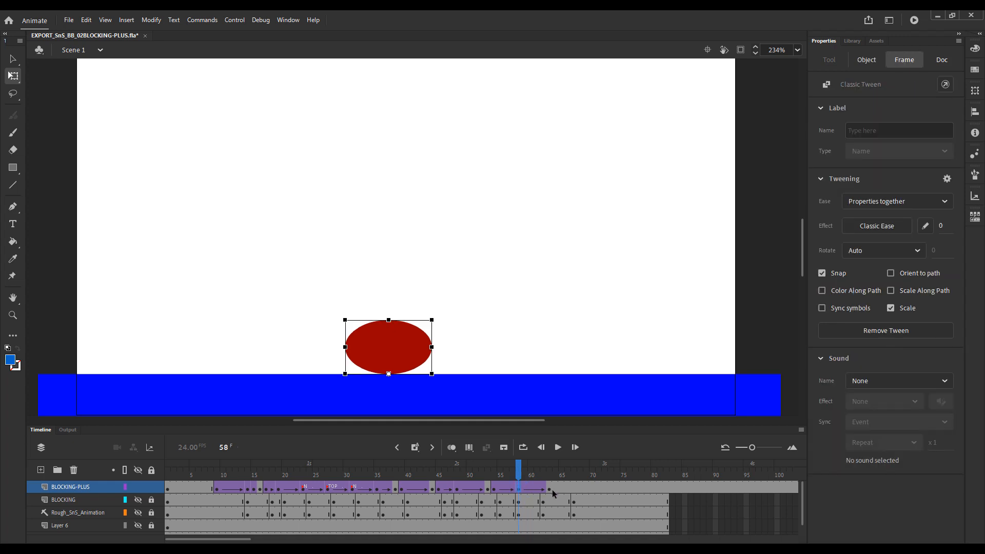
Set the ease of the classic tween starting at frame 54 to -100, comparing the spacing with onion skins limited to frame 58.
click(500, 488)
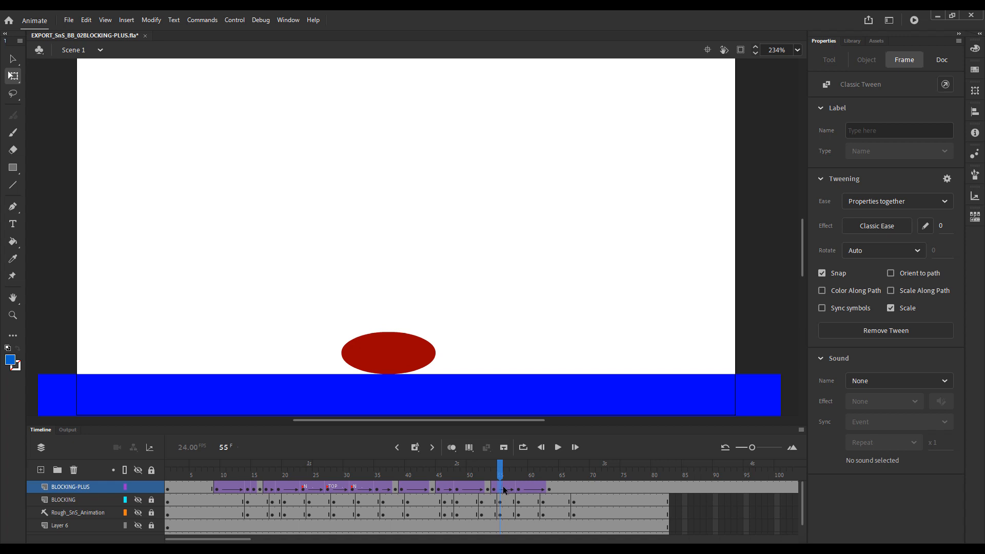
click(495, 490)
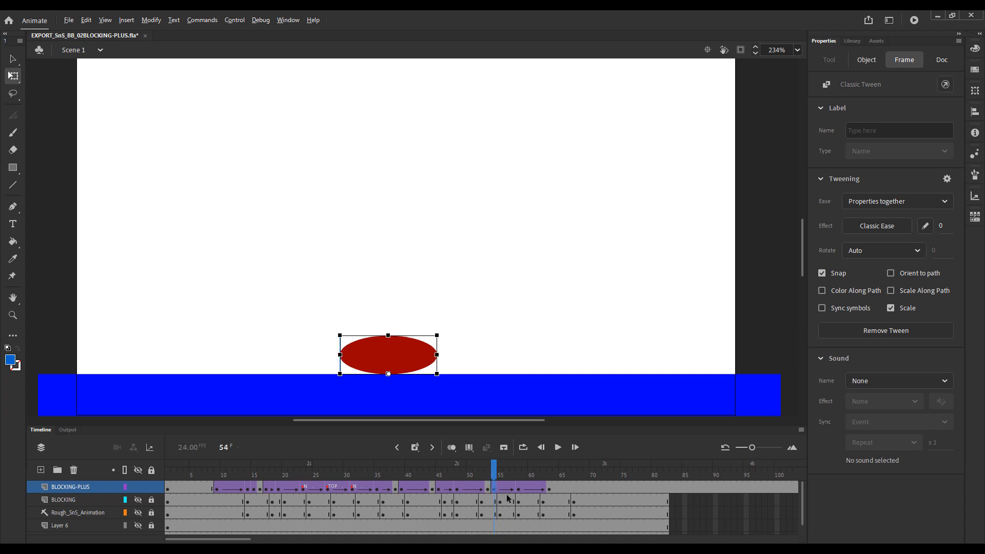
key(alt+period)
key(alt+comma)
click(506, 489)
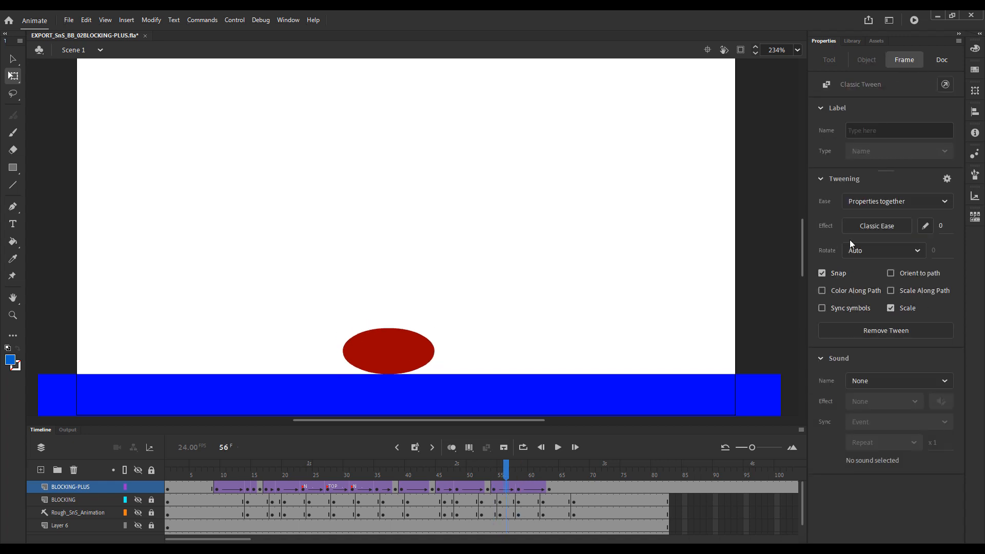
key(alt+comma)
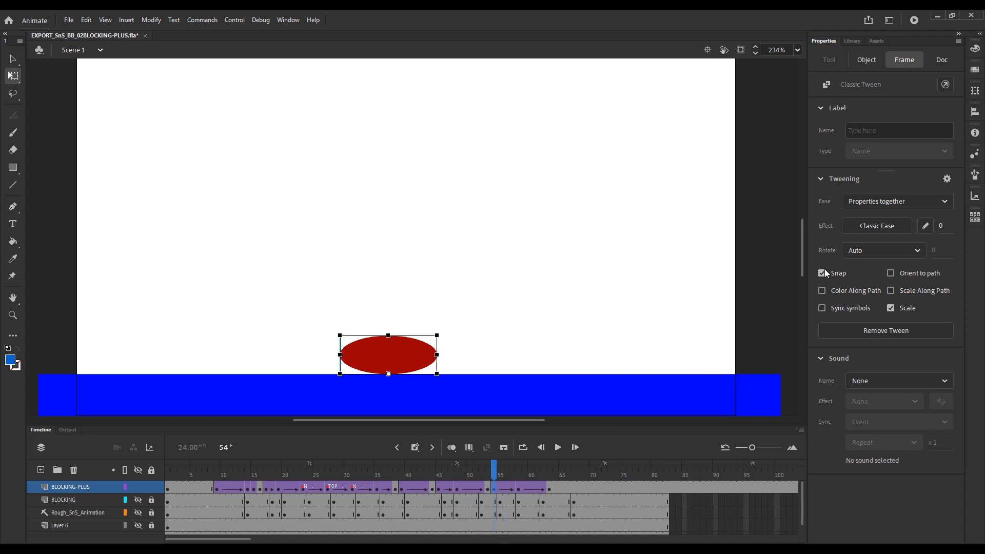
drag(940, 227, 948, 226)
click(451, 447)
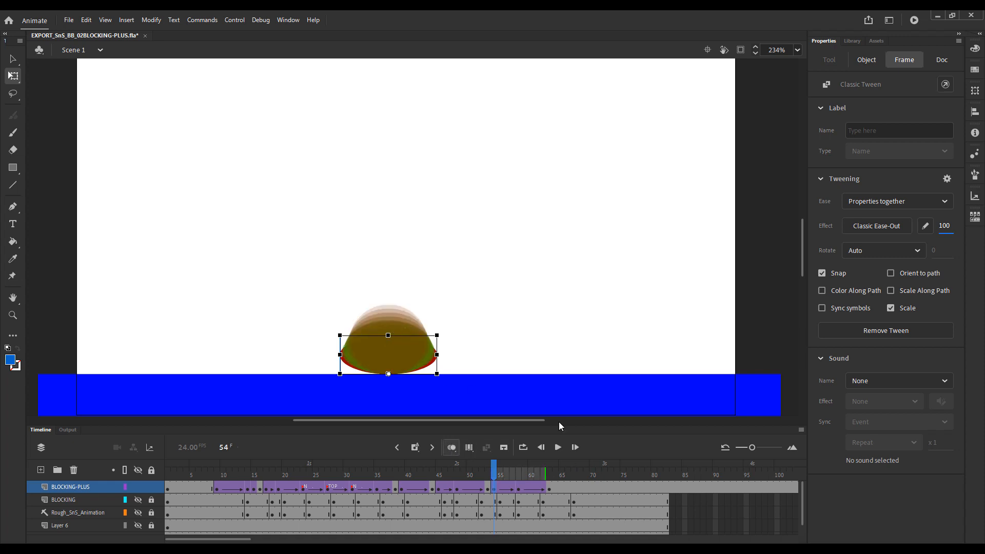
drag(545, 474, 520, 475)
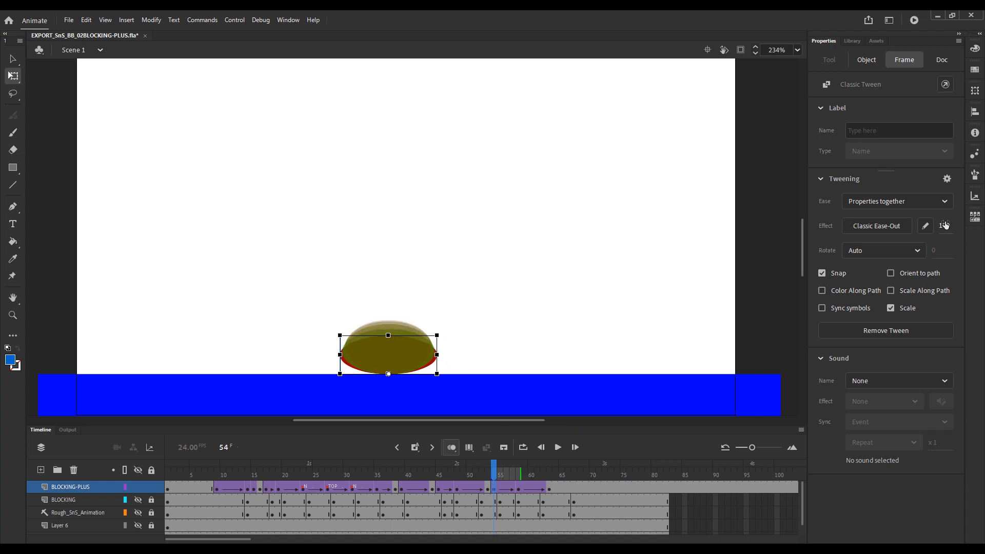
drag(944, 226, 819, 224)
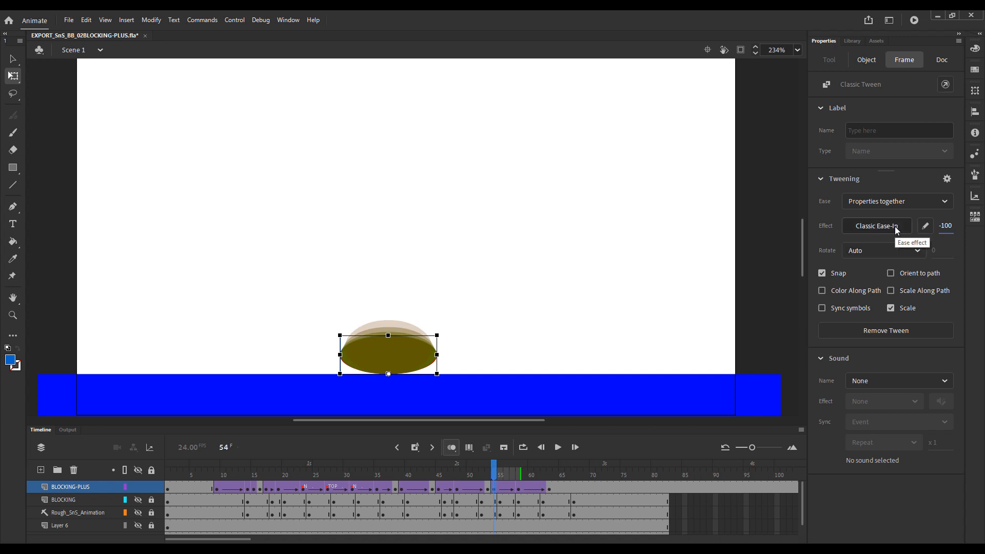
Set the ease of the classic tween starting at frame 58 to 100, turn off onion skinning and replay the final settle.
click(517, 487)
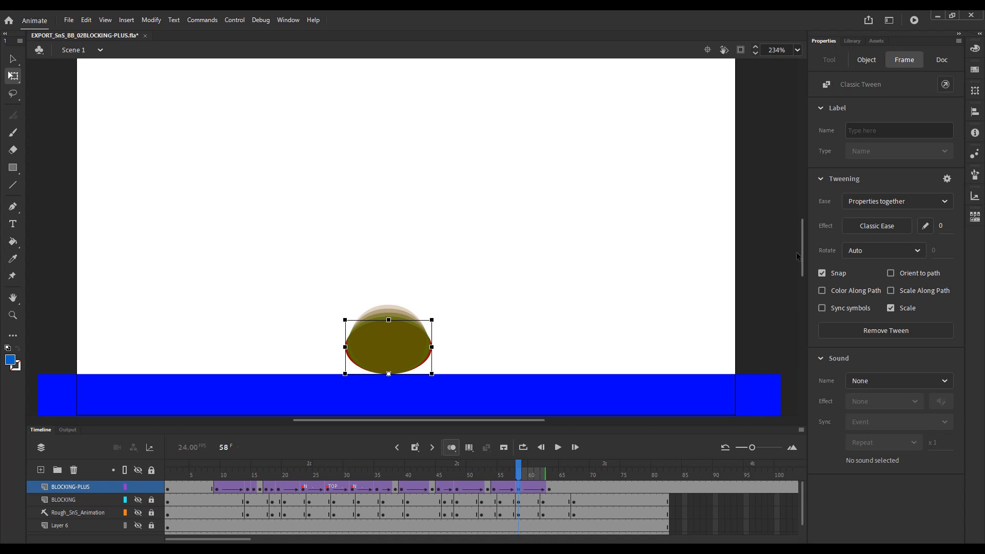
drag(941, 229, 974, 226)
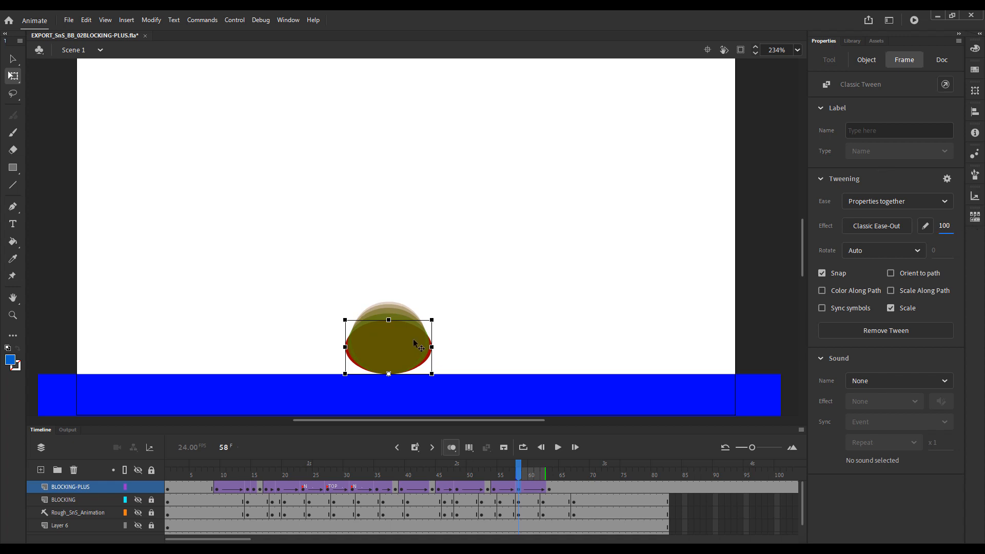
click(451, 447)
drag(512, 463, 474, 475)
click(465, 472)
key(Return)
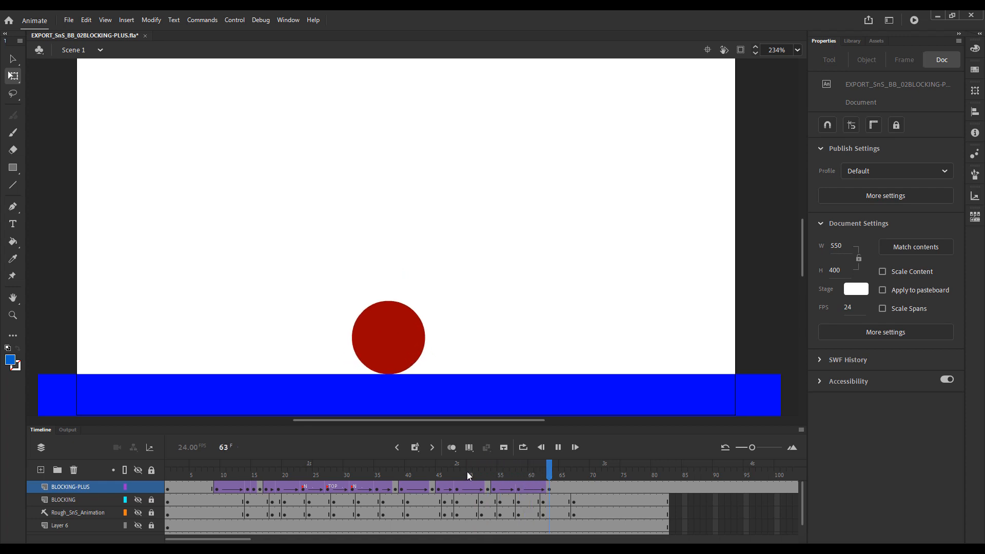
Insert one frame before and two frames after the middle keyframe of the final squash recovery across the layers, and replay the animation.
click(504, 473)
key(F5)
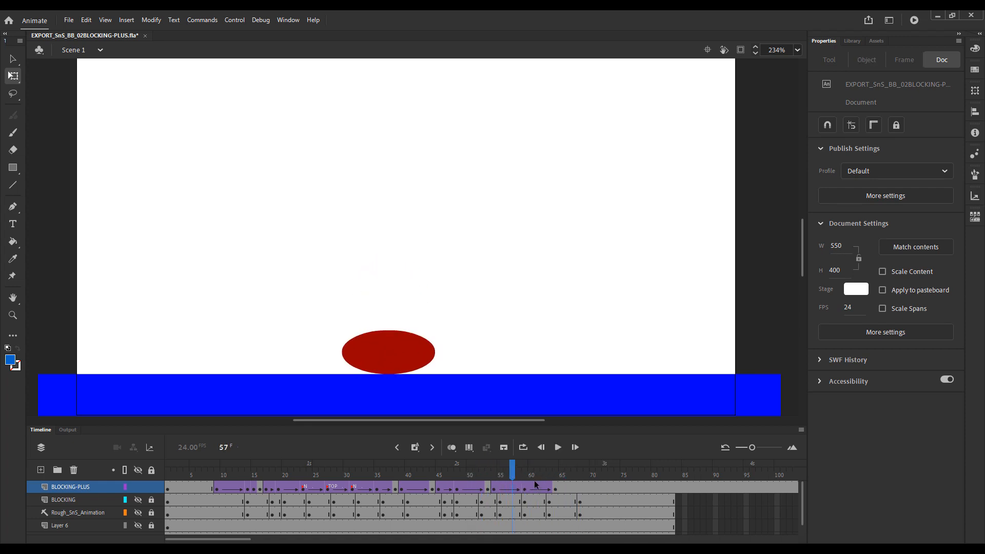
click(546, 472)
key(F5)
key(F5)
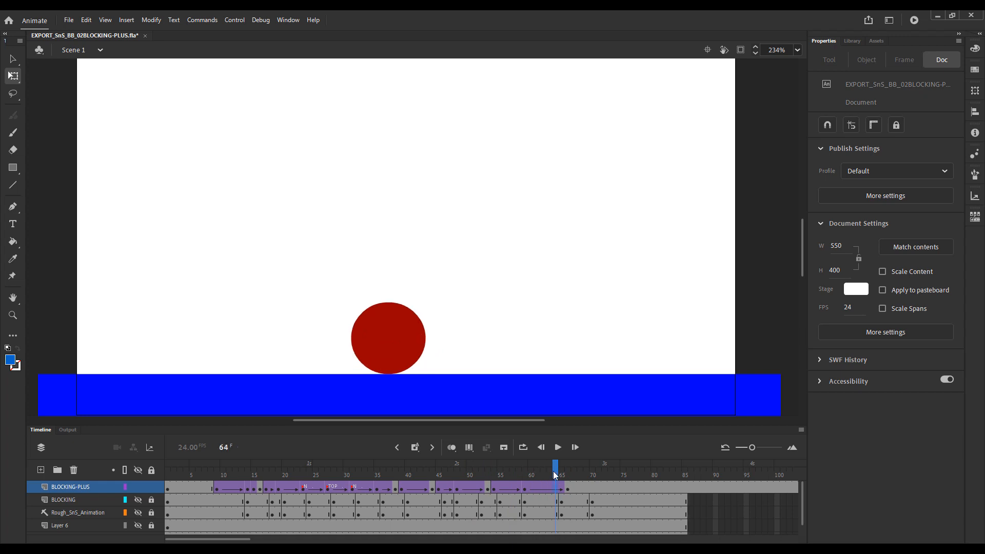
click(475, 473)
key(Return)
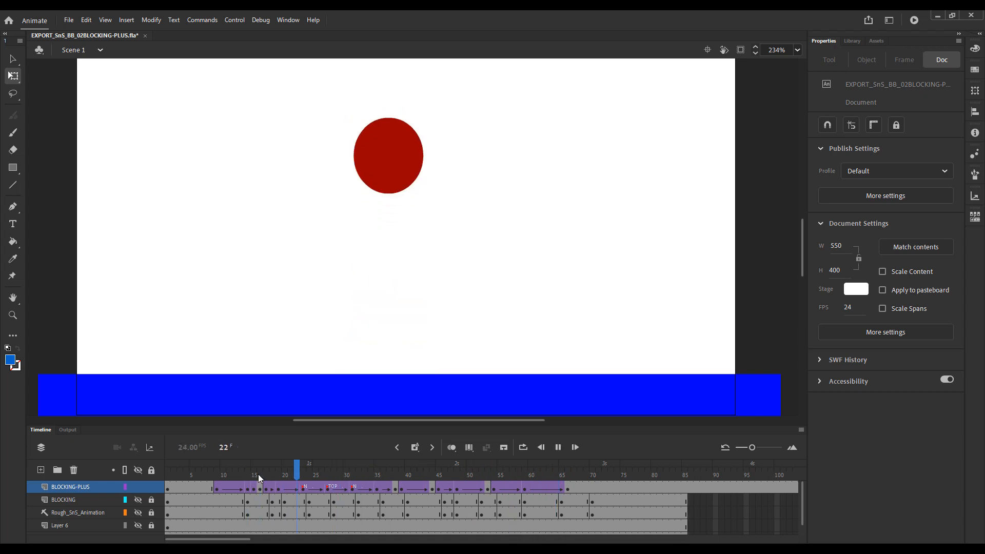
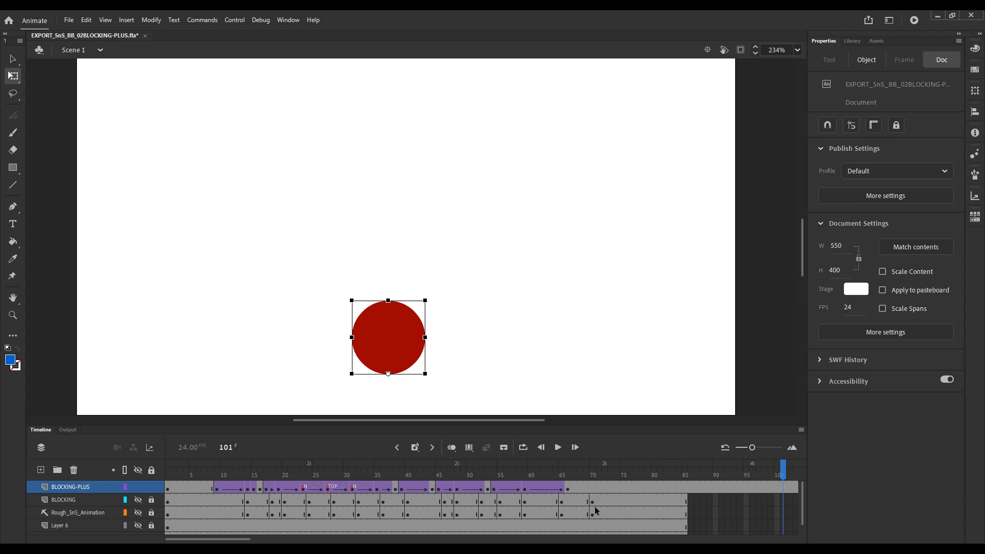
Delete the BLOCKING layer and undo the deletion.
click(538, 472)
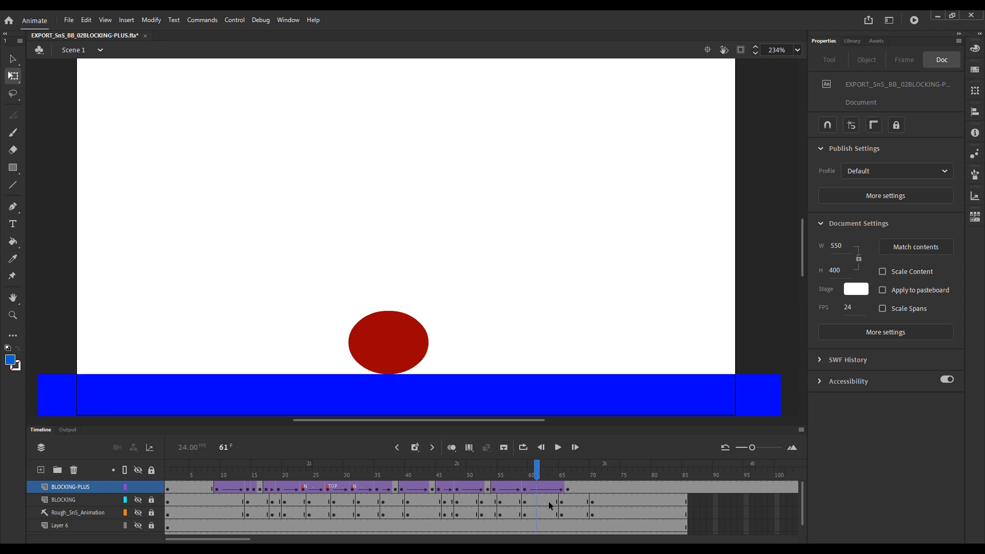
click(91, 500)
right_click(87, 500)
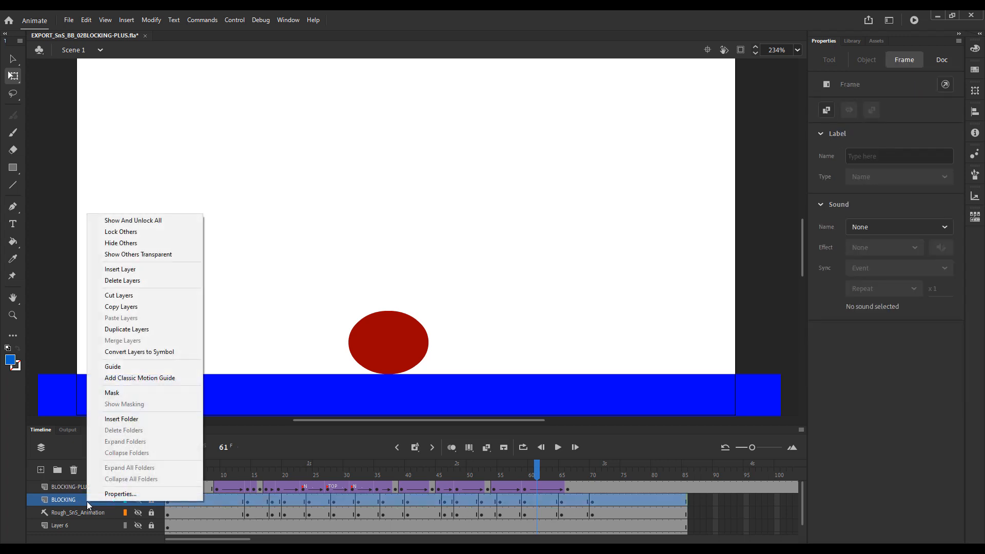
click(156, 279)
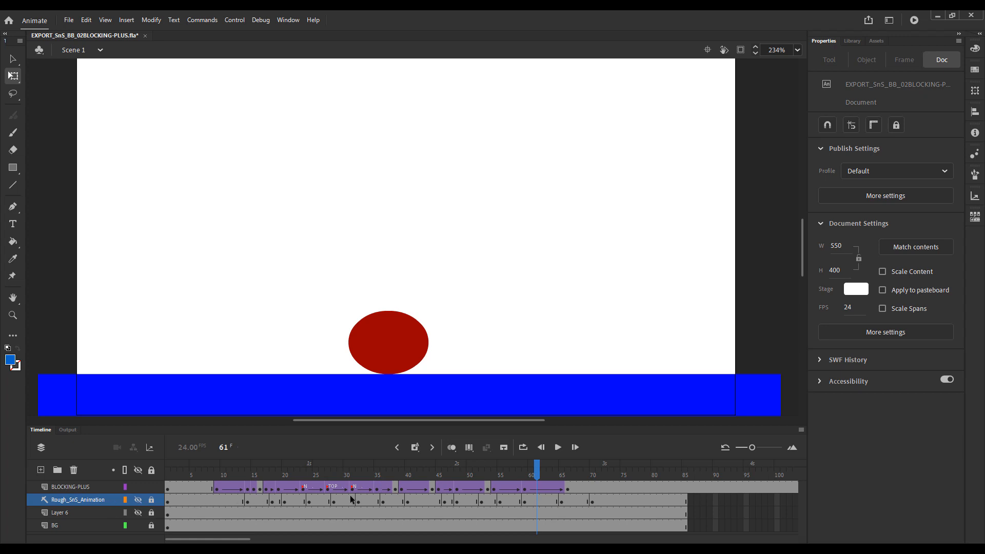
key(ctrl+z)
Remove the surplus frames after frame 85 on BLOCKING-PLUS so it ends level with the BLOCKING layer.
click(549, 513)
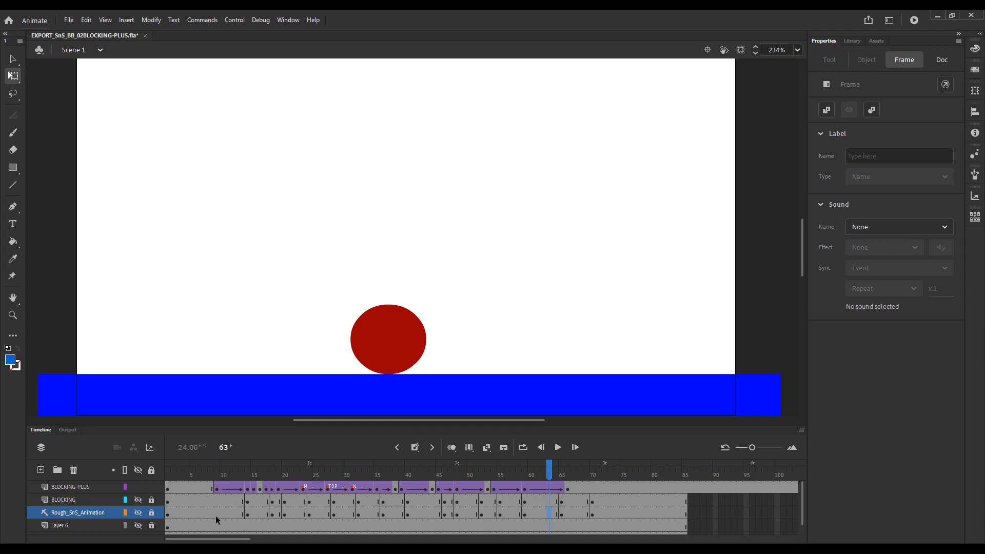
click(75, 500)
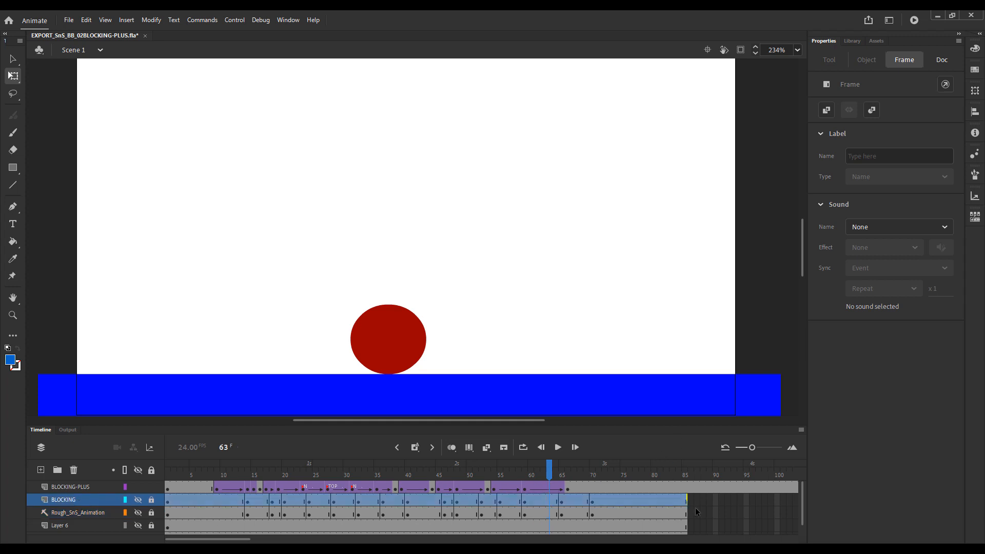
drag(716, 514, 738, 506)
drag(592, 468, 477, 470)
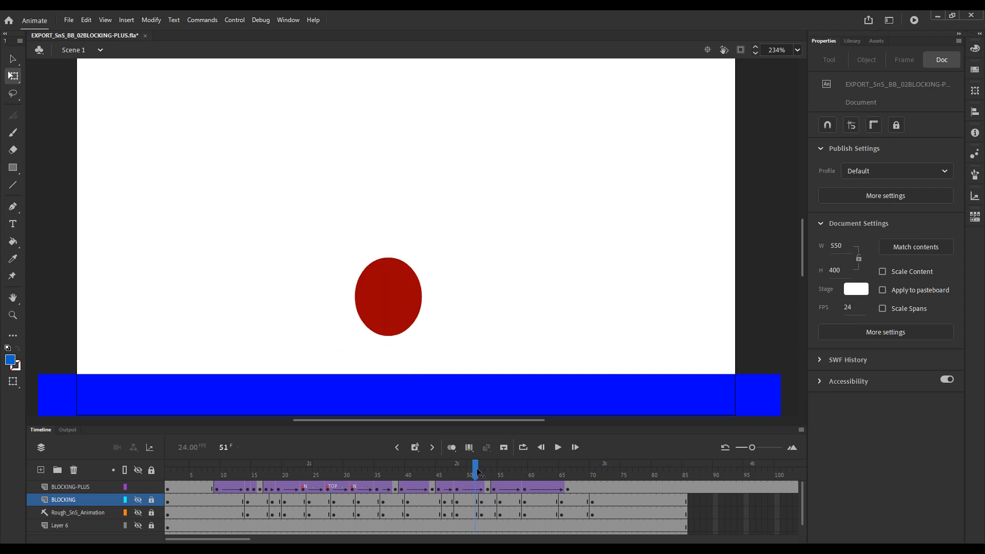
key(Return)
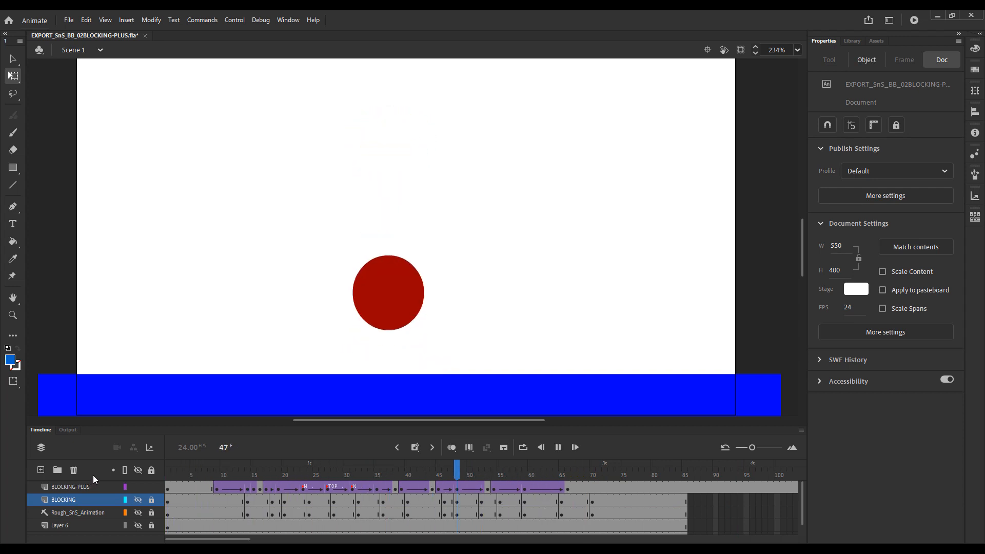
key(Return)
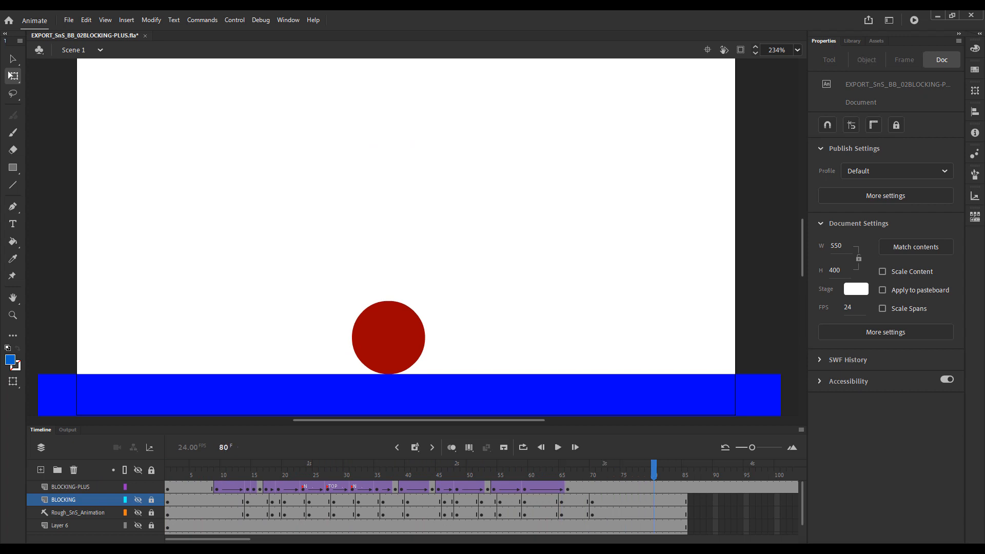
click(691, 487)
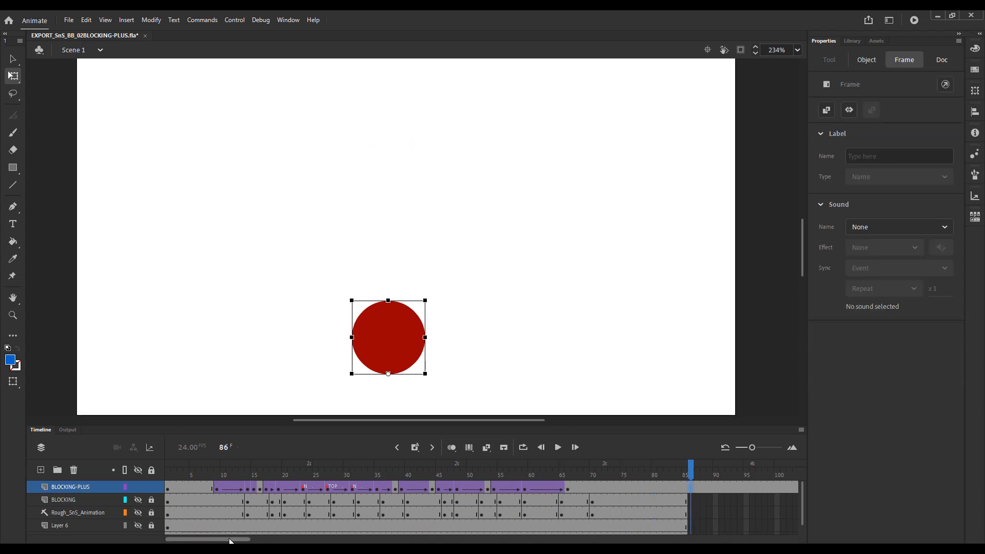
drag(229, 540, 310, 540)
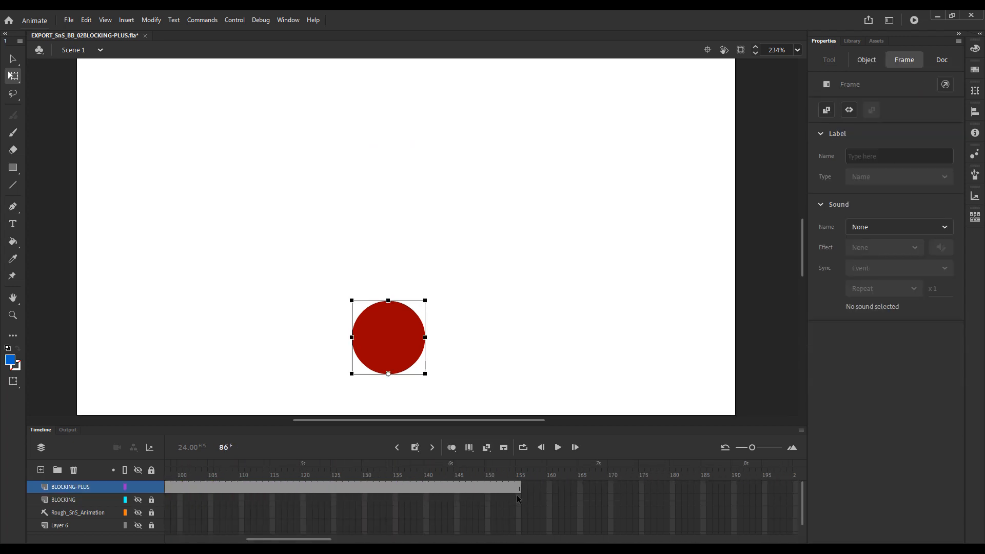
drag(519, 487, 552, 490)
key(shift+F5)
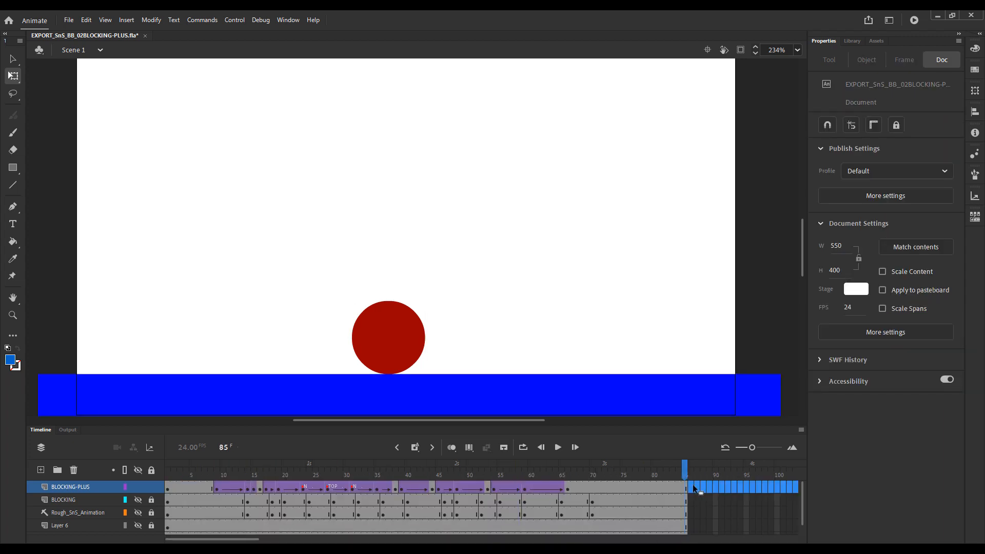
Replay the animation and insert two frames on BLOCKING-PLUS between the first N label and the TOP label.
drag(687, 466, 112, 474)
key(Return)
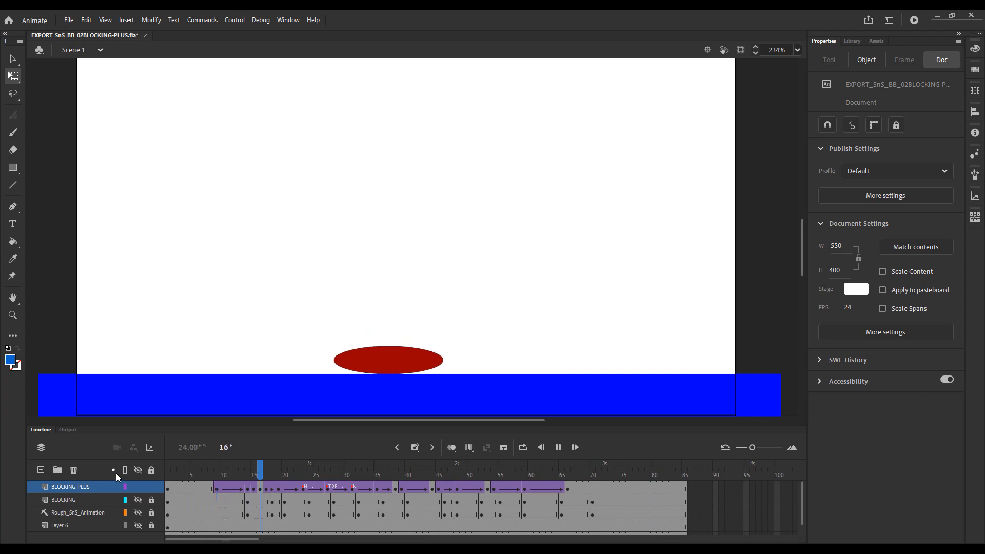
key(Return)
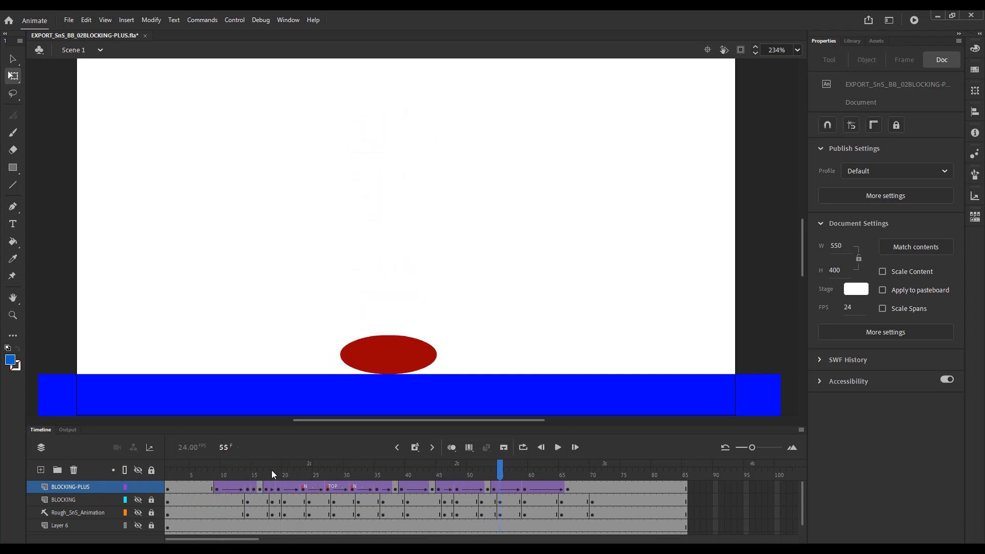
drag(273, 470, 150, 468)
key(Return)
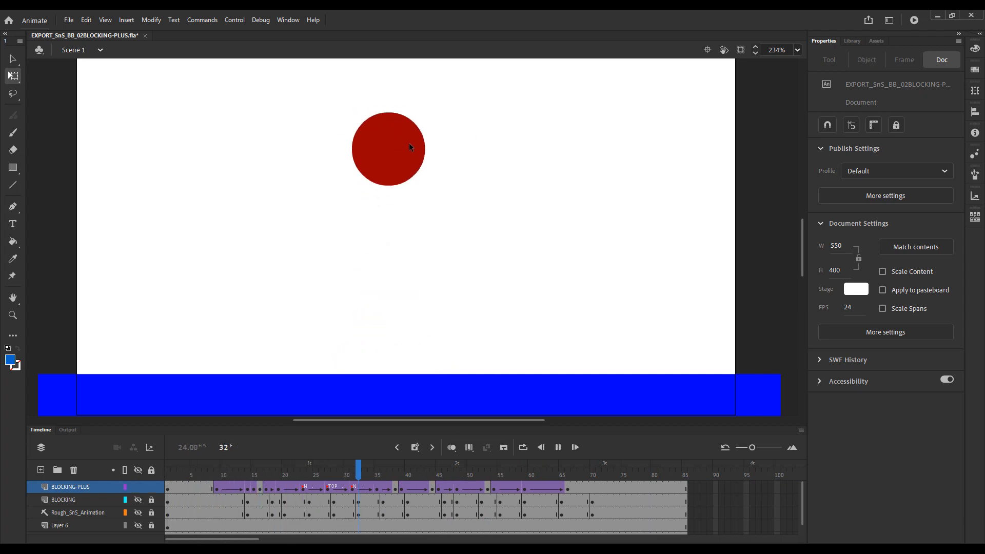
key(Return)
drag(360, 477, 330, 481)
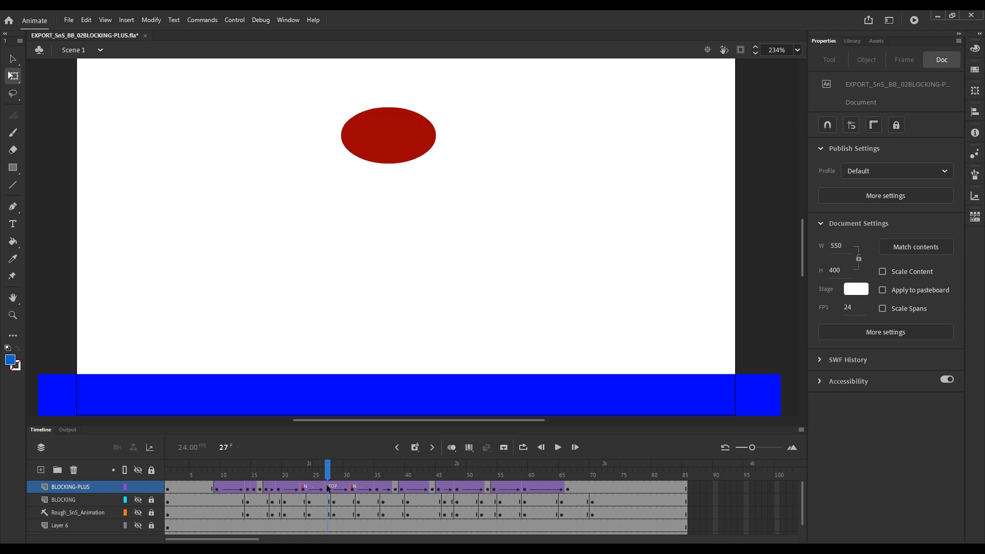
click(319, 488)
key(F5)
key(F5)
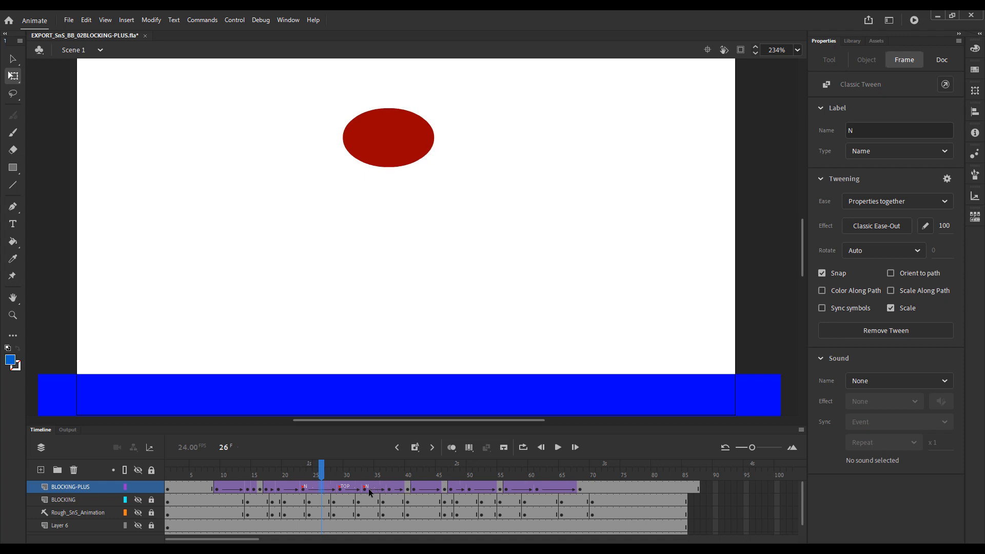
Insert two frames on BLOCKING-PLUS between the TOP label and the second N label, and replay the bounce.
click(358, 489)
key(F5)
key(F5)
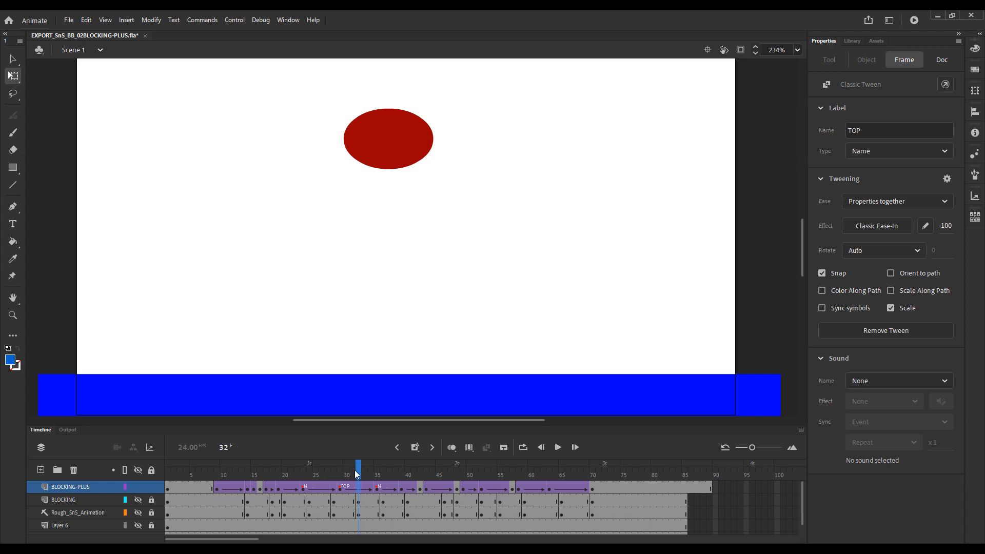
drag(358, 469, 142, 486)
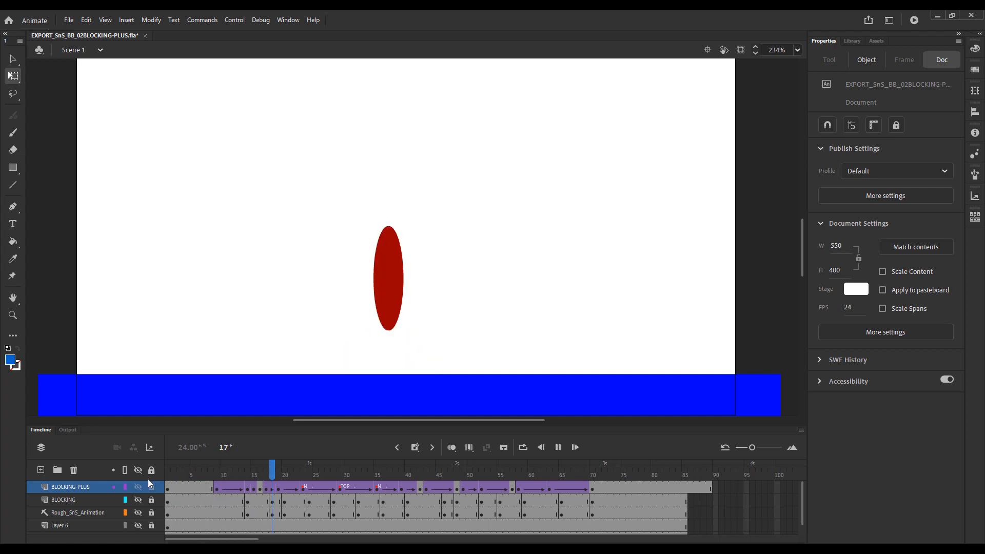
key(Return)
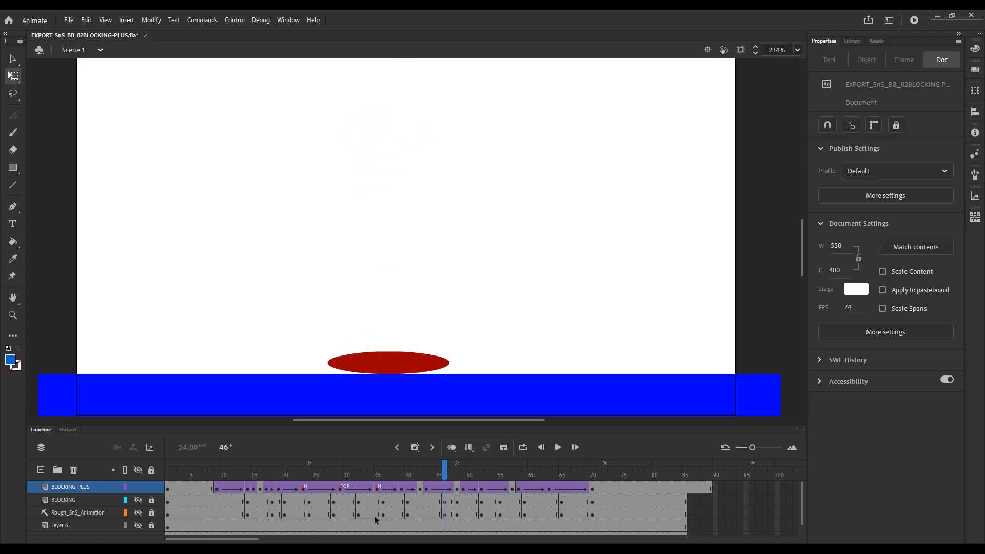
Remove one frame from the tween after the TOP label on BLOCKING-PLUS and replay the bounce to check its hang time.
click(357, 490)
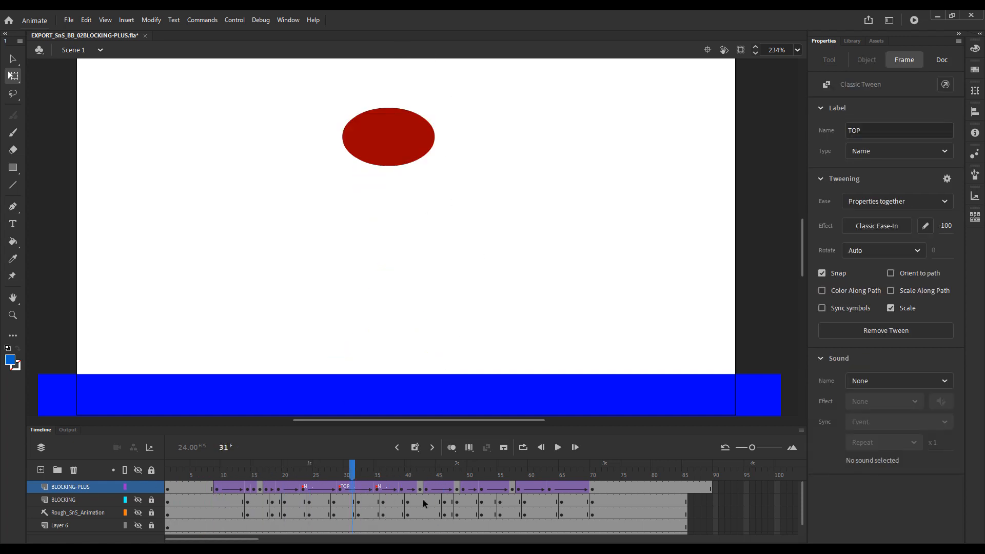
key(shift+F5)
drag(350, 473, 157, 473)
key(Return)
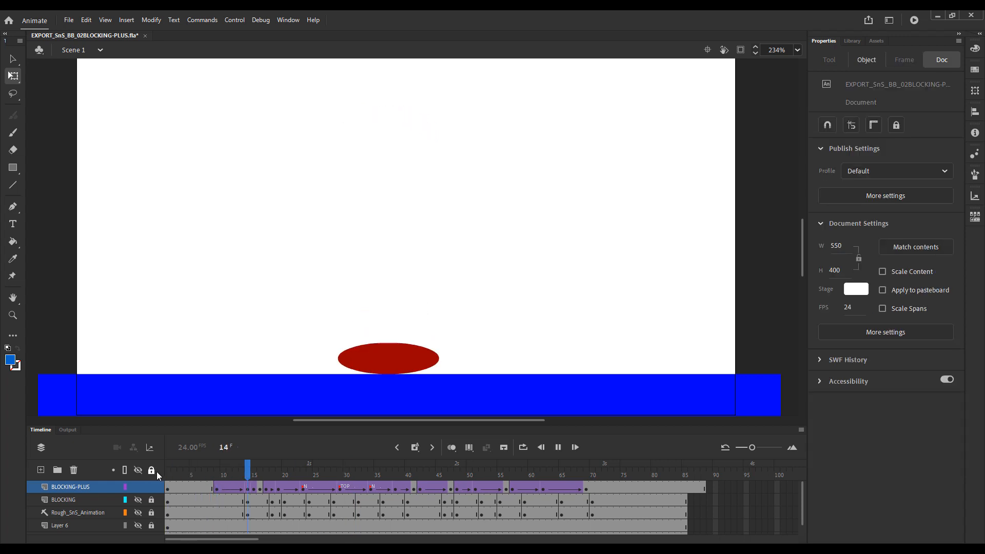
key(Return)
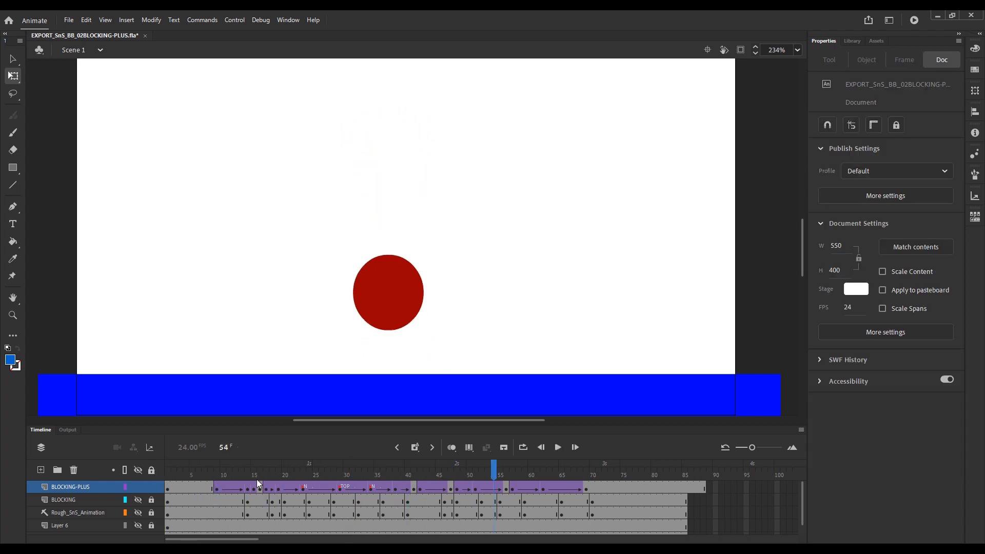
click(180, 472)
key(Return)
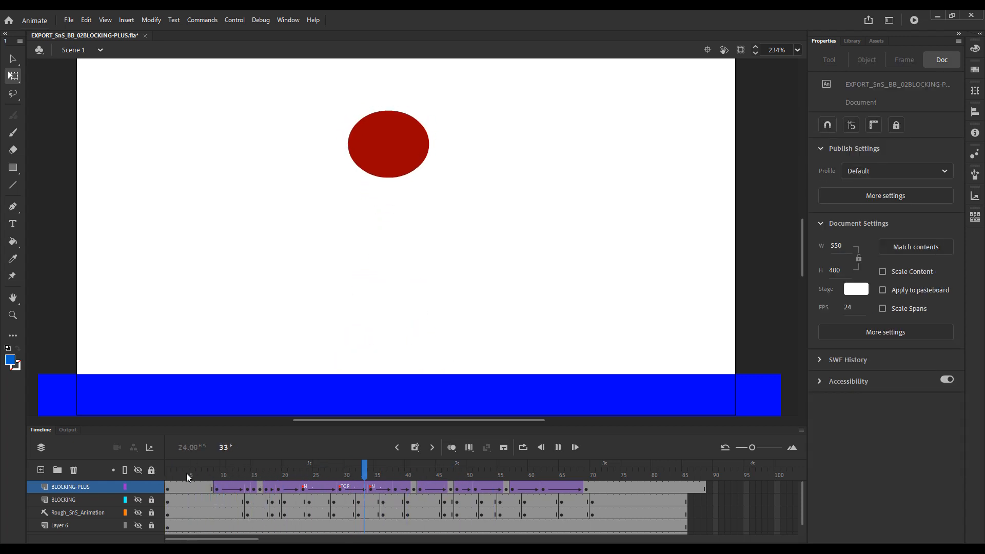
click(327, 472)
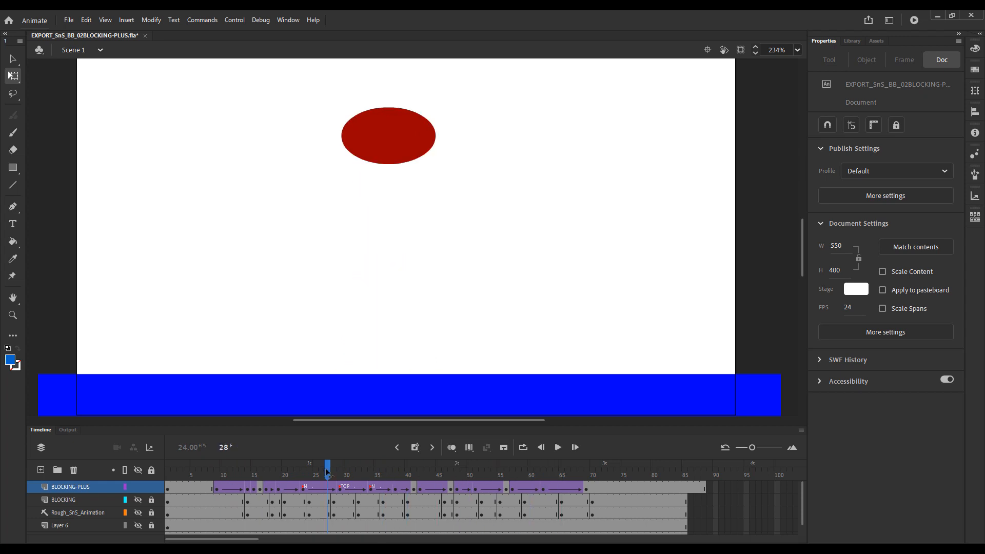
key(Return)
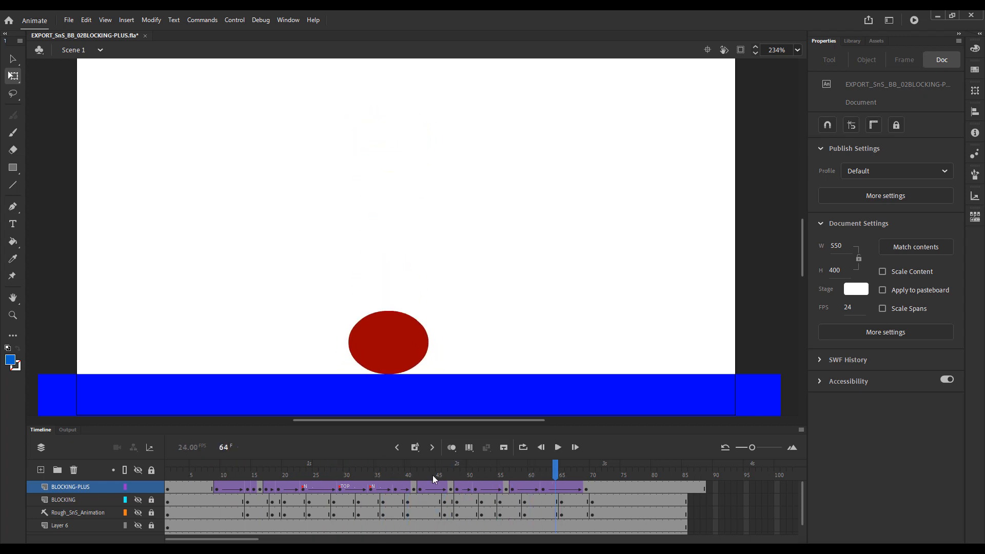
mouse_move(385, 474)
mouse_down()
mouse_move(485, 487)
mouse_move(376, 488)
mouse_up()
key(Return)
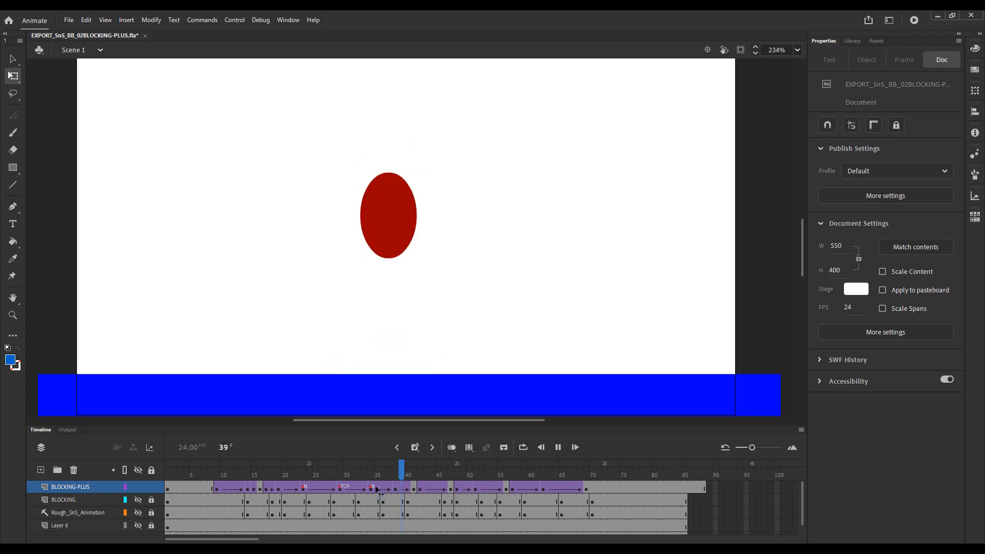
Insert one frame across the layers in the second bounce's rise near frame 49, and replay the animation.
click(466, 475)
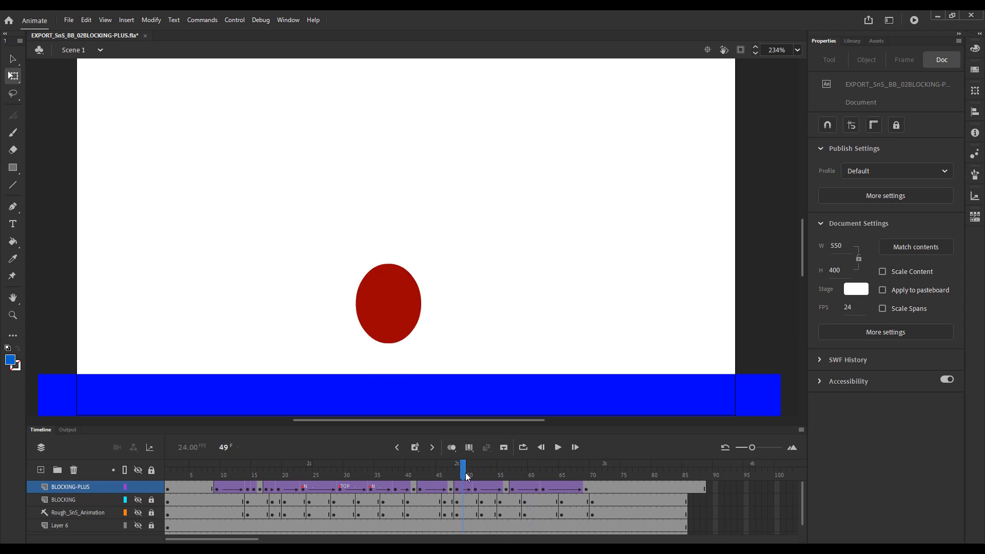
key(F5)
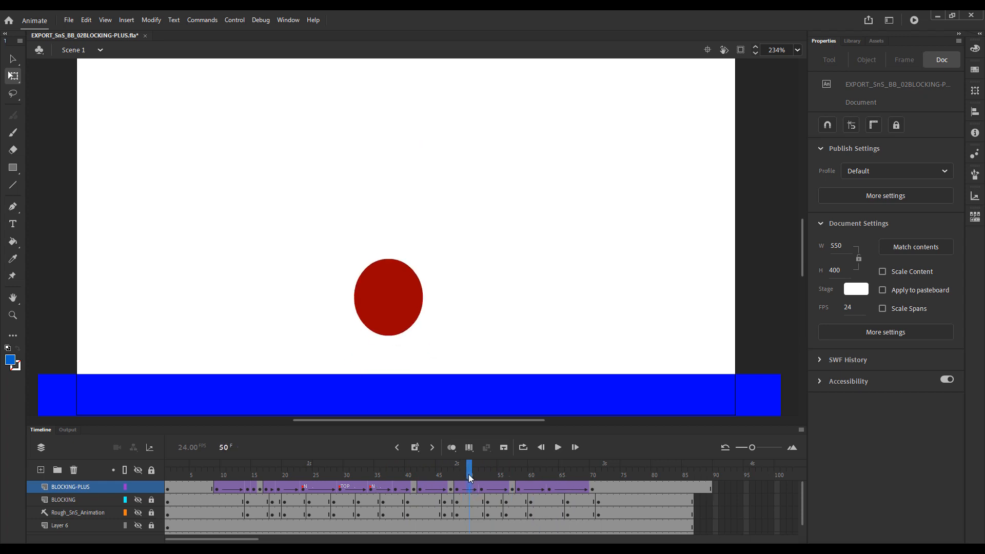
click(171, 469)
key(Return)
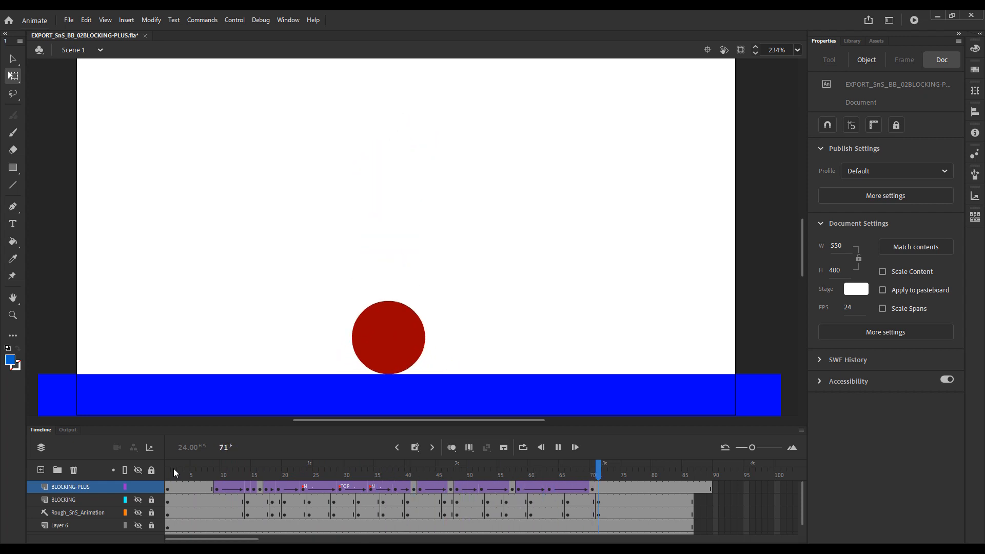
click(445, 472)
key(Return)
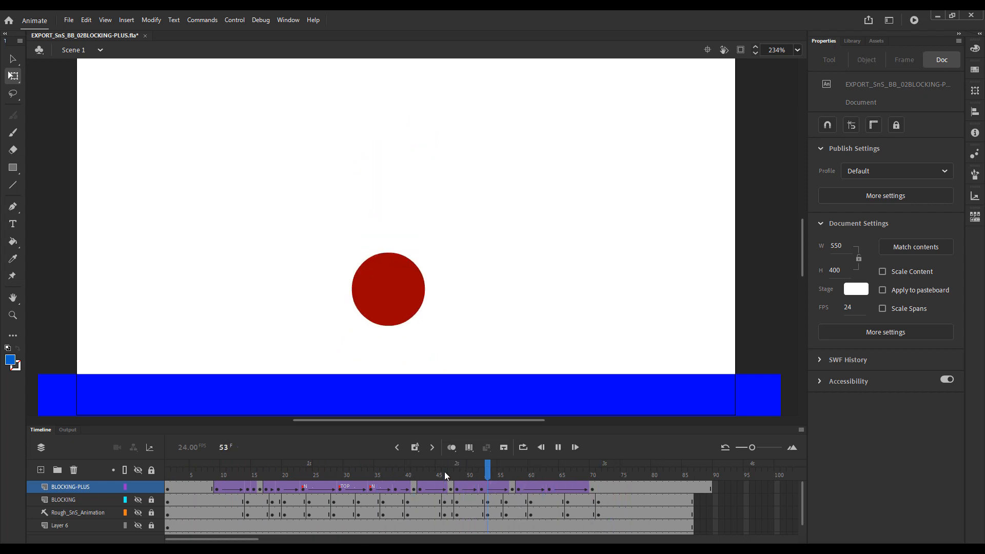
Insert another frame across the layers at frame 51, just before the second bounce's peak, and replay the result.
click(474, 475)
mouse_move(475, 477)
mouse_down()
mouse_move(484, 478)
mouse_move(476, 482)
mouse_up()
key(F5)
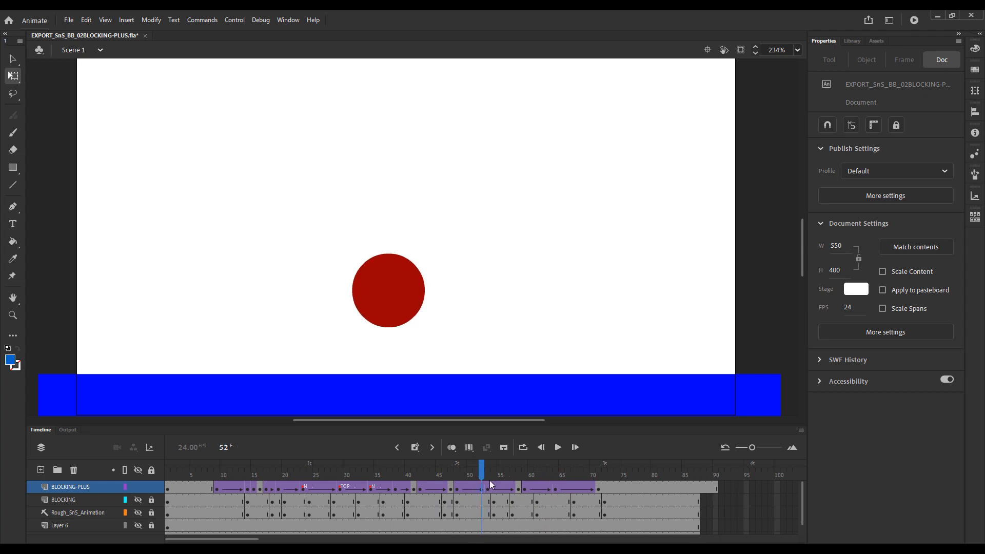
key(Return)
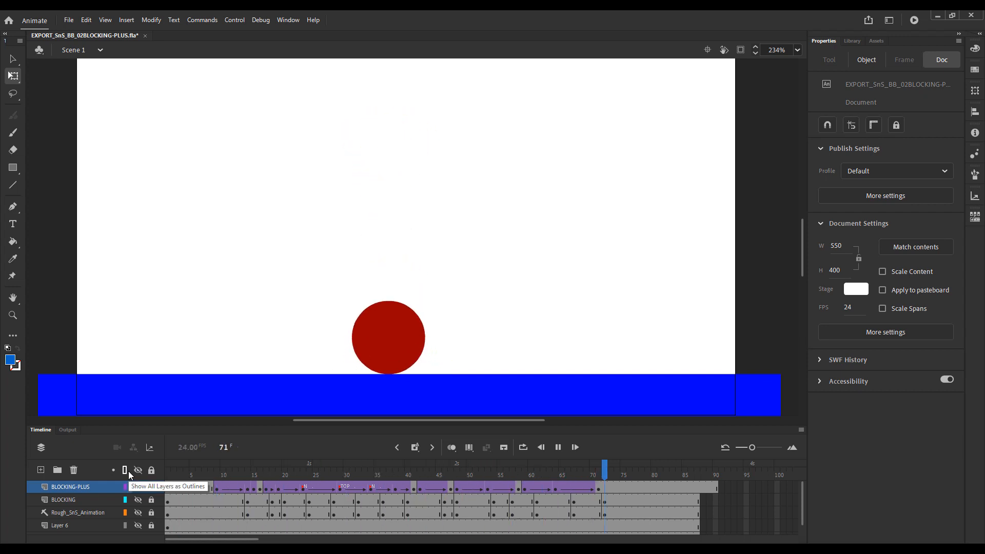
key(Return)
Remove two frames across the layers before the middle keyframe of the final squash recovery, replaying the animation between removals.
click(549, 475)
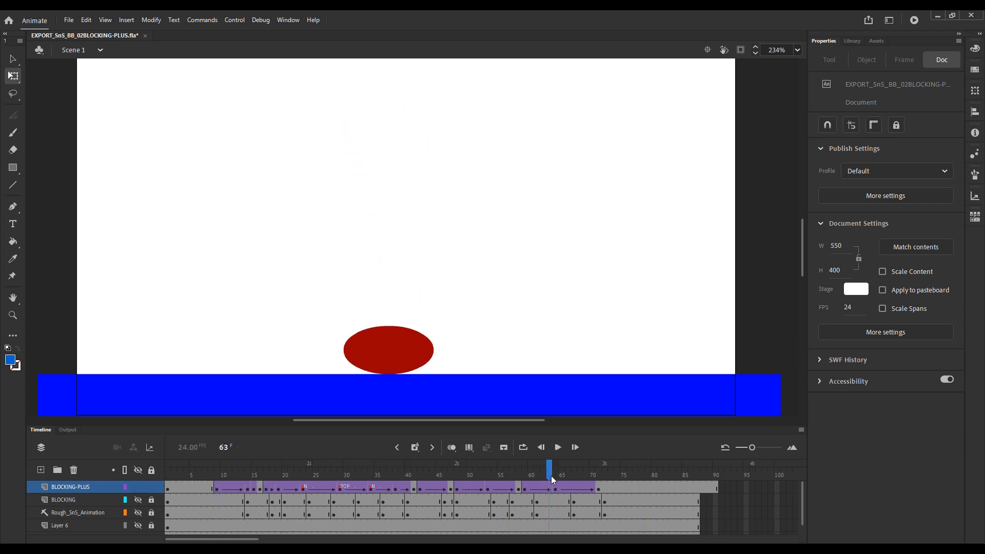
key(shift+F5)
drag(555, 476, 133, 473)
key(Return)
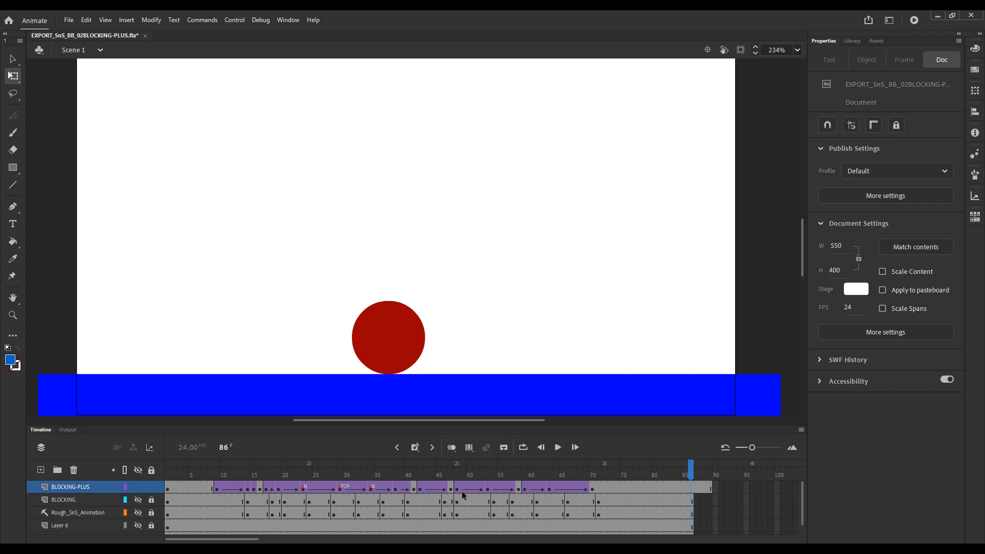
click(546, 476)
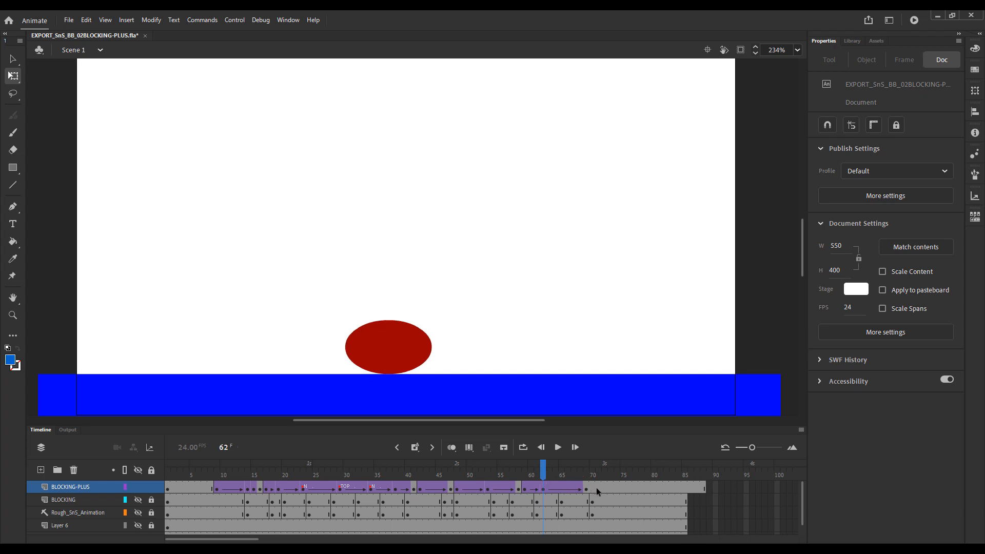
Replay the bounce and its final section to check the timing of the last squash recovery and settle.
drag(544, 478, 244, 464)
key(Return)
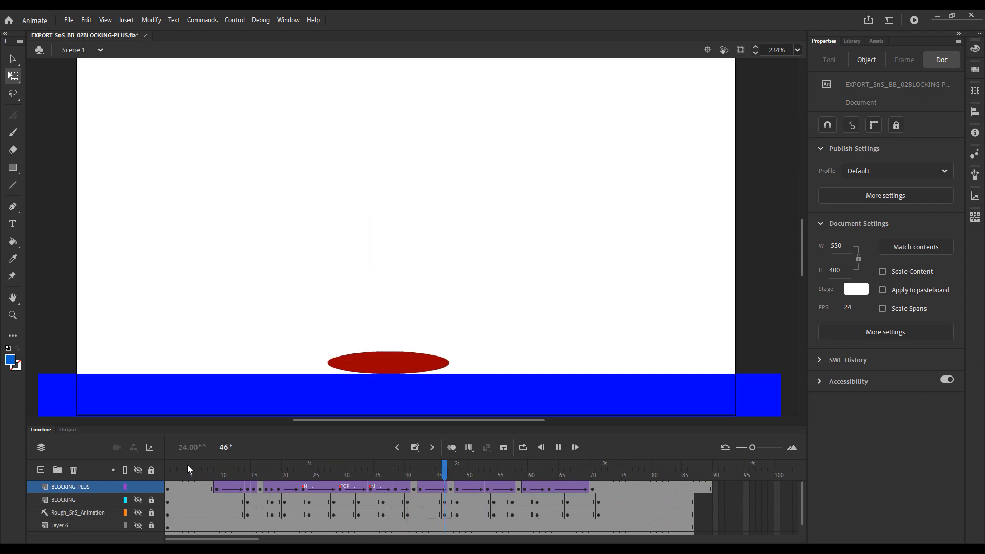
key(Return)
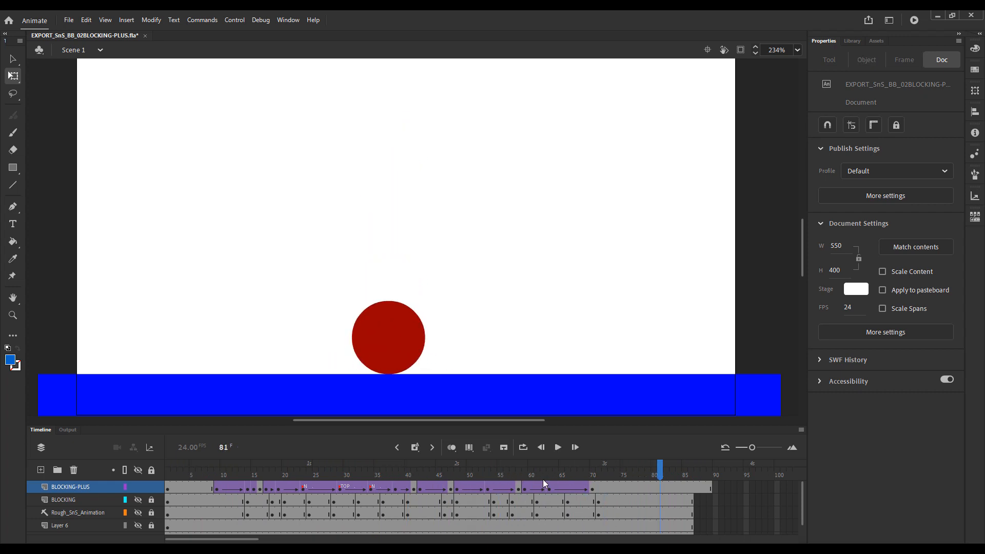
drag(540, 473, 511, 466)
key(Return)
Step back and forth between frames 16 and 17 to compare the first squash with the stretch that follows it.
drag(432, 475, 261, 492)
click(261, 488)
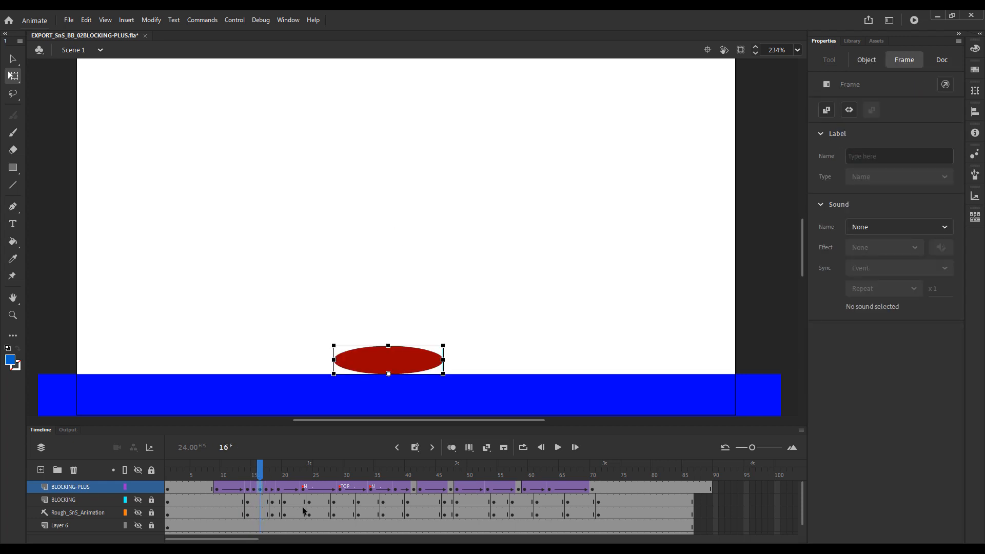
click(590, 260)
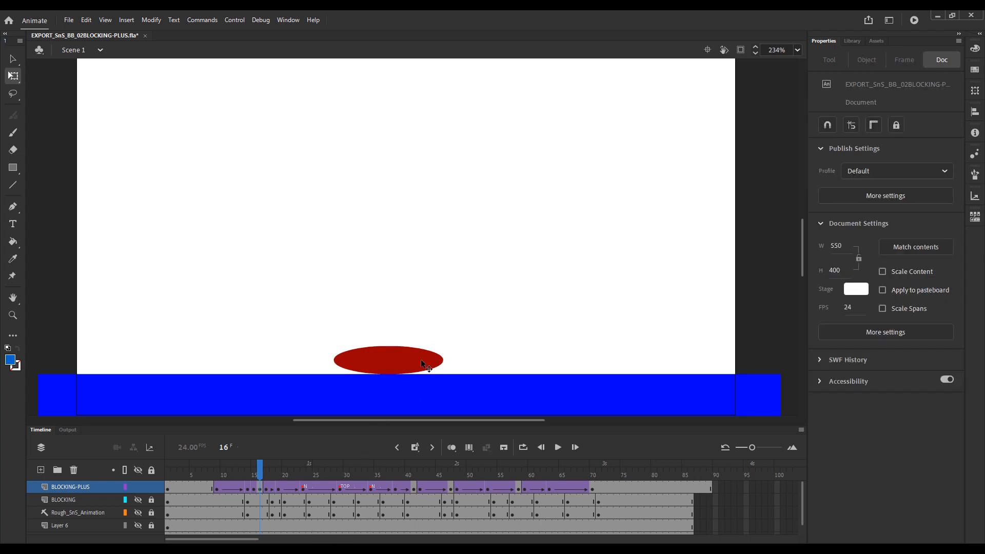
key(period)
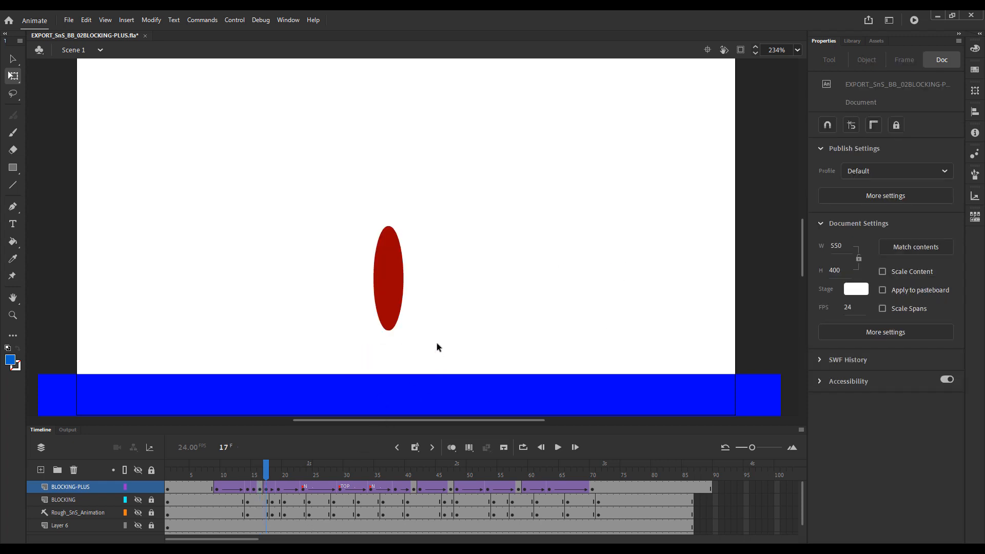
key(comma)
key(period)
key(comma)
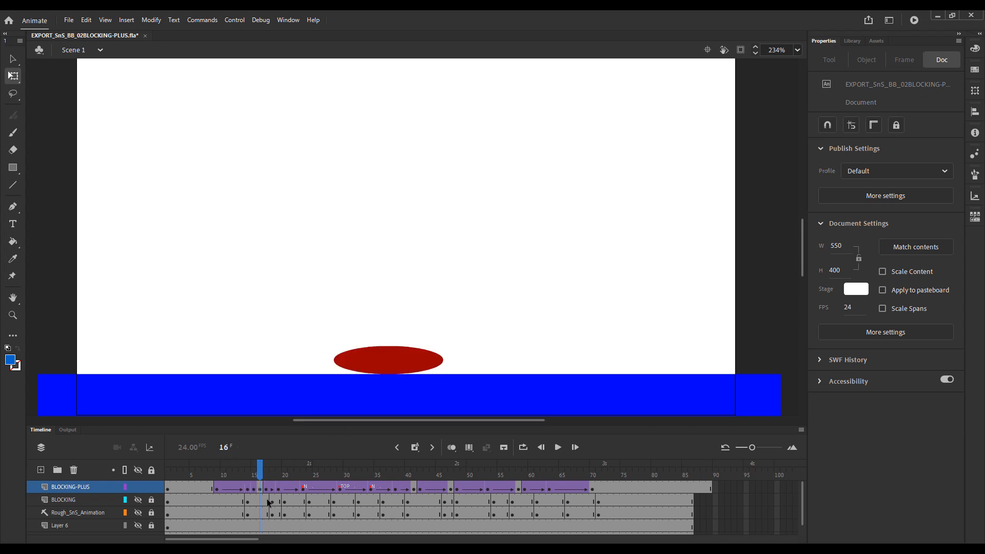
key(period)
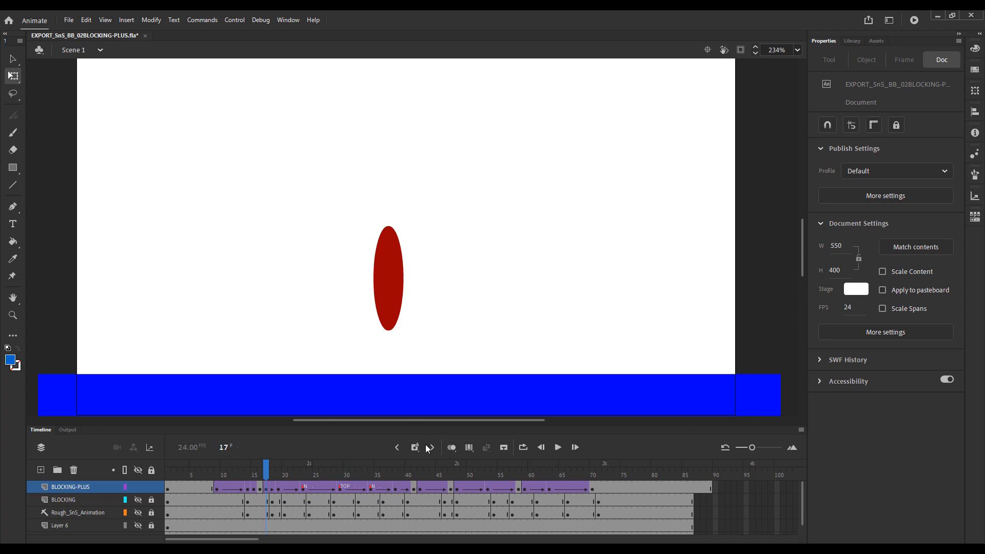
Examine the stretch and squash poses around ground contact at frames 41–42 and 47–48.
drag(265, 478, 419, 490)
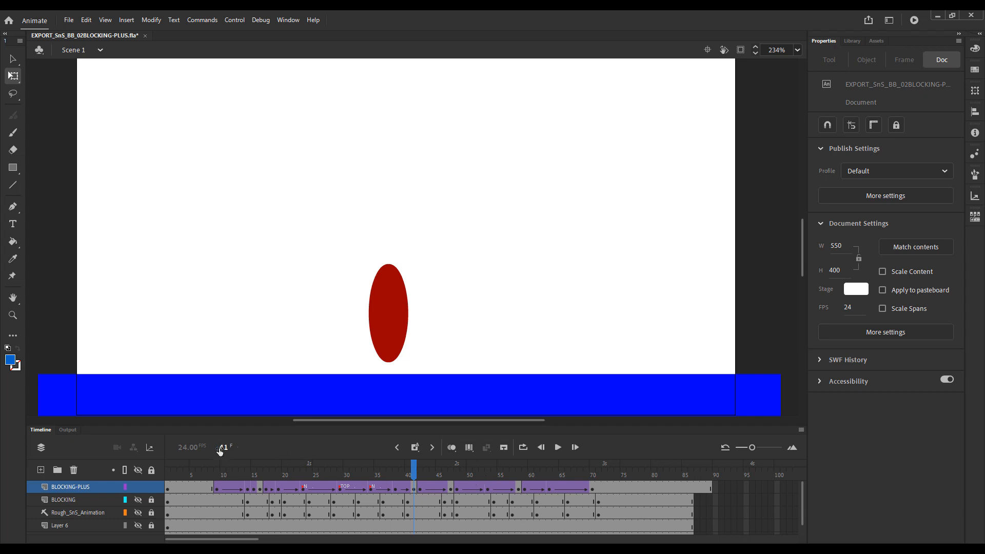
click(420, 464)
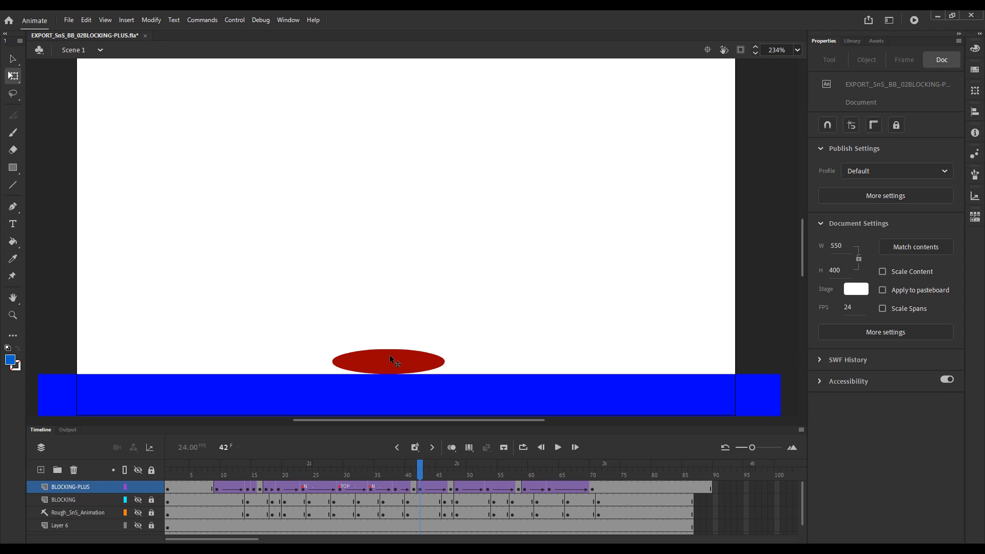
drag(420, 473, 459, 475)
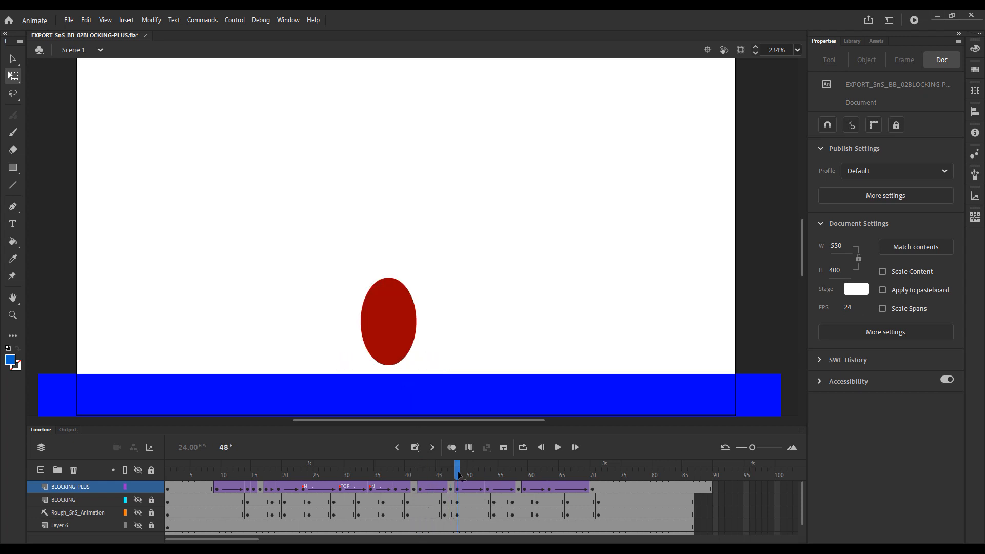
key(comma)
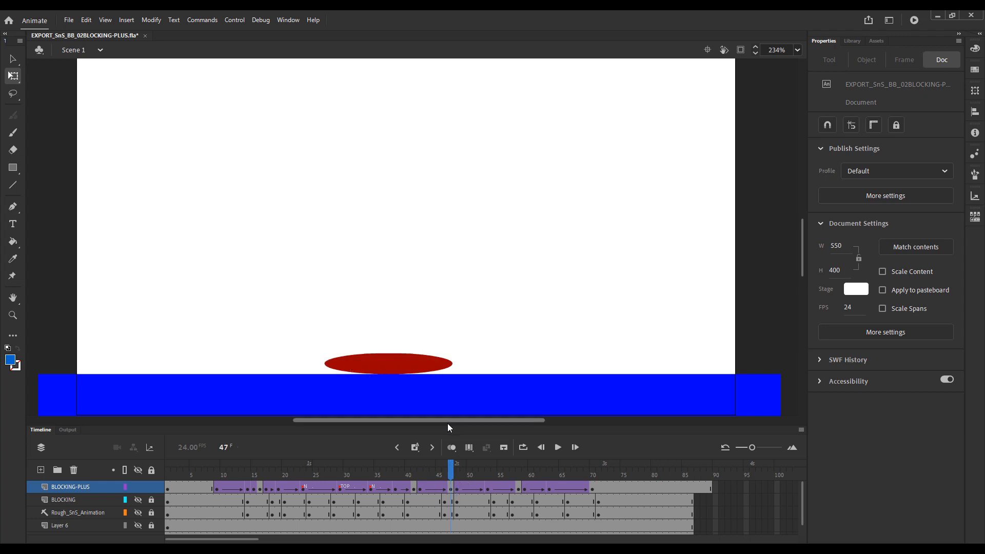
key(period)
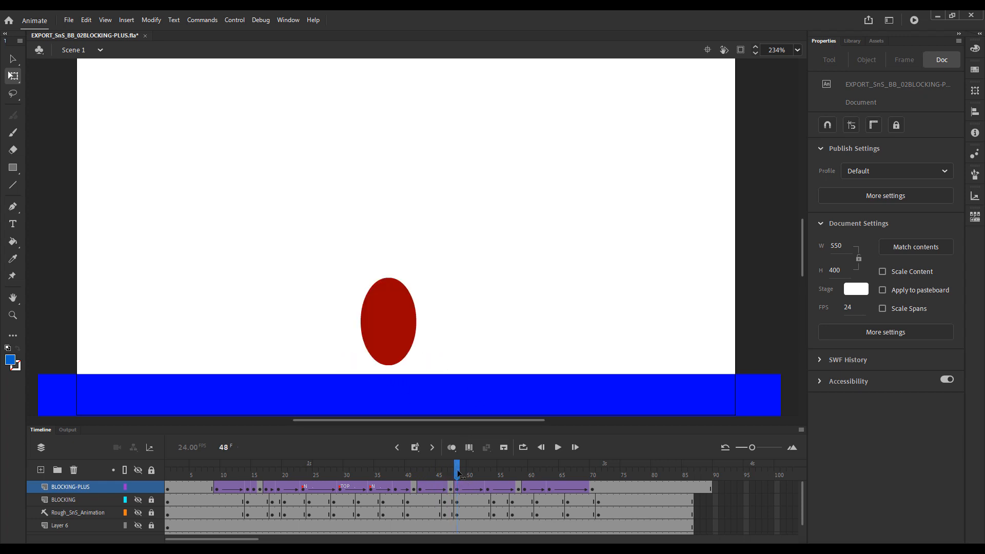
Compare frames 58 and 59, and lower the stretched ball on frame 58 to just above the ground.
drag(458, 475, 518, 475)
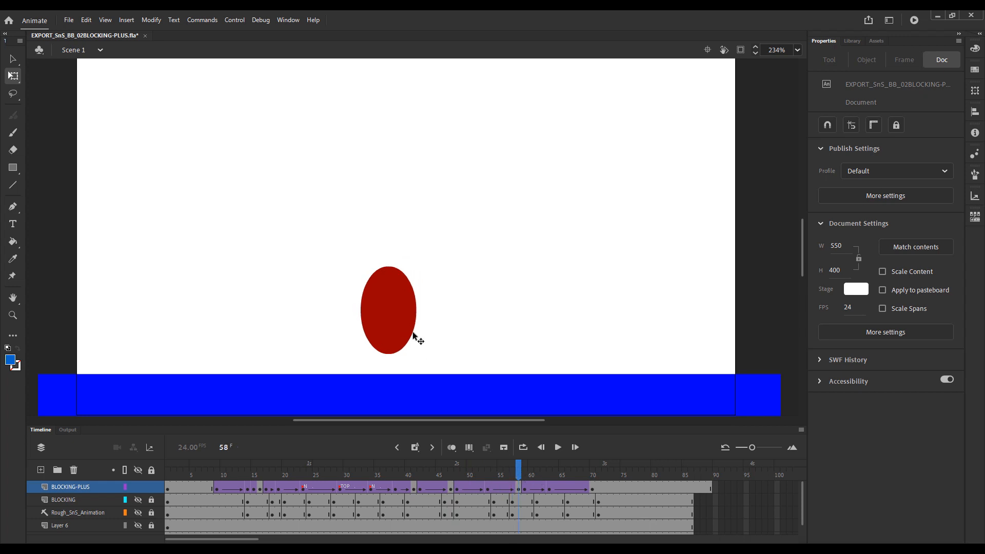
click(528, 457)
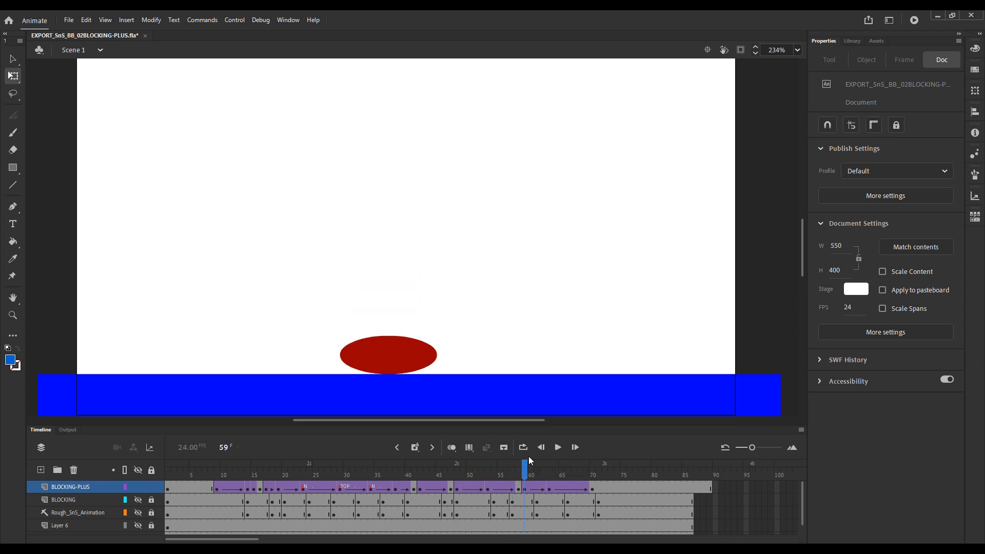
click(521, 466)
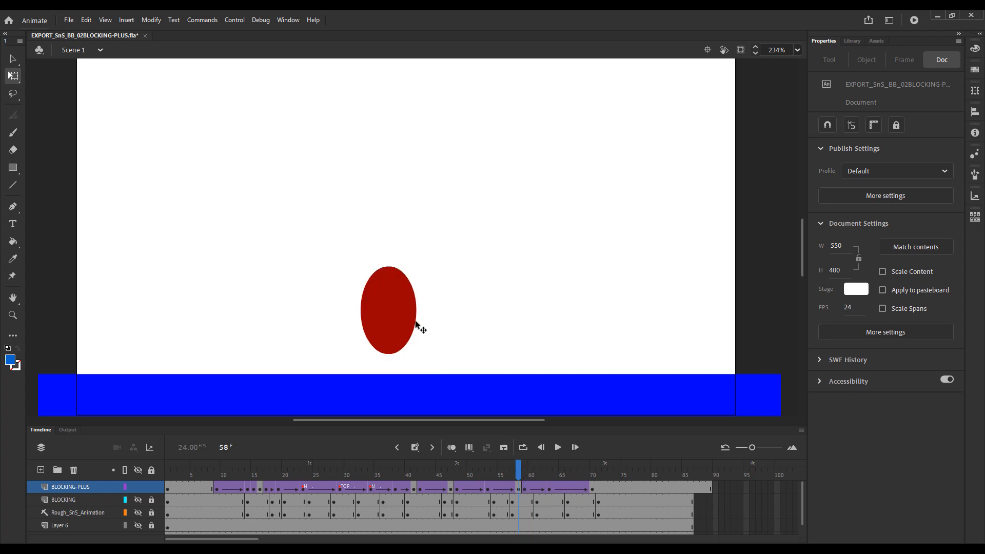
click(394, 301)
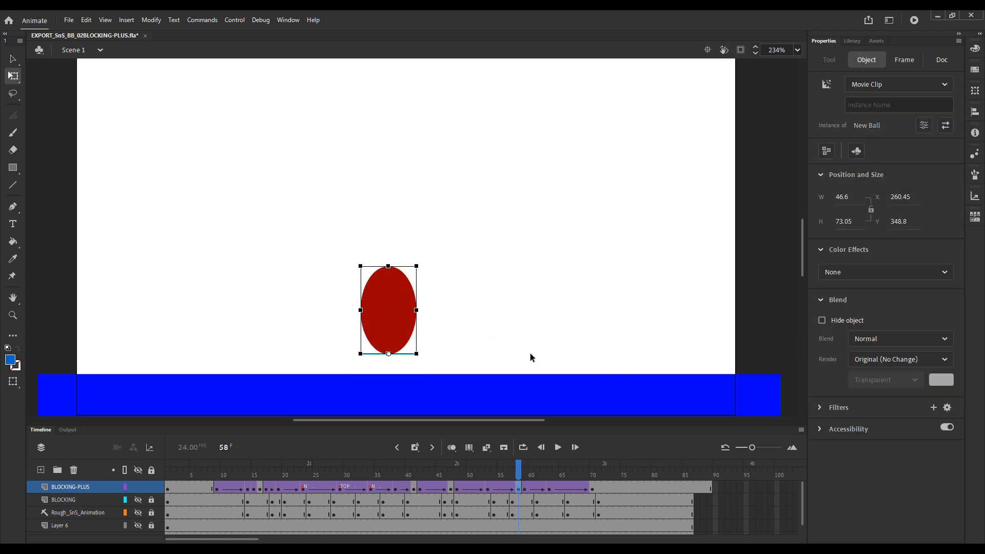
key(Down)
key(Down)
key(Down)
key(Down)
key(Down)
key(Down)
key(Down)
key(Down)
key(Down)
key(Down)
key(Down)
key(Down)
key(Down)
key(Down)
key(Down)
key(Down)
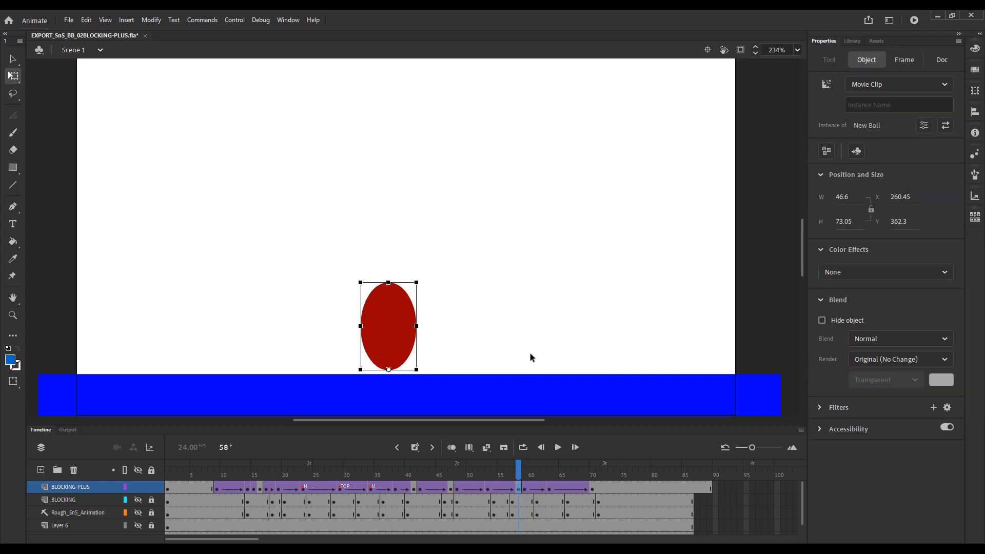
Compare the stretched poses on frames 48 and 58, and raise the ball on frame 48 to Y 354.65.
drag(518, 477, 458, 476)
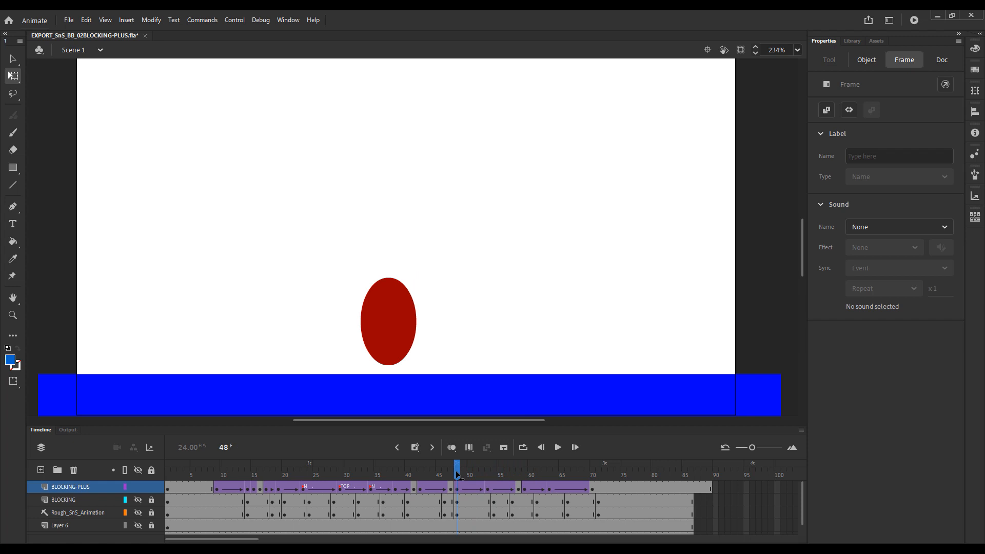
click(518, 477)
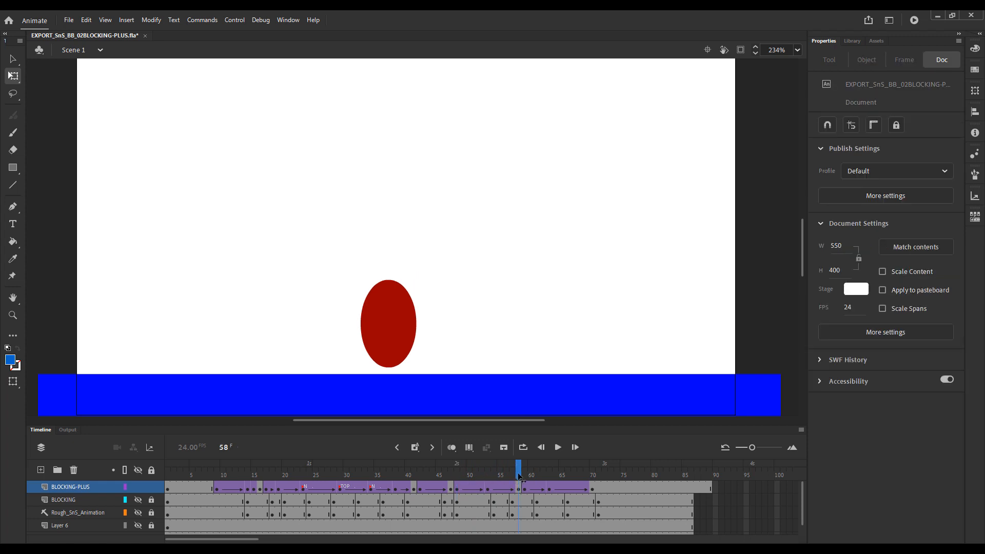
click(452, 478)
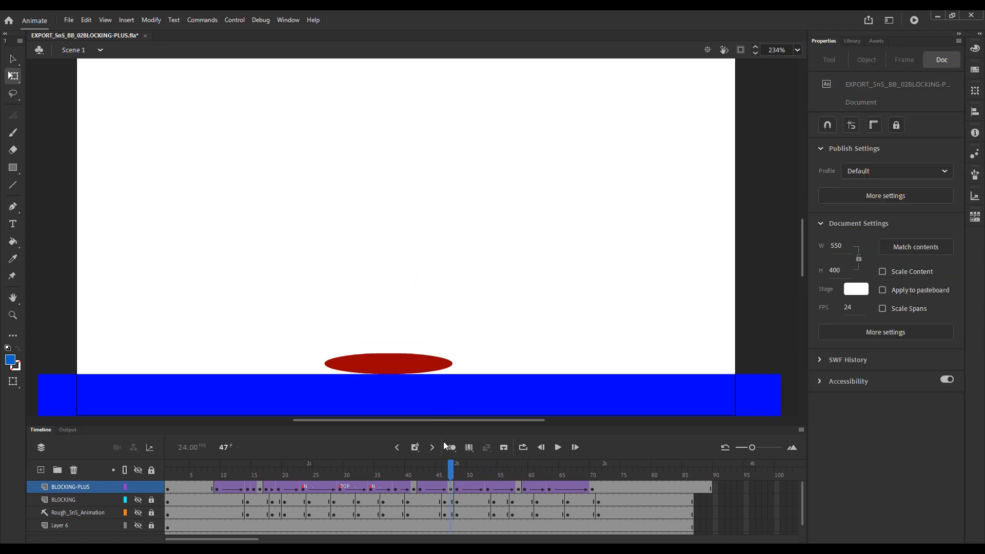
click(457, 471)
click(397, 348)
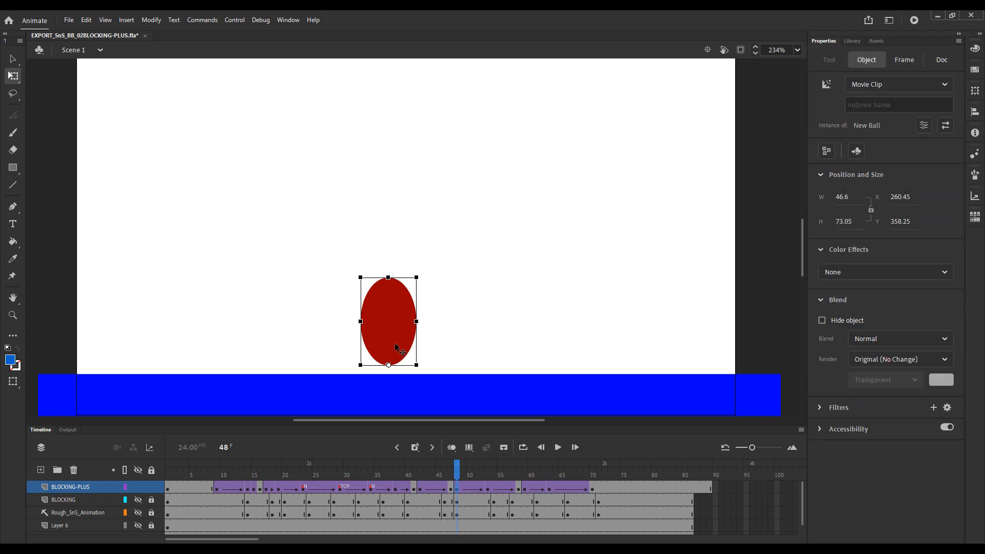
key(Up)
key(Up)
key(Up)
key(Up)
key(Up)
key(Up)
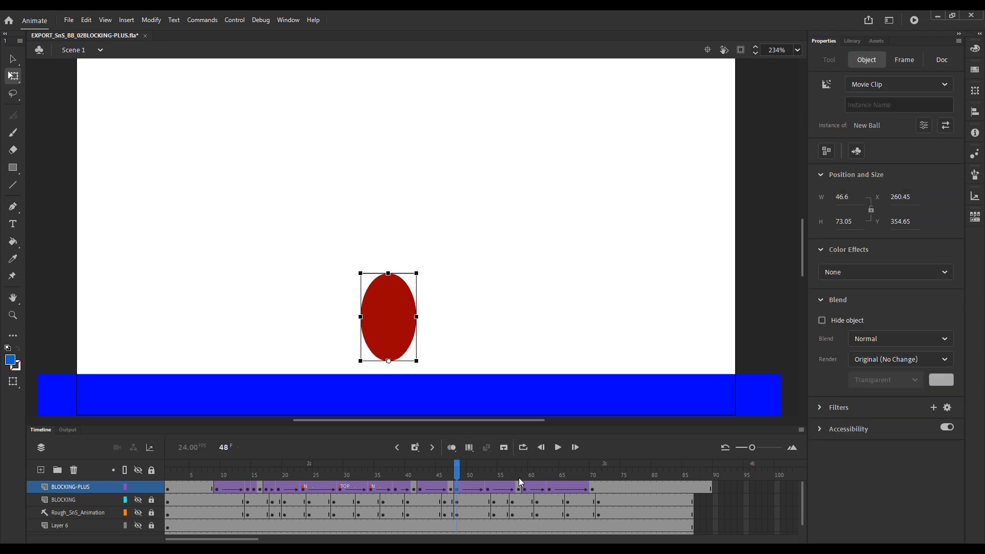
Lower the stretched ball on frame 58 to Y 363.65, and scrub through its landing into frame 59.
click(519, 479)
click(404, 335)
key(Down)
key(Down)
key(Down)
key(Down)
key(Down)
key(Down)
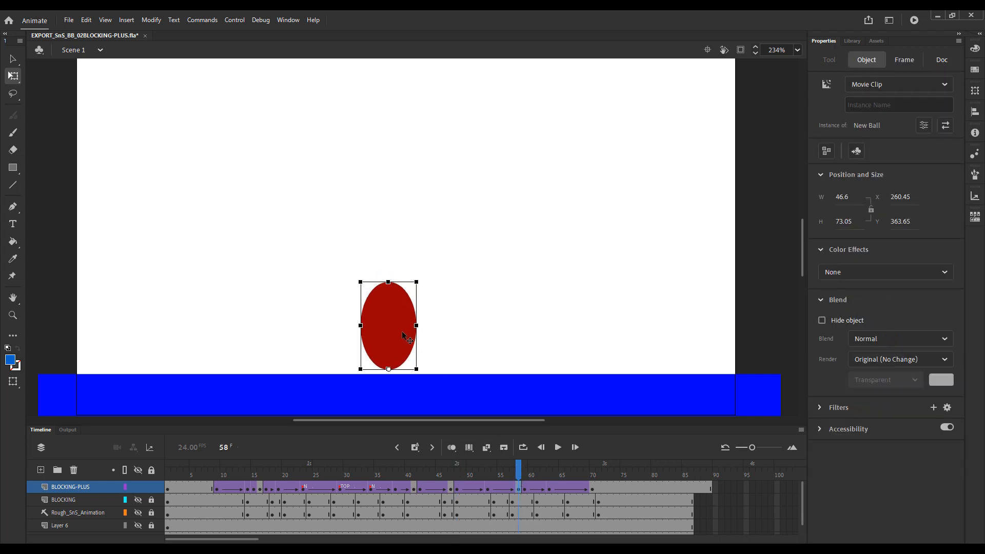
click(497, 413)
drag(492, 466, 524, 473)
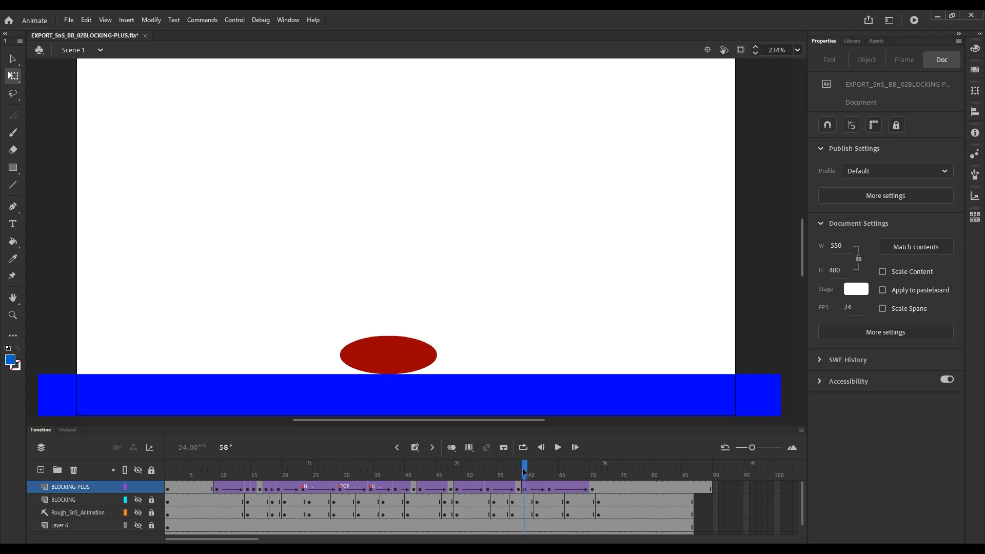
Replay the bounce, and trim the excess frames from BLOCKING-PLUS so it ends at frame 86 with the other layers.
key(Return)
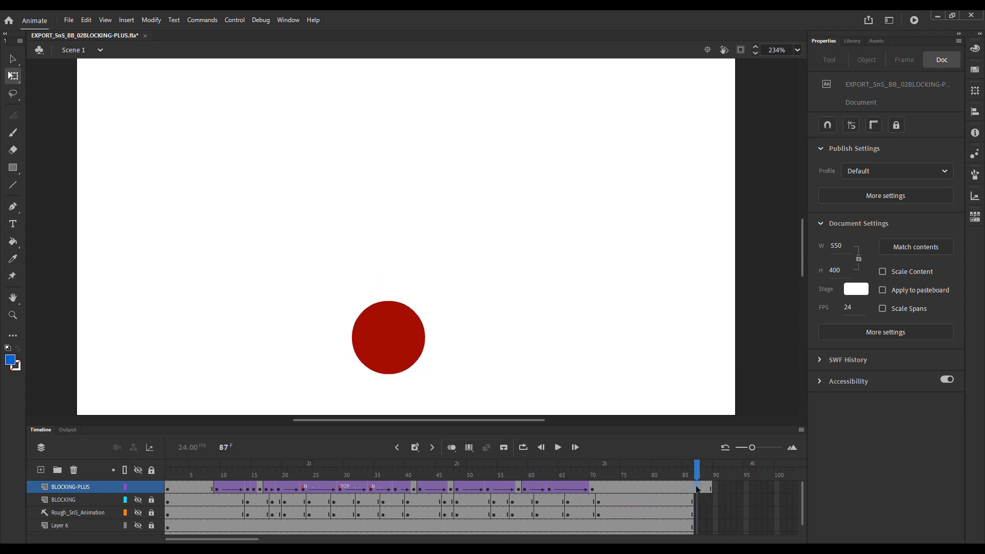
key(shift+F5)
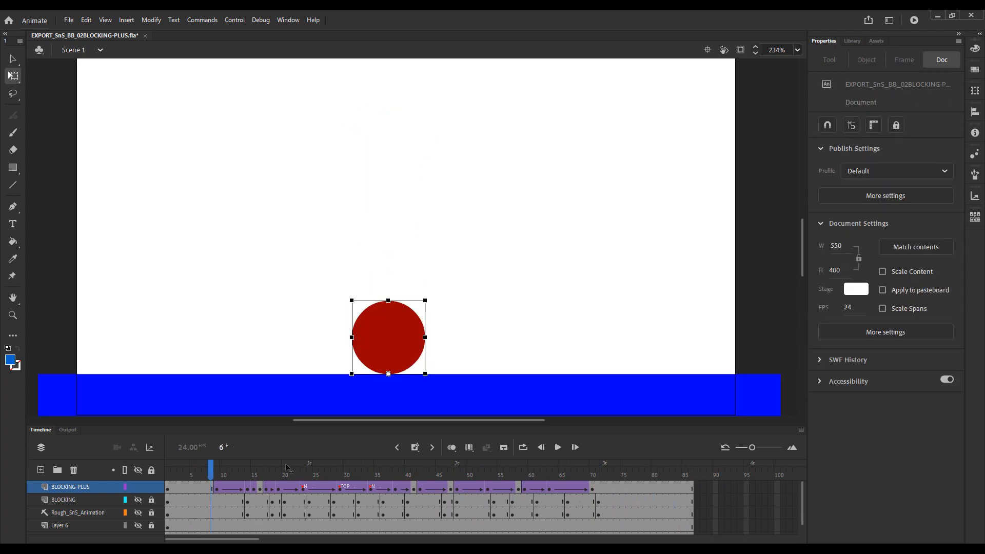